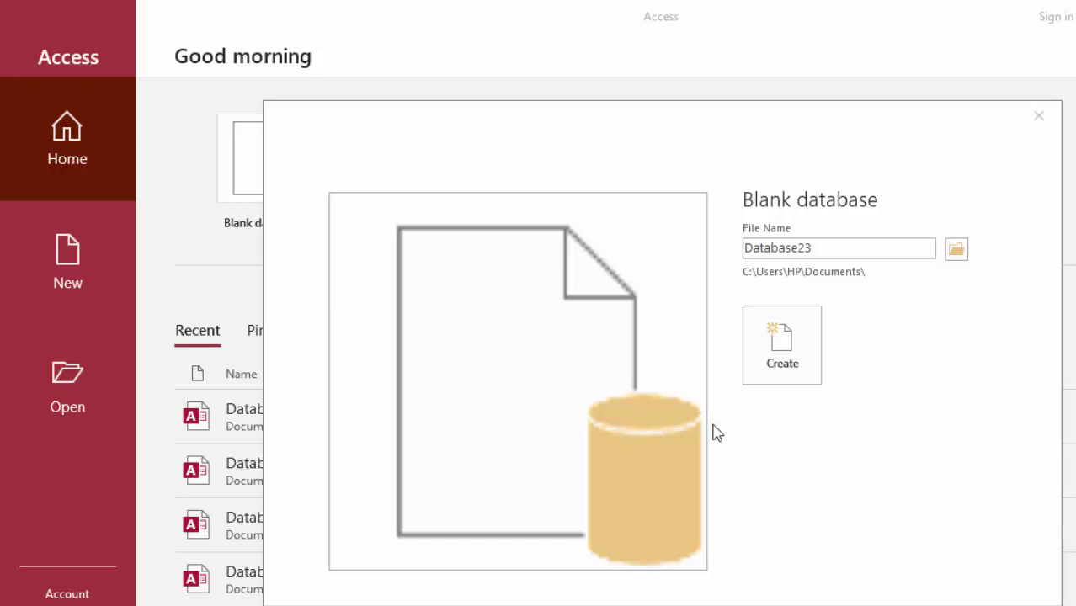
Step: Create a new blank database named Database23
{"action": "left_click", "coordinate": [779, 347]}
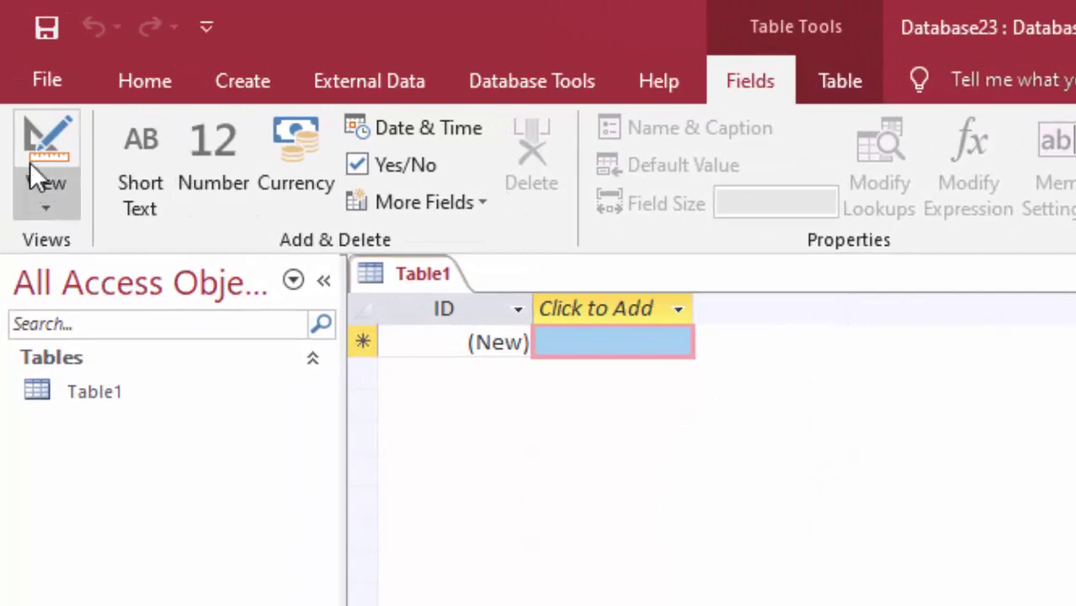
Step: Switch the new table to Design View and save it as StudentT
{"action": "left_click", "coordinate": [29, 166]}
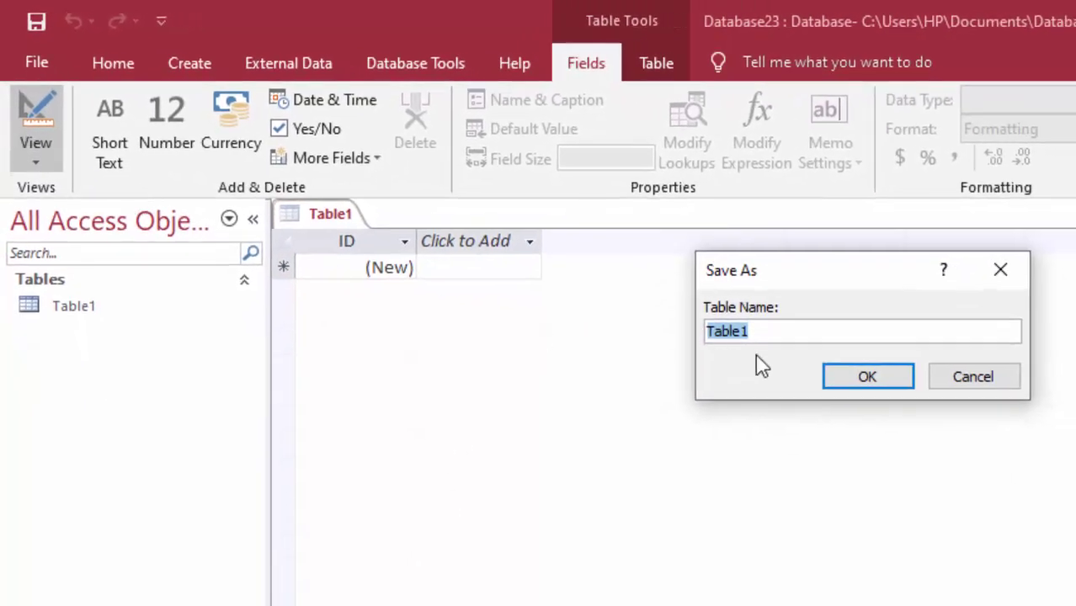
{"action": "key", "text": "BackSpace"}
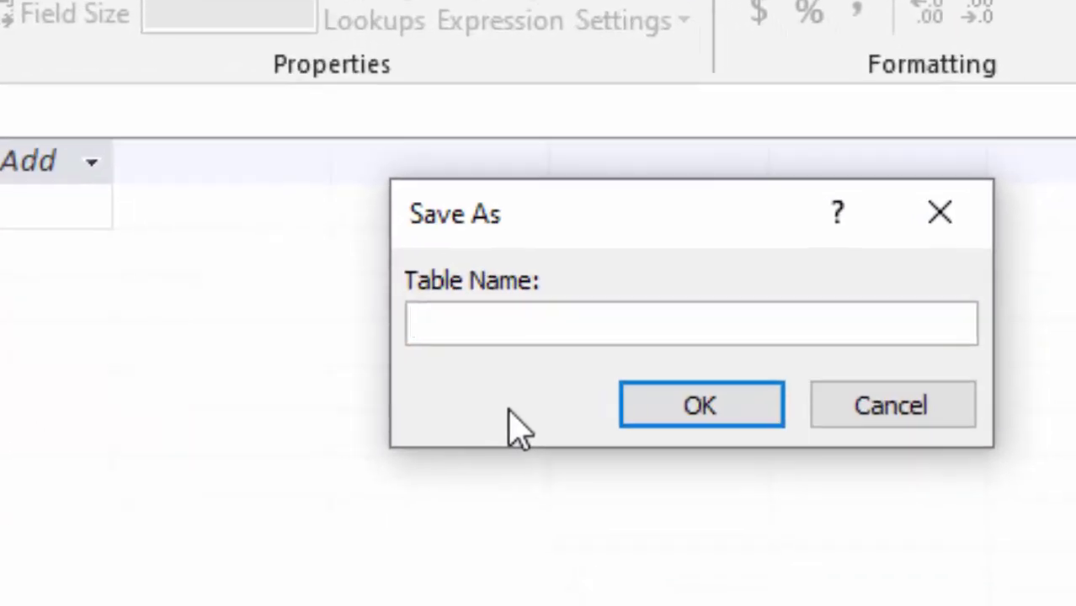
{"action": "type", "text": "Stud"}
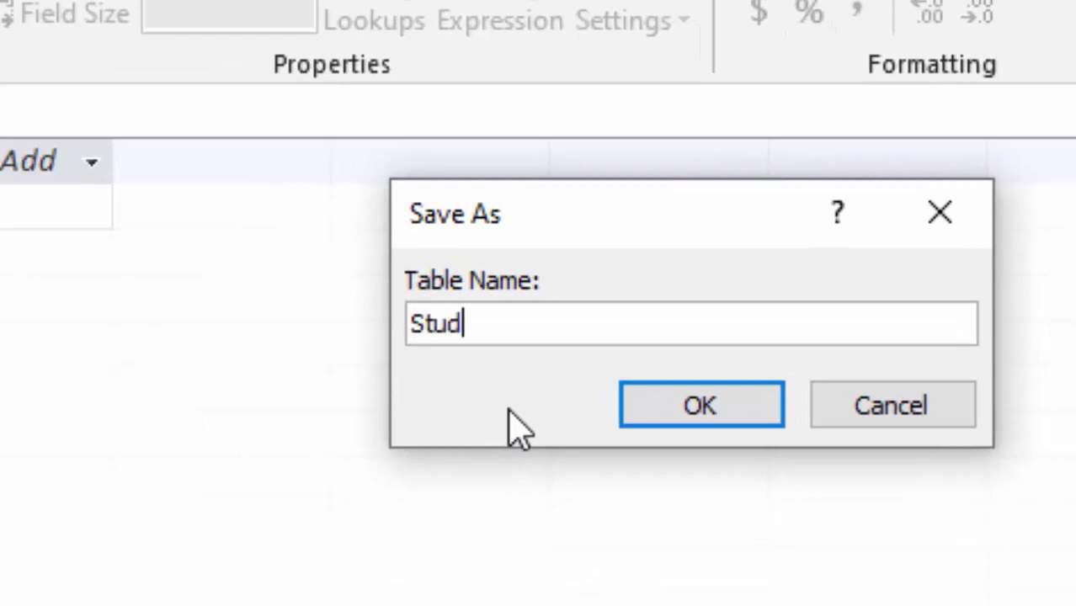
{"action": "type", "text": "ent"}
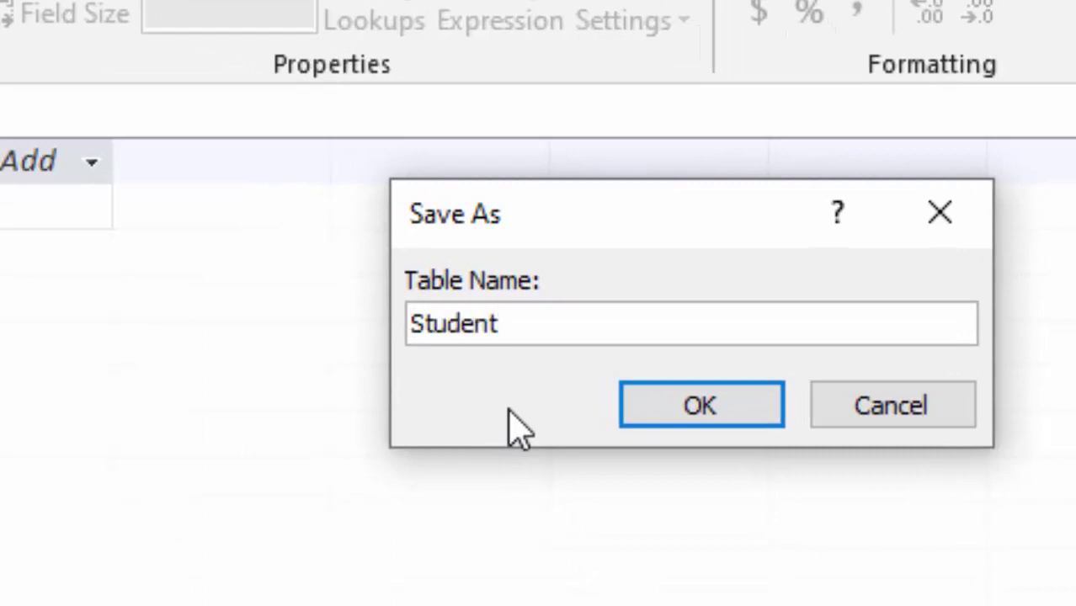
{"action": "type", "text": "T"}
{"action": "key", "text": "Return"}
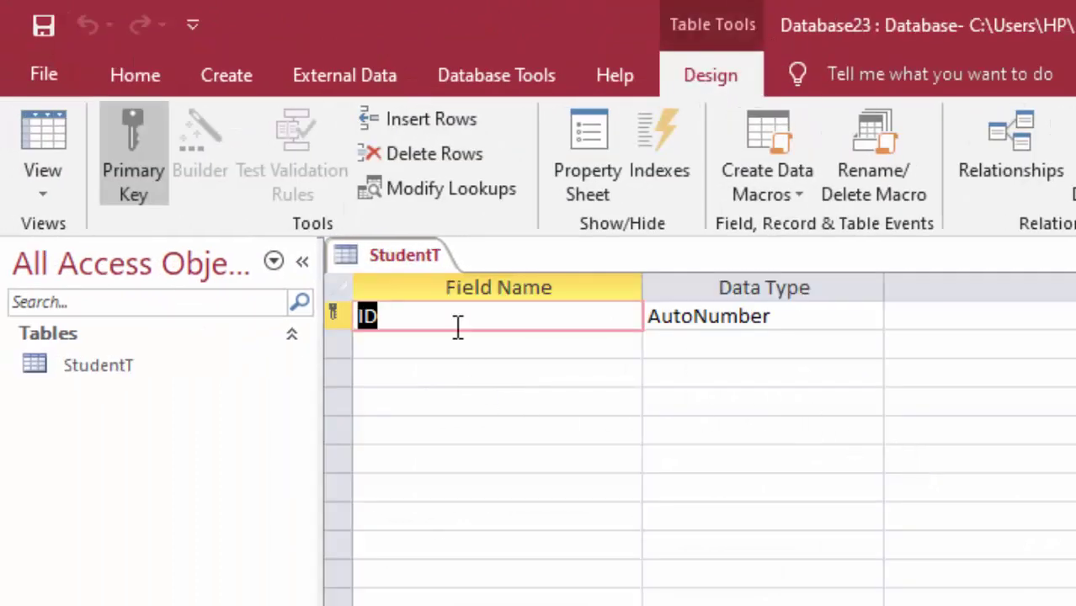
Step: Rename ID to Roll number and add Short Text fields Name of Student and Class
{"action": "left_click_drag", "start_coordinate": [447, 329], "coordinate": [310, 331]}
{"action": "key", "text": "BackSpace"}
{"action": "type", "text": "R"}
{"action": "type", "text": "o"}
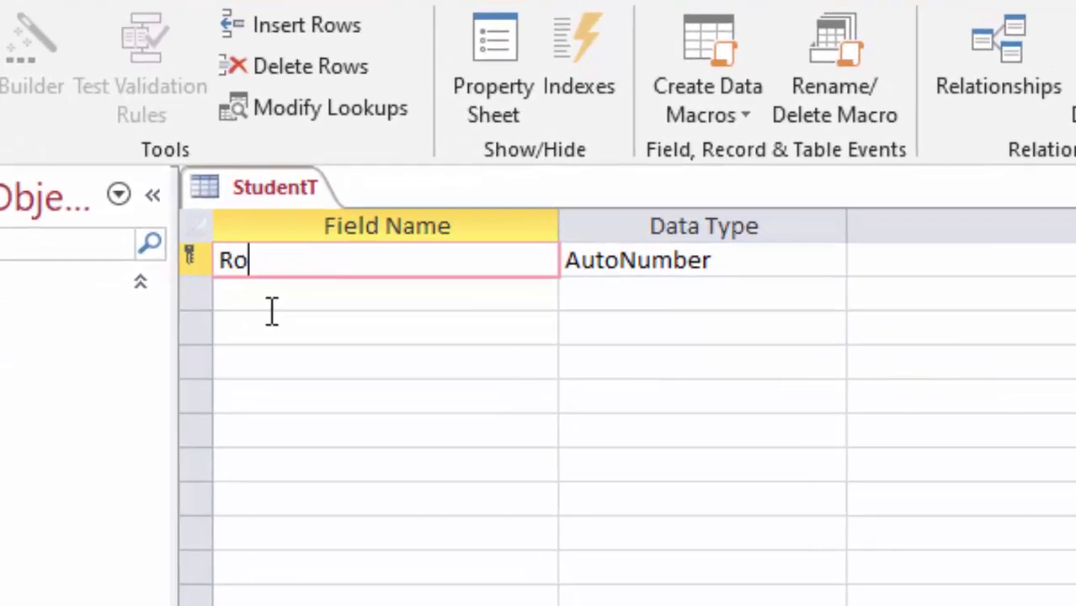
{"action": "type", "text": "ll  nu"}
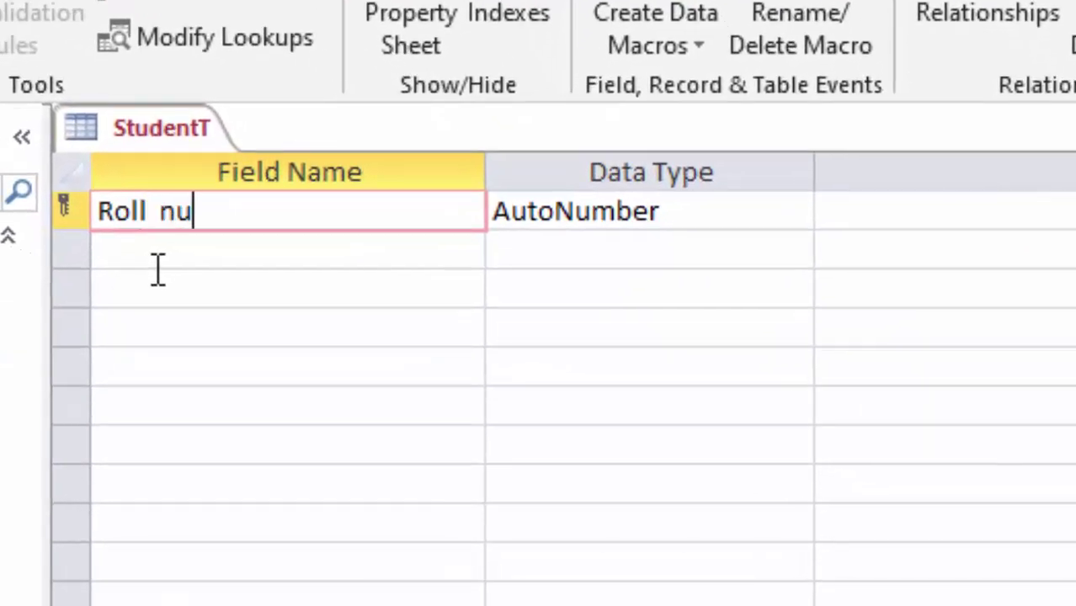
{"action": "type", "text": "mber"}
{"action": "key", "text": "Tab"}
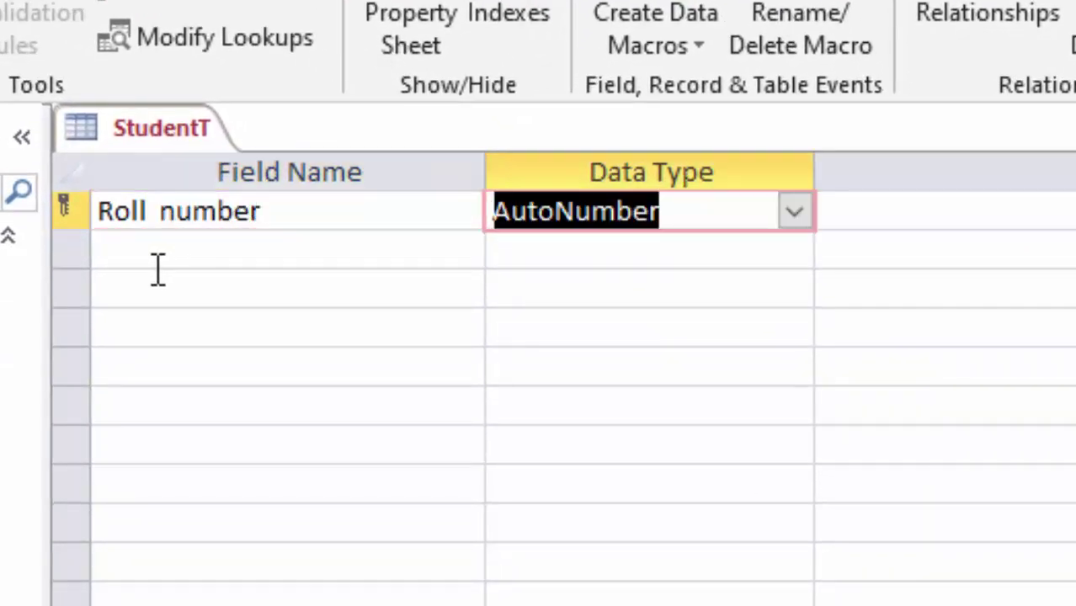
{"action": "left_click", "coordinate": [172, 244]}
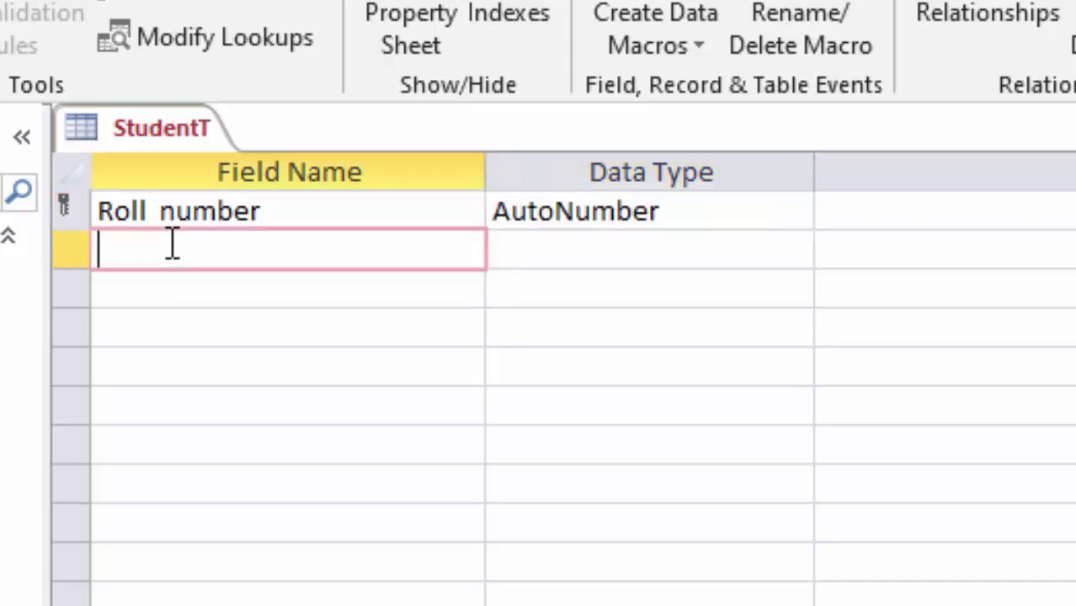
{"action": "type", "text": "N"}
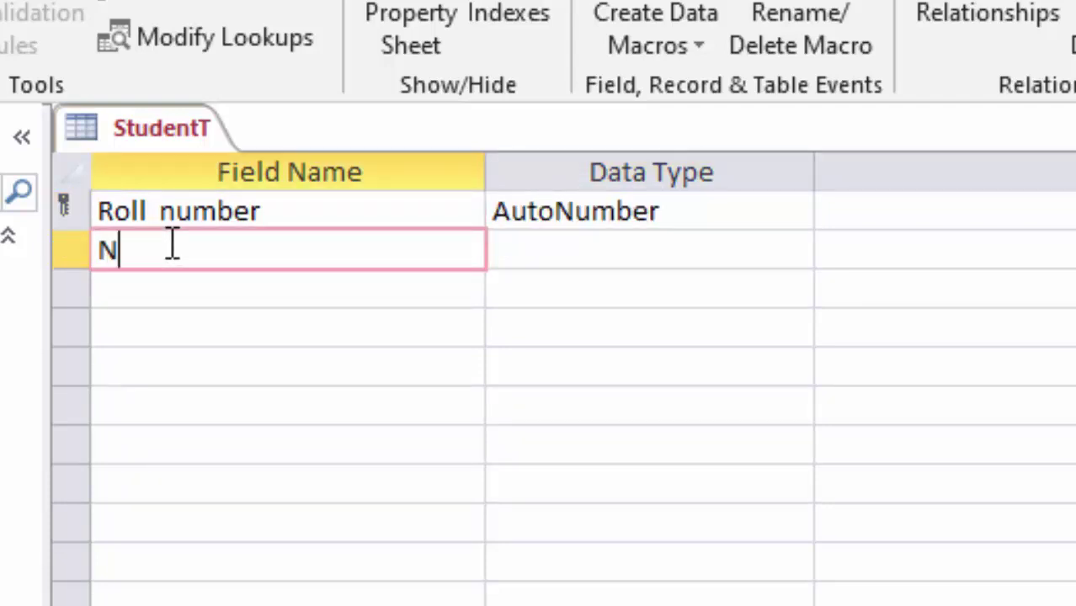
{"action": "type", "text": "ame"}
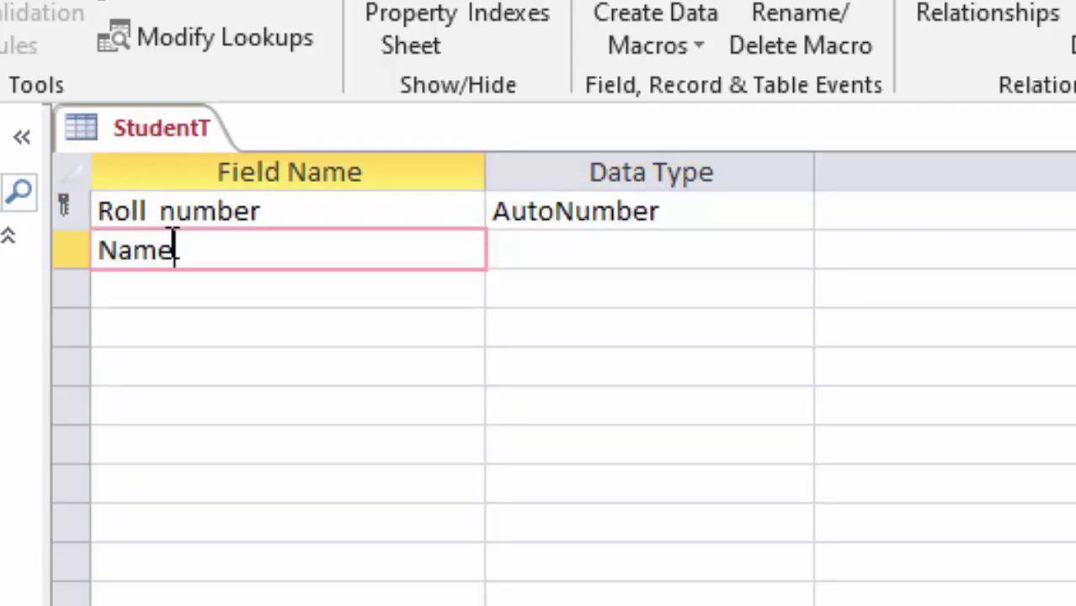
{"action": "type", "text": " of S"}
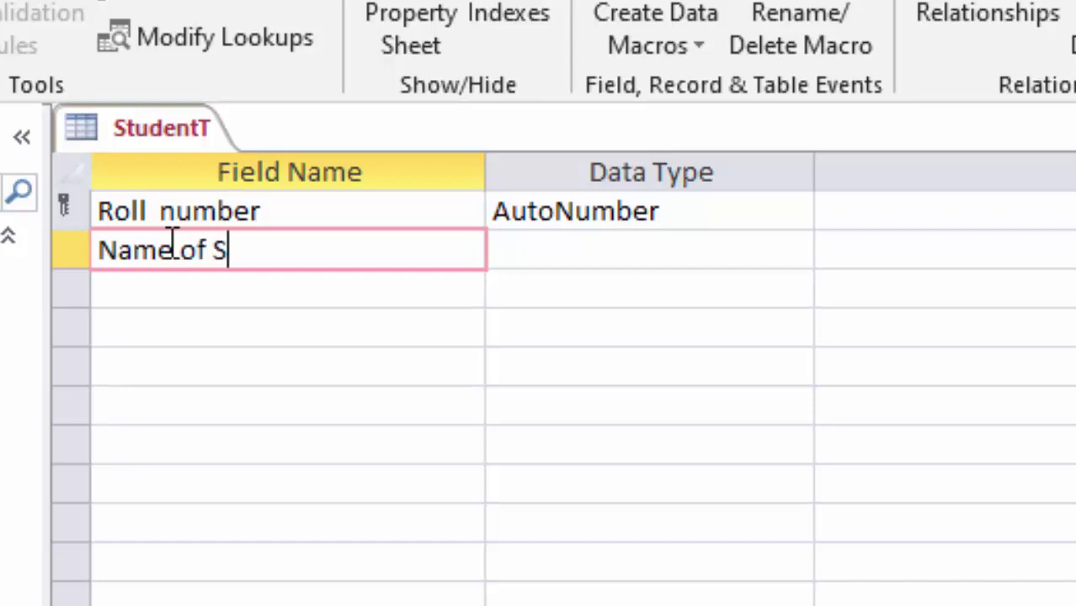
{"action": "type", "text": "tu"}
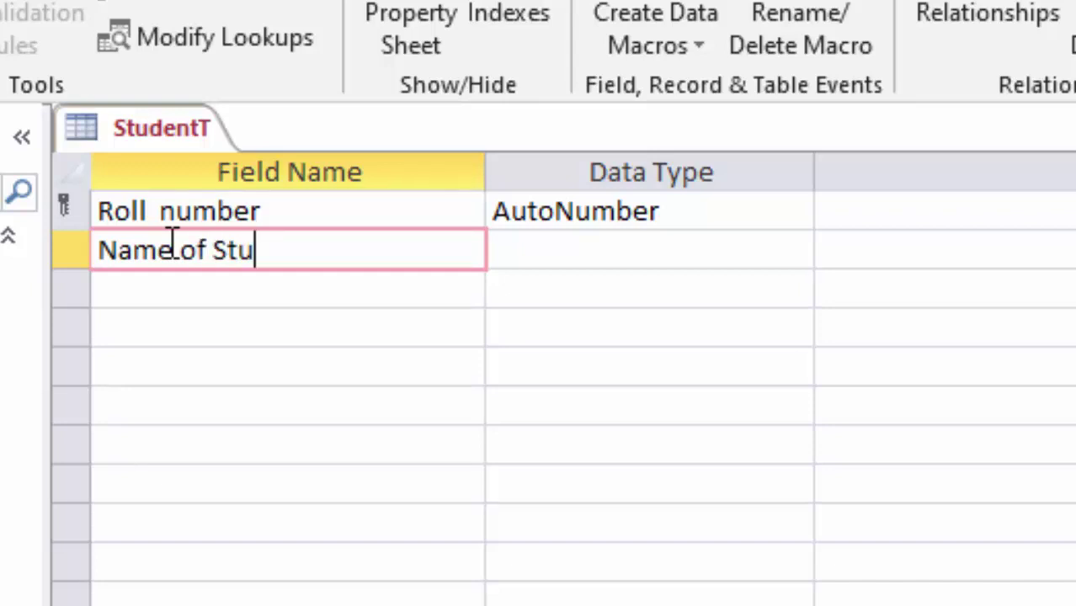
{"action": "type", "text": "dent"}
{"action": "key", "text": "Tab"}
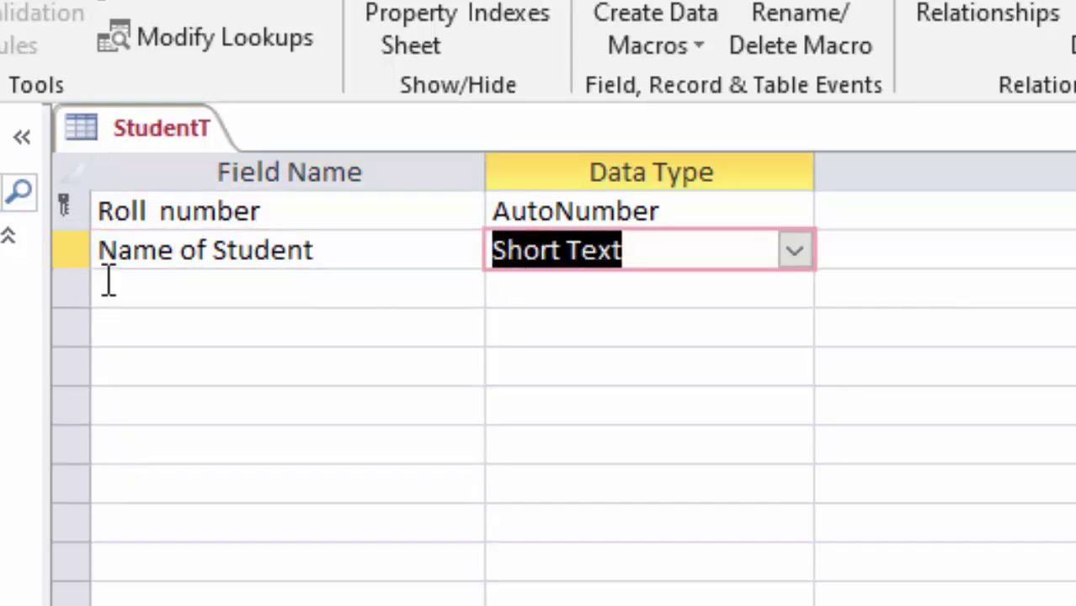
{"action": "left_click", "coordinate": [150, 278]}
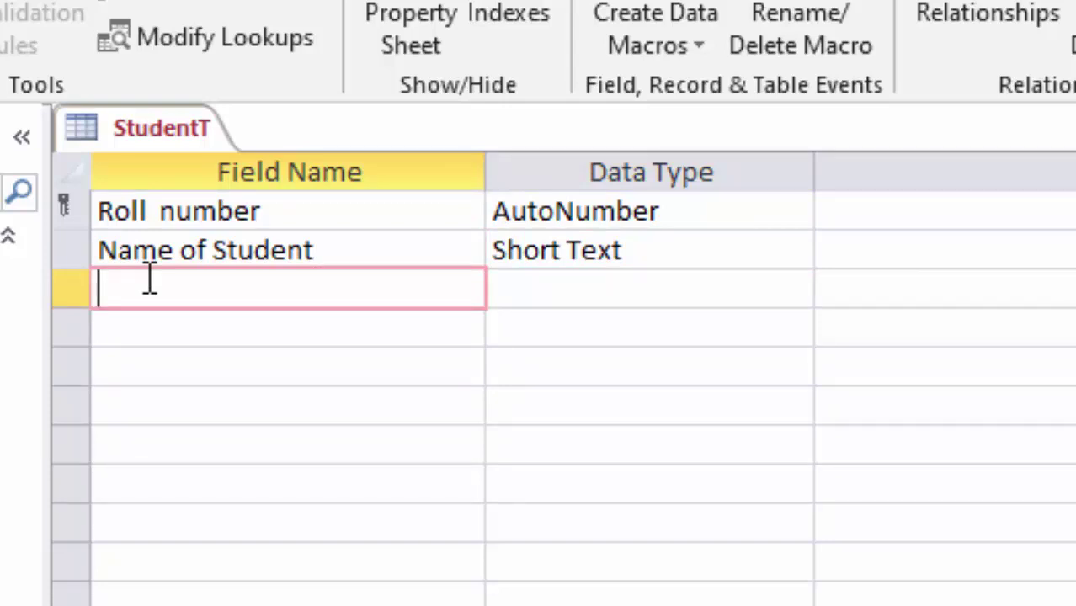
{"action": "type", "text": "Cla"}
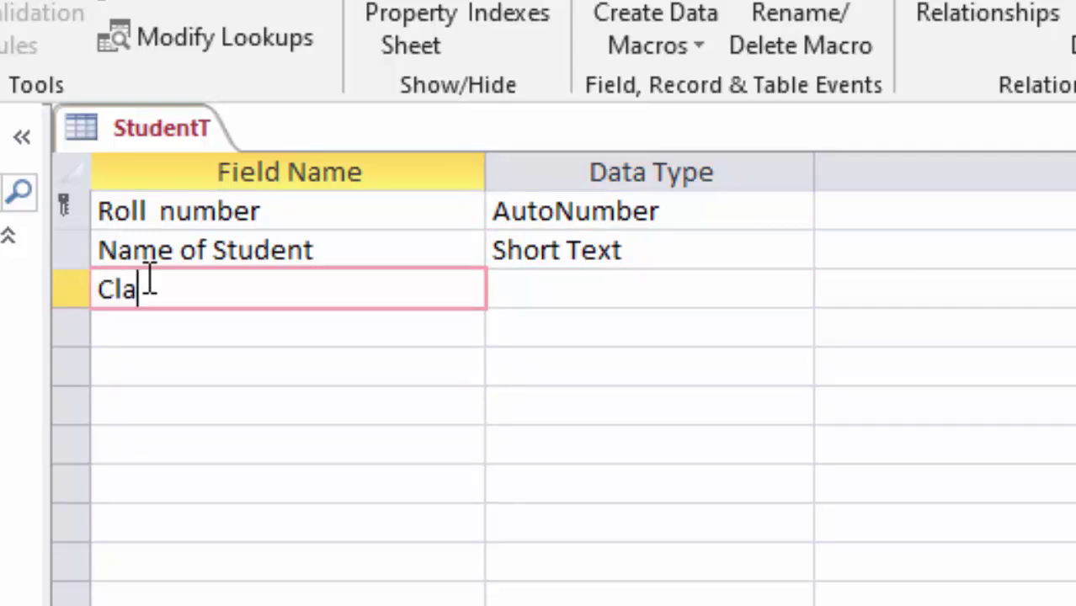
{"action": "type", "text": "ss"}
{"action": "left_click", "coordinate": [587, 289]}
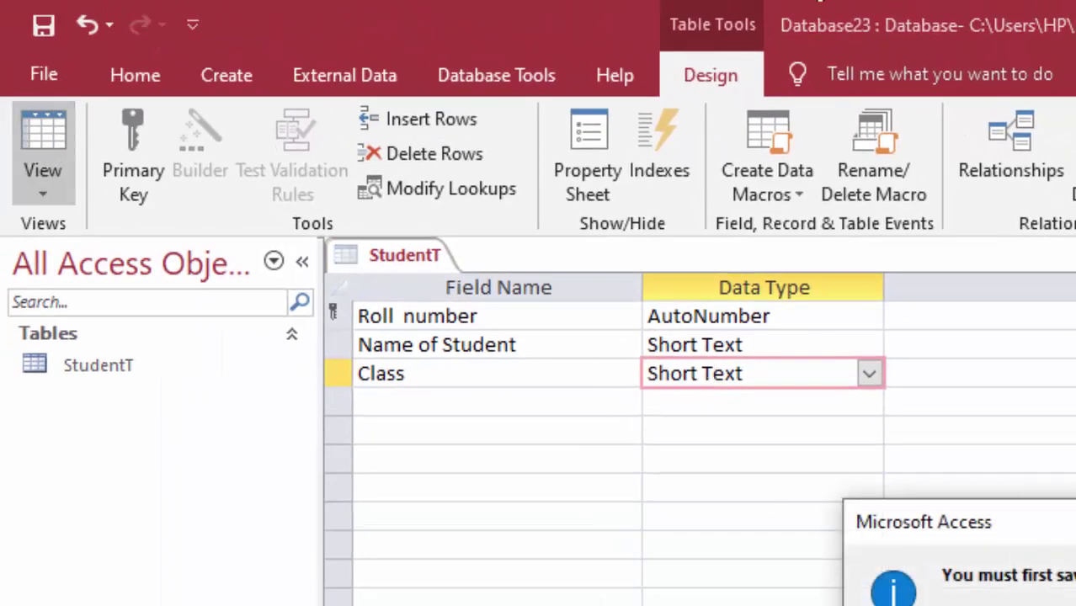
Step: Open the StudentT datasheet, widen the columns, and enter the first student in class 12
{"action": "key", "text": "Return"}
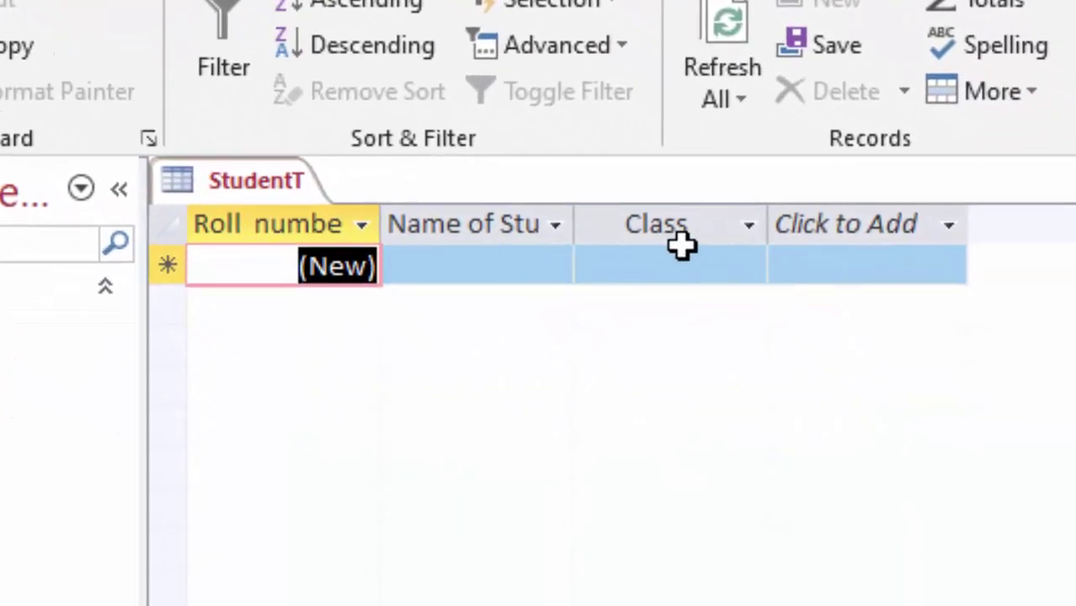
{"action": "left_click_drag", "start_coordinate": [576, 224], "coordinate": [663, 278]}
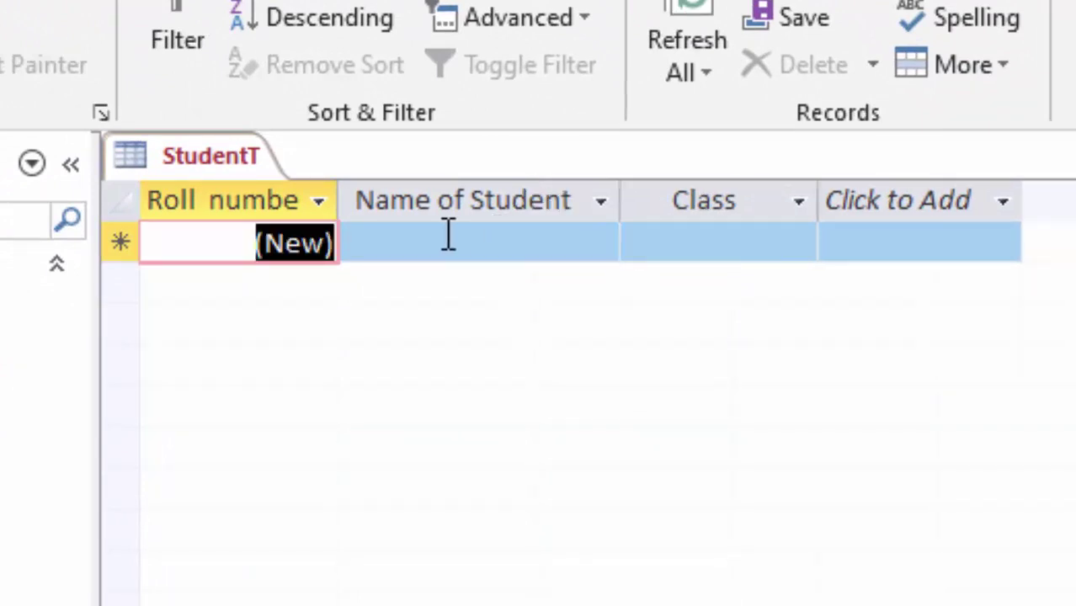
{"action": "mouse_move", "coordinate": [340, 202]}
{"action": "left_mouse_down"}
{"action": "mouse_move", "coordinate": [416, 253]}
{"action": "mouse_move", "coordinate": [404, 252]}
{"action": "left_mouse_up"}
{"action": "left_click", "coordinate": [530, 244]}
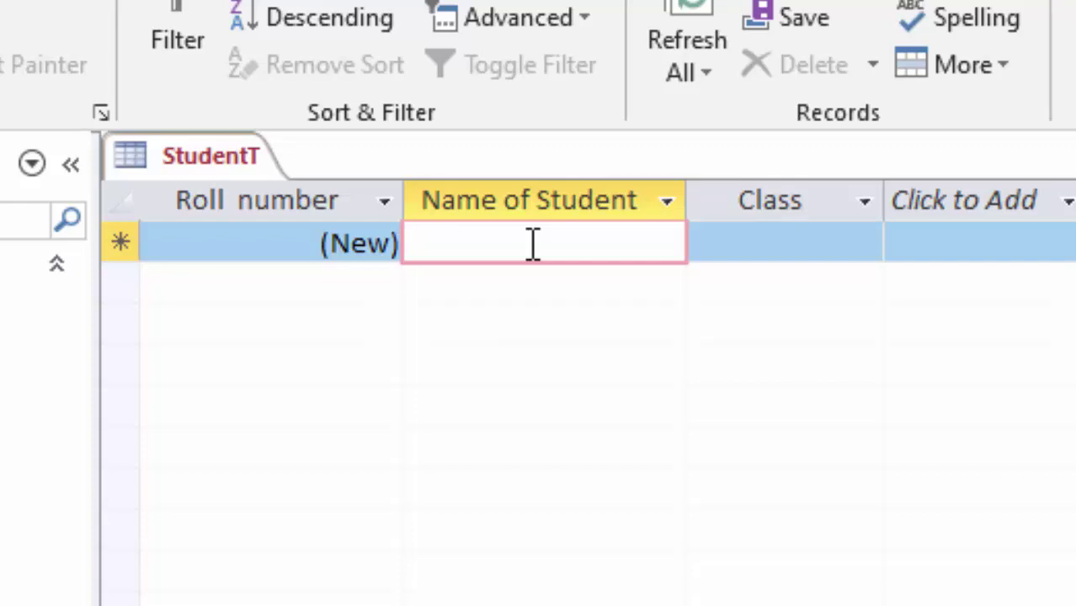
{"action": "type", "text": "Ris"}
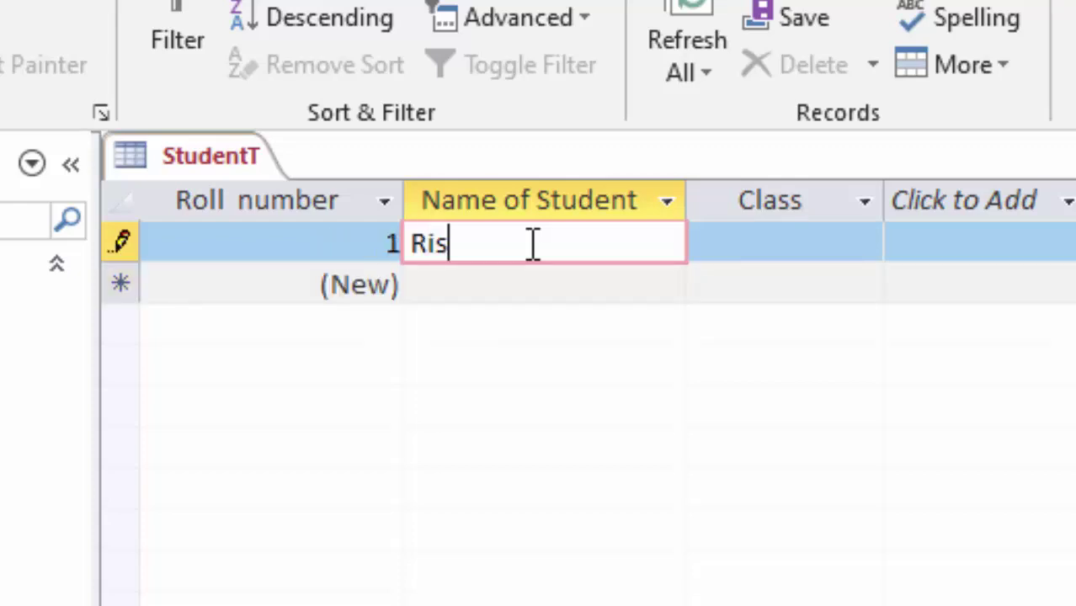
{"action": "type", "text": "habh"}
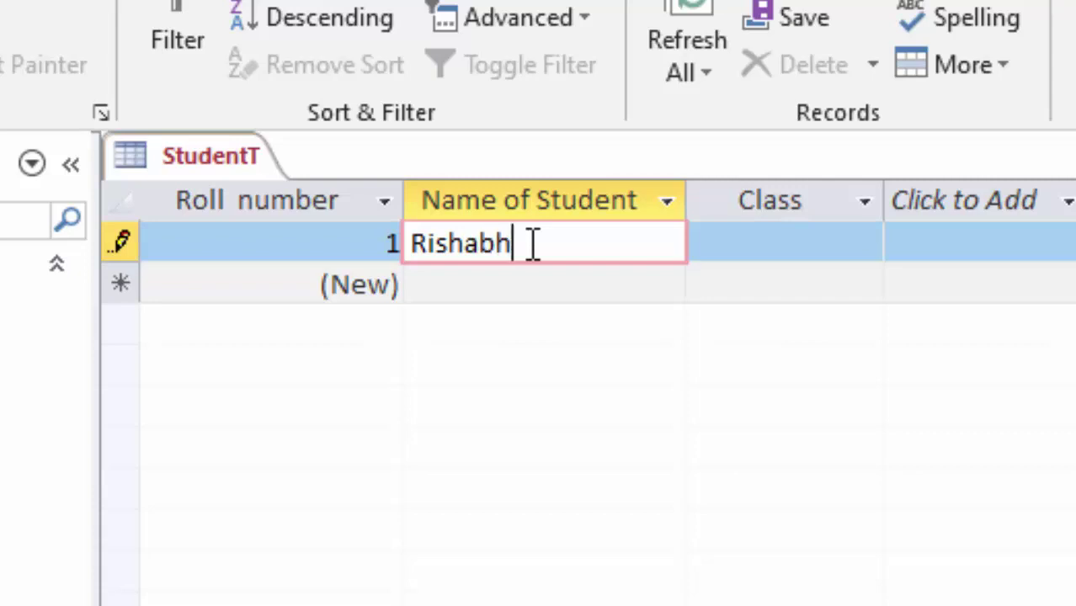
{"action": "key", "text": "Tab"}
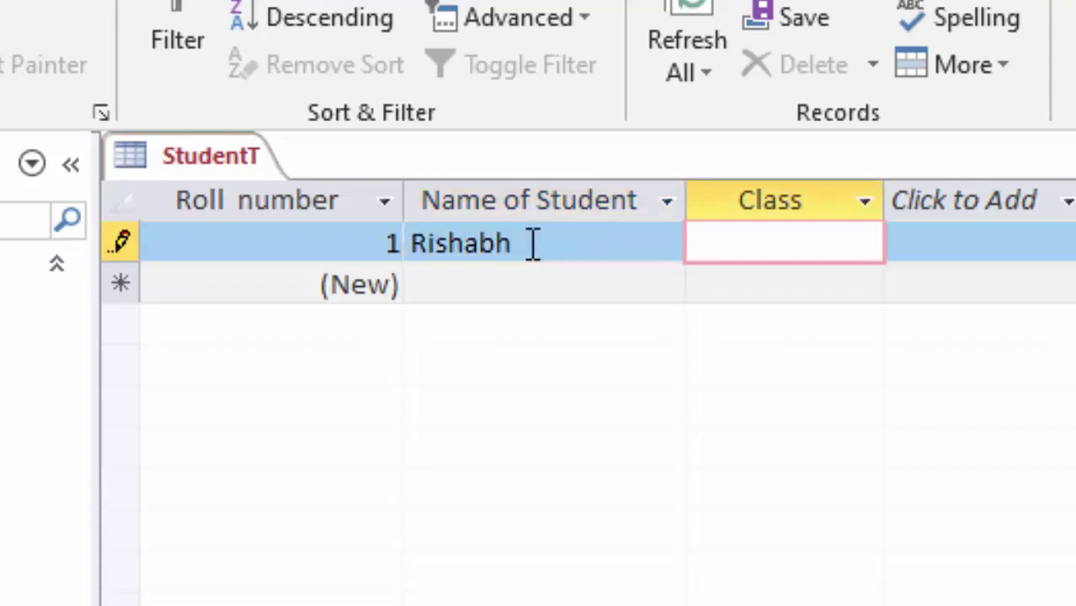
{"action": "type", "text": "12"}
{"action": "key", "text": "Tab"}
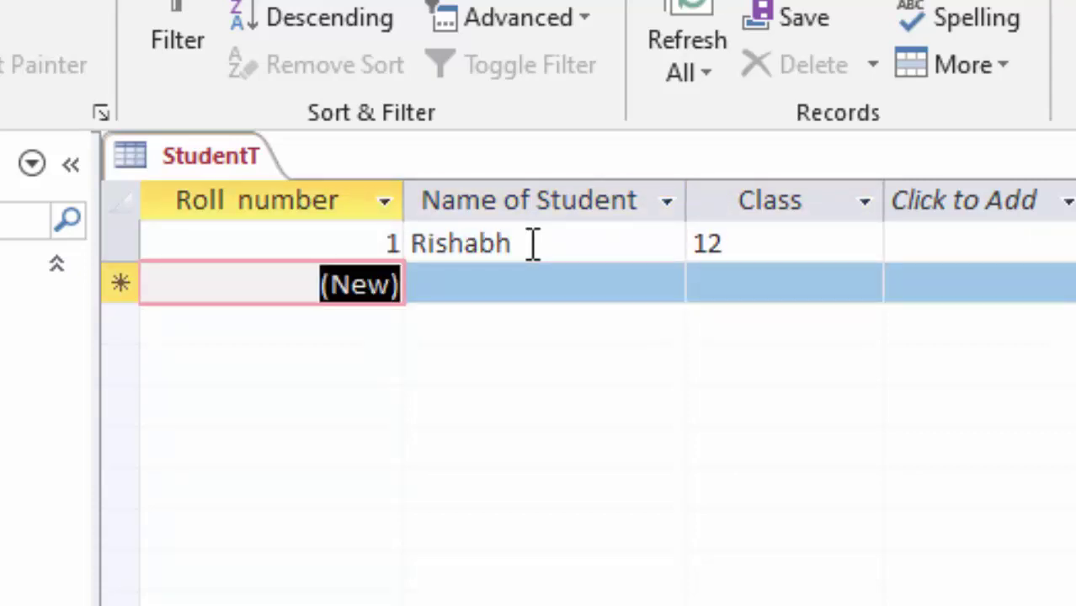
Step: Add the second and third student records, in classes 11 and 12
{"action": "key", "text": "Tab"}
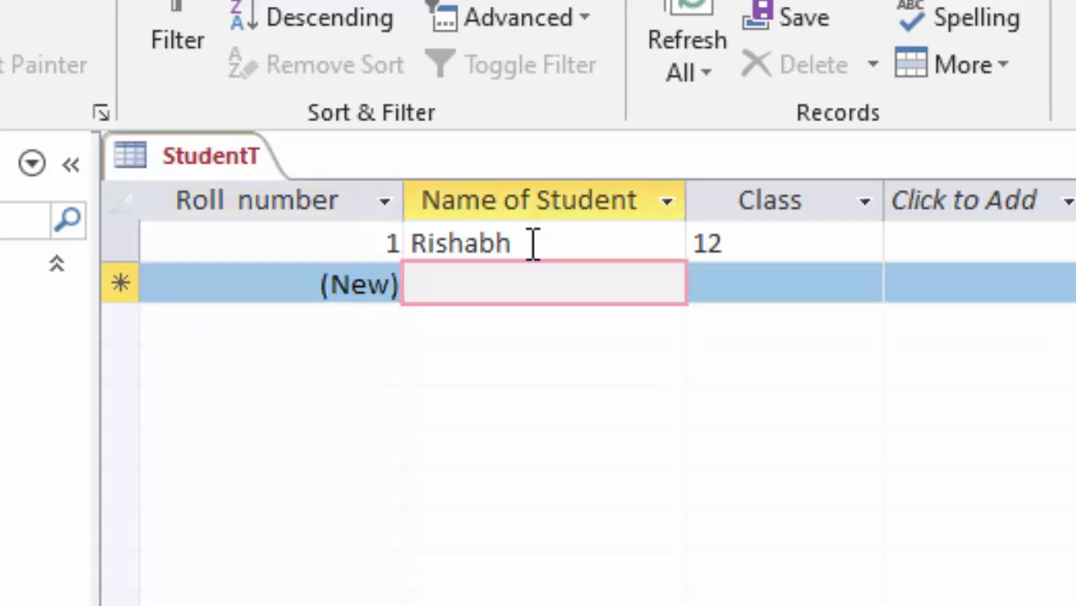
{"action": "type", "text": "Anu"}
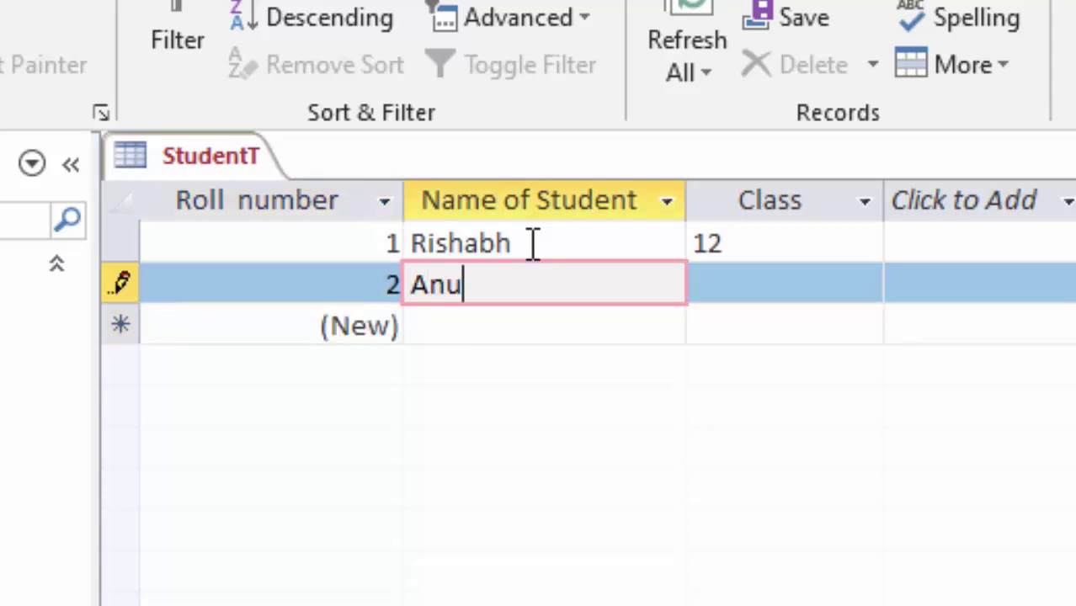
{"action": "type", "text": "p"}
{"action": "key", "text": "Tab"}
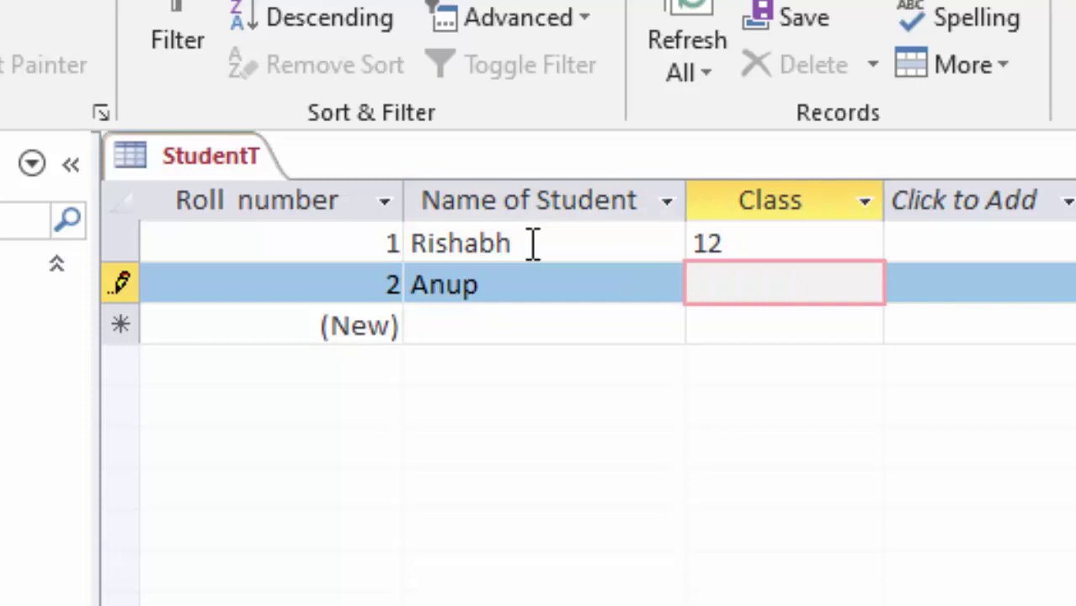
{"action": "type", "text": "11"}
{"action": "key", "text": "Tab"}
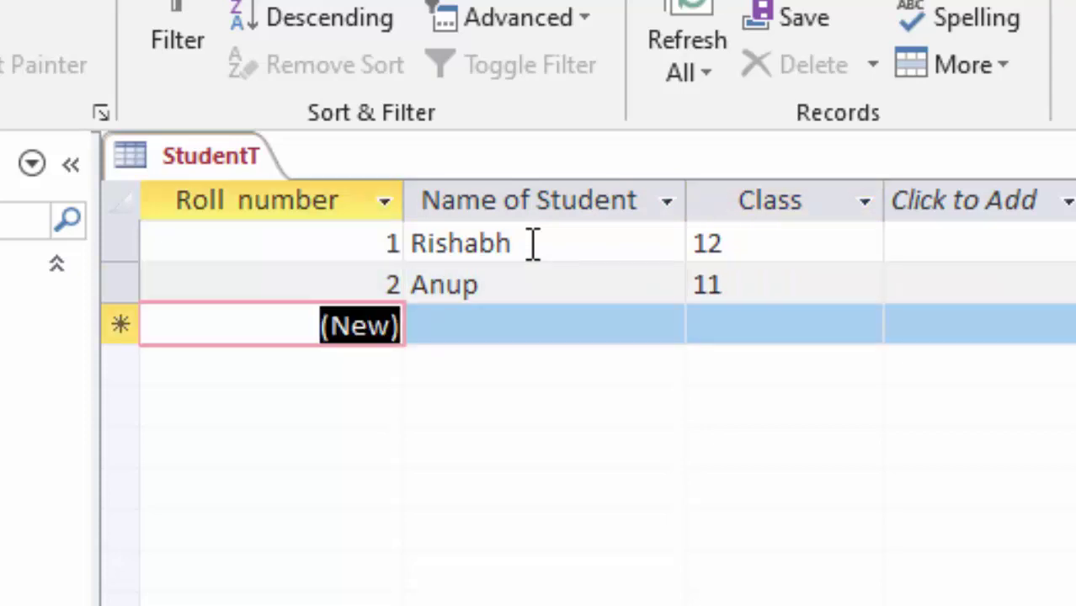
{"action": "key", "text": "Tab"}
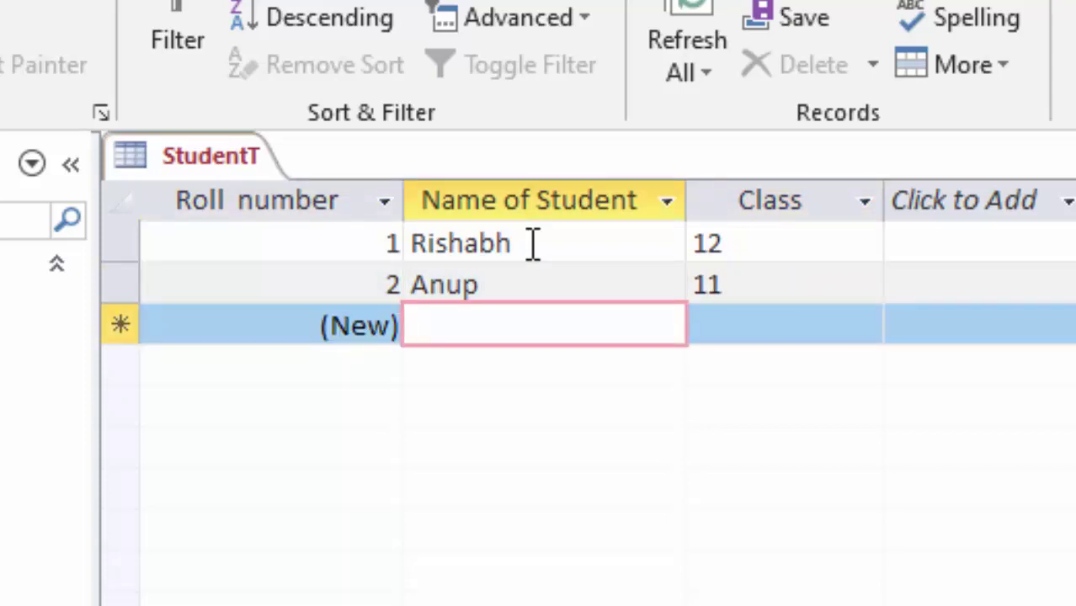
{"action": "type", "text": "Asi"}
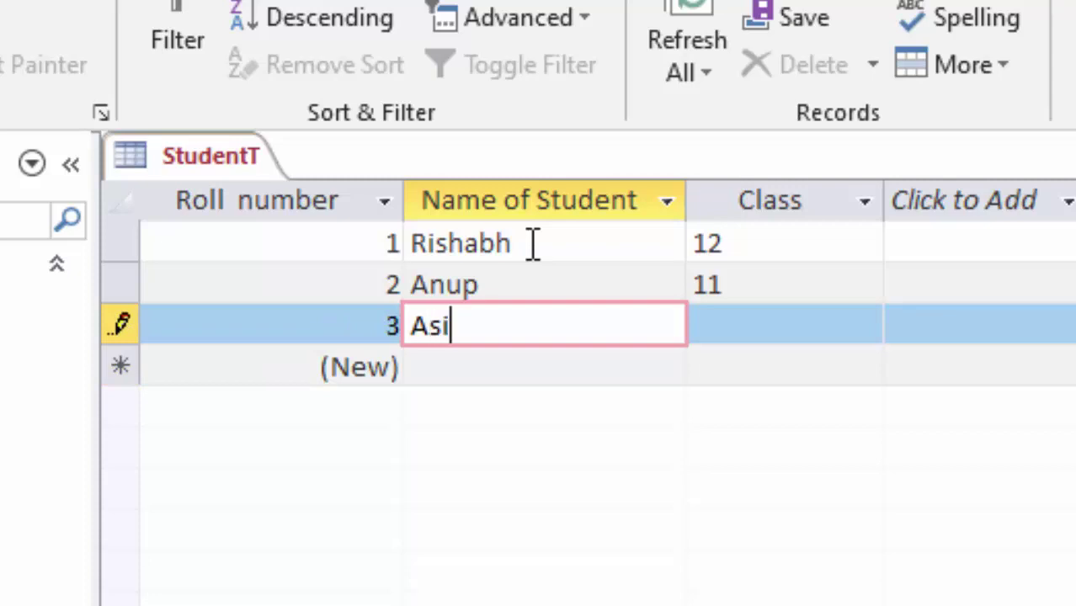
{"action": "type", "text": "f"}
{"action": "key", "text": "Tab"}
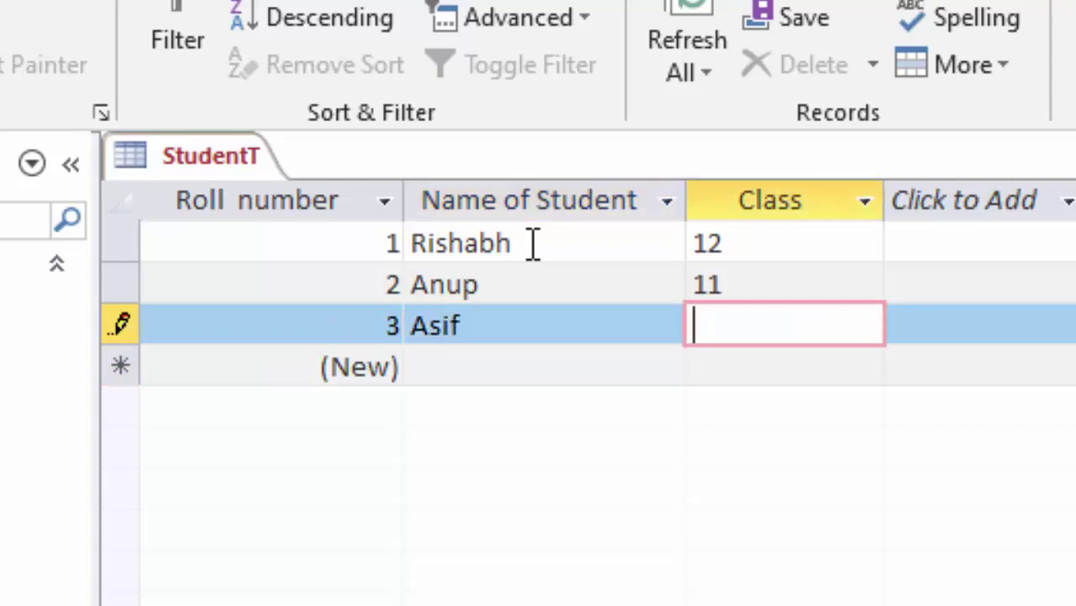
{"action": "type", "text": "12"}
{"action": "key", "text": "Tab"}
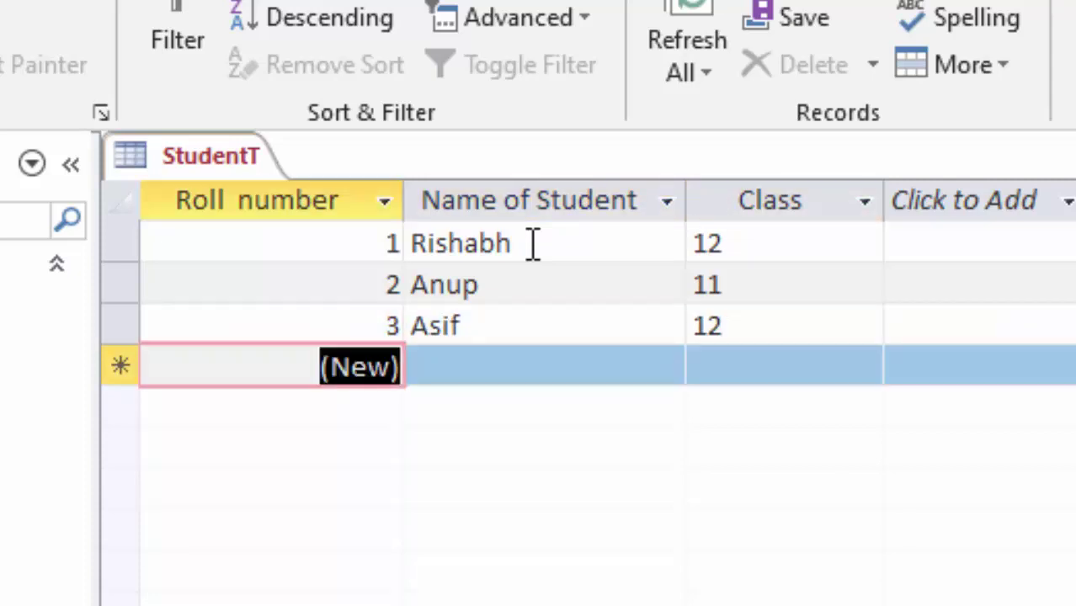
Step: Add the fourth student record in class 10
{"action": "key", "text": "Tab"}
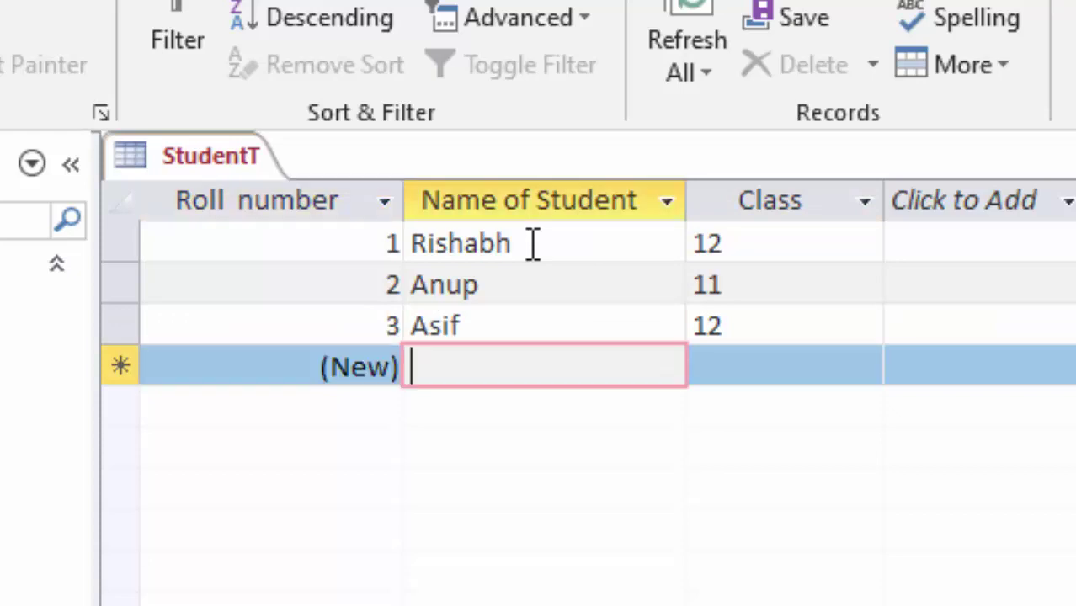
{"action": "type", "text": "Ava"}
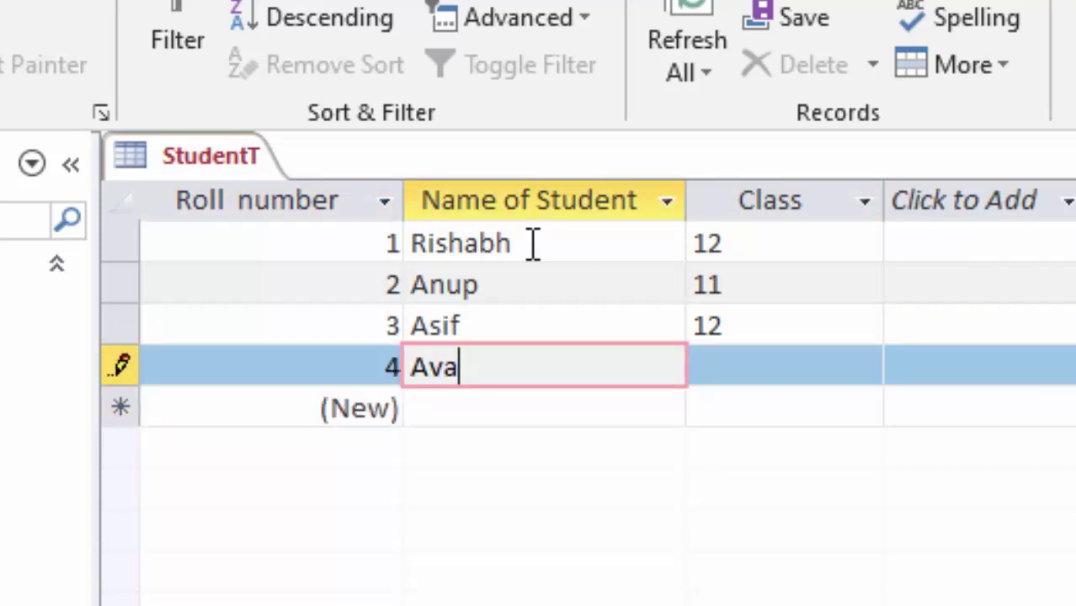
{"action": "type", "text": "nish"}
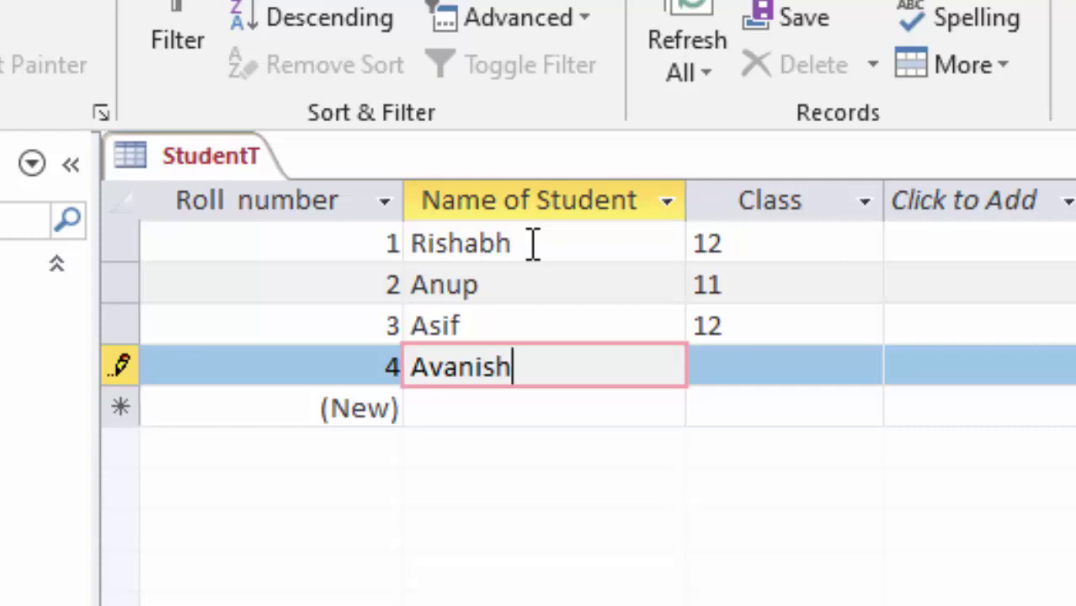
{"action": "key", "text": "Tab"}
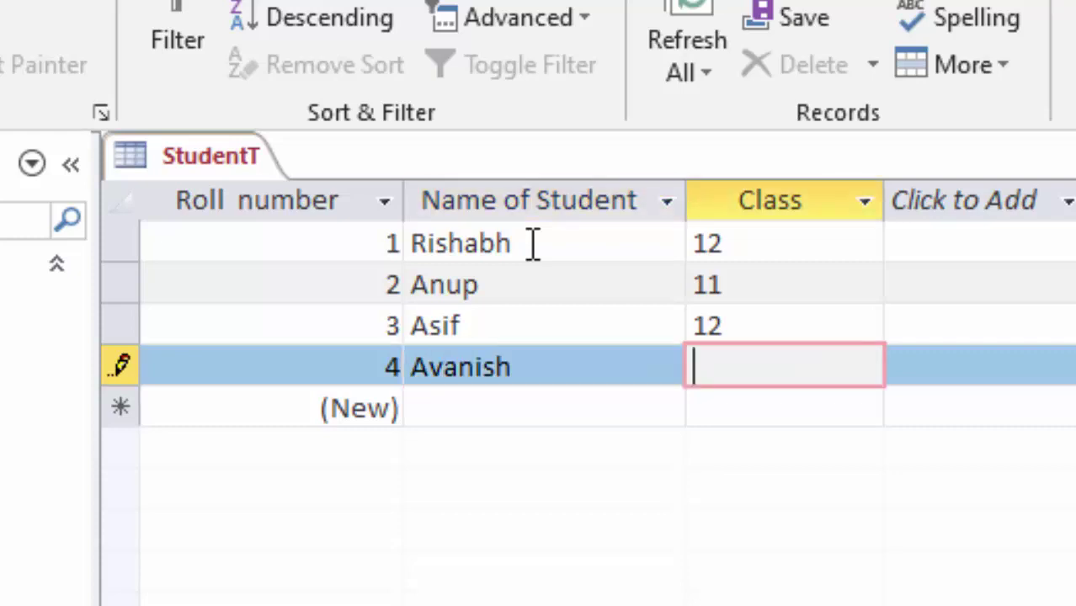
{"action": "type", "text": "10"}
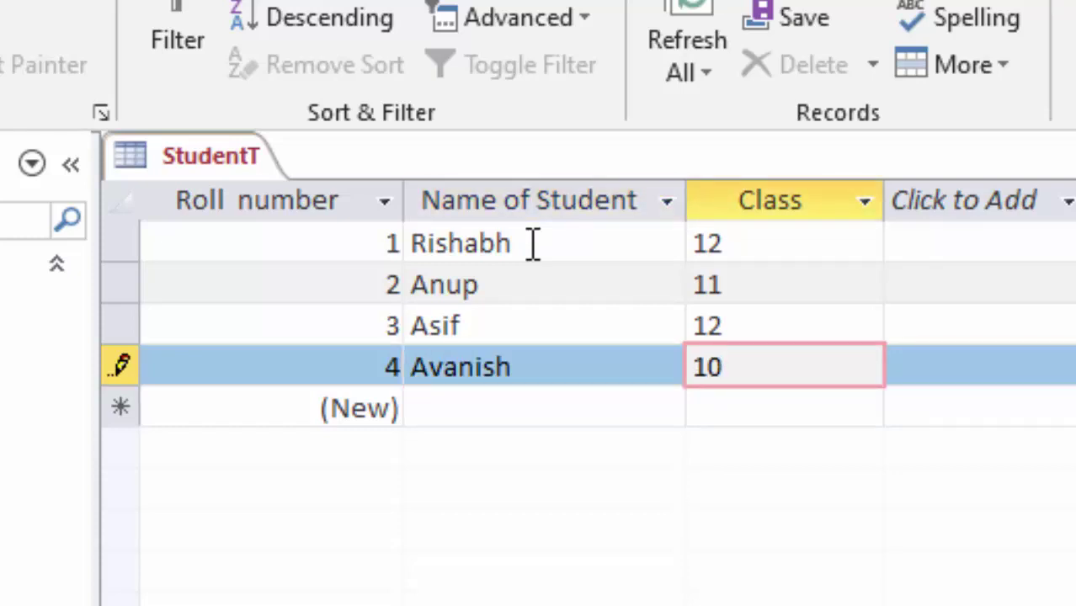
{"action": "key", "text": "Tab"}
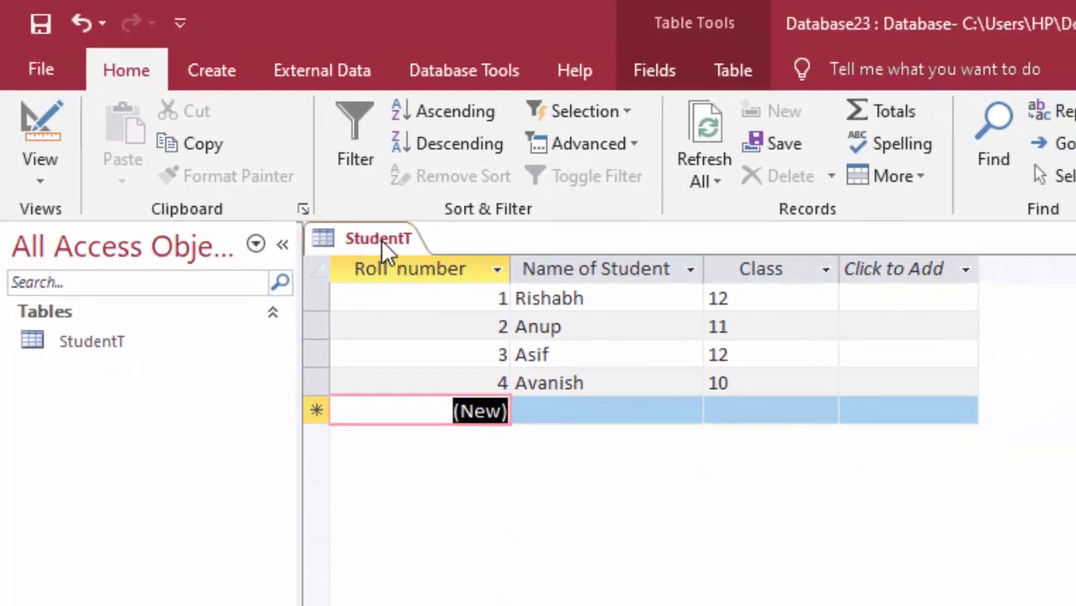
Step: Close StudentT, create a new blank table in Design View, and start naming it 'Unit test 1'
{"action": "right_click", "coordinate": [418, 258]}
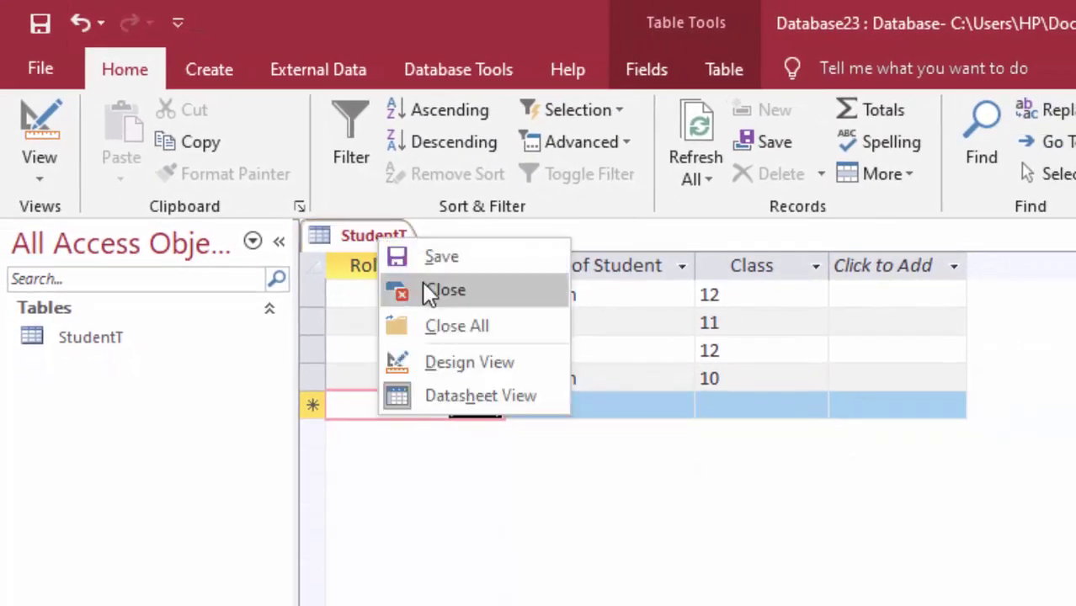
{"action": "left_click", "coordinate": [464, 307]}
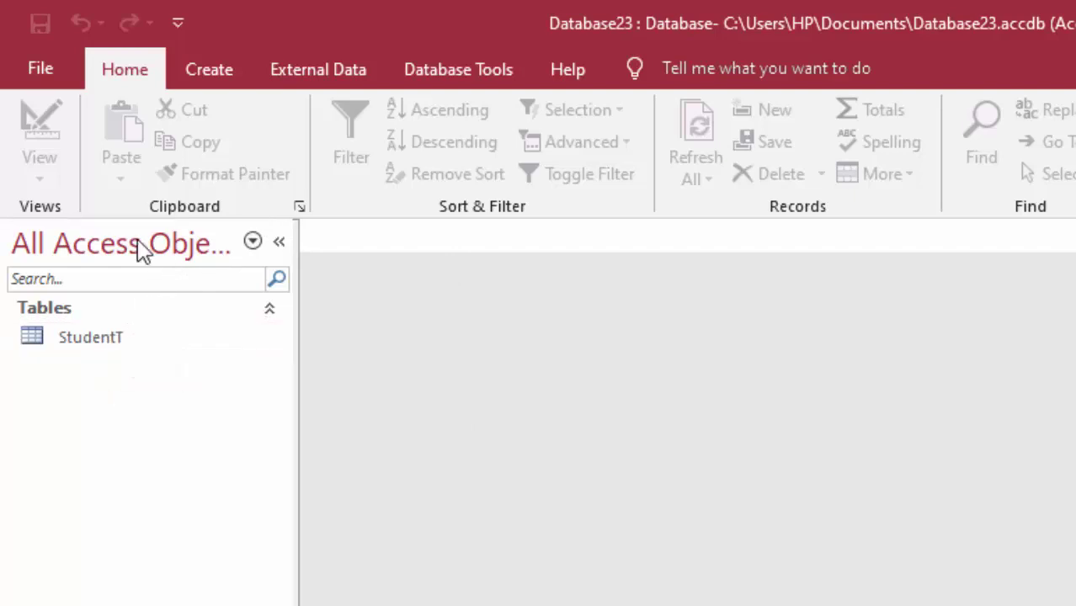
{"action": "left_click", "coordinate": [223, 76]}
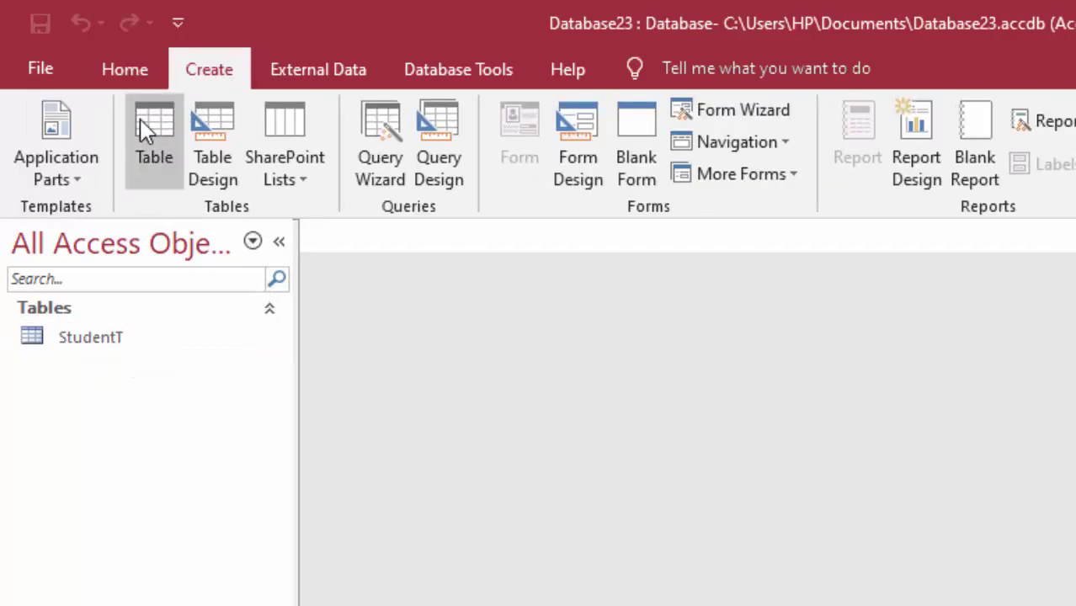
{"action": "left_click", "coordinate": [140, 122]}
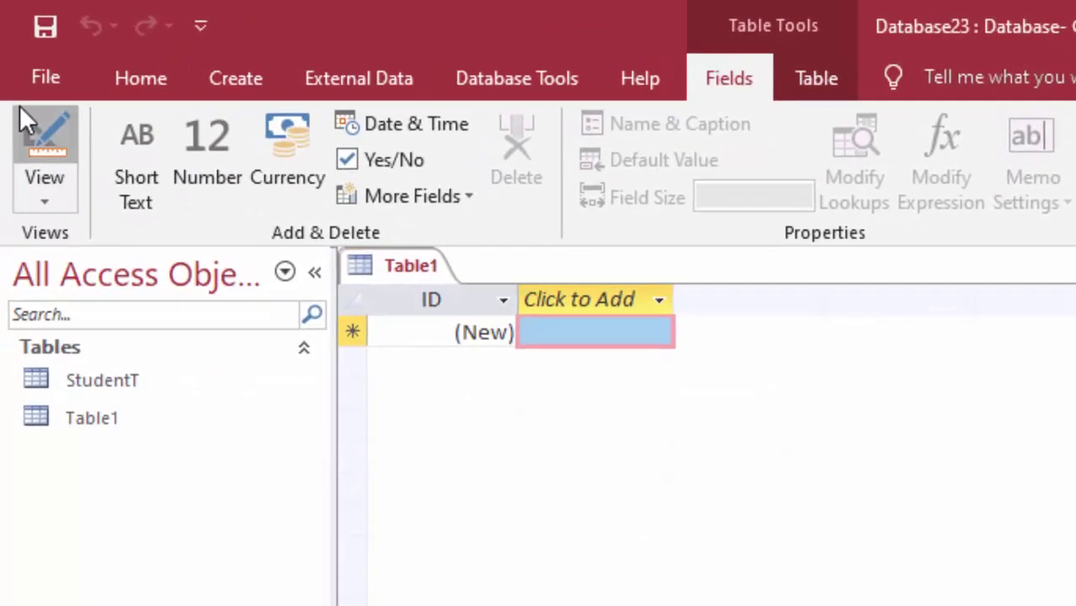
{"action": "left_click", "coordinate": [34, 126]}
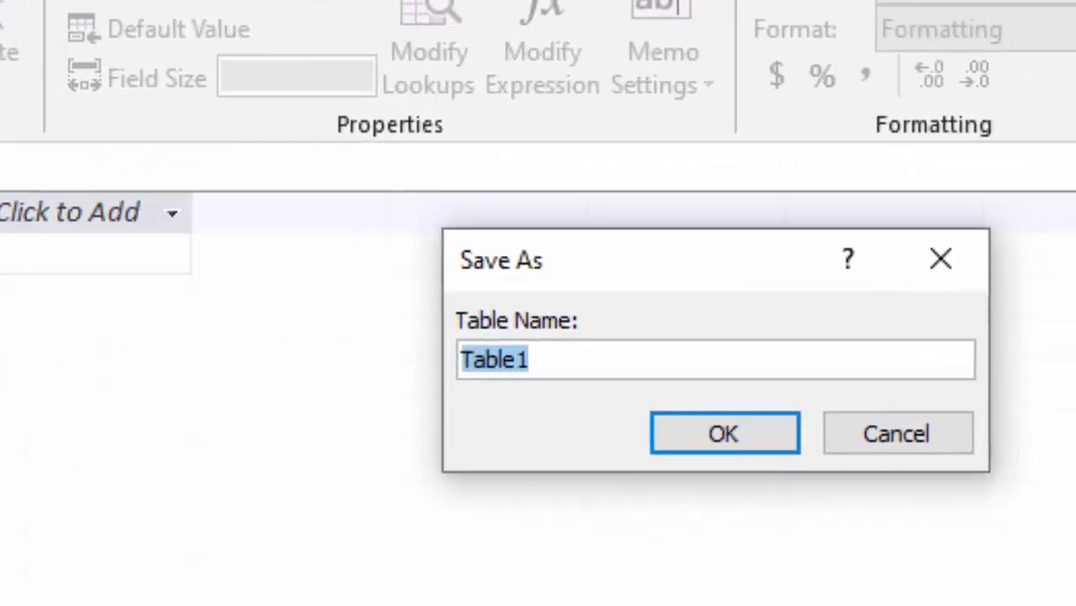
{"action": "key", "text": "BackSpace"}
{"action": "type", "text": "Uni"}
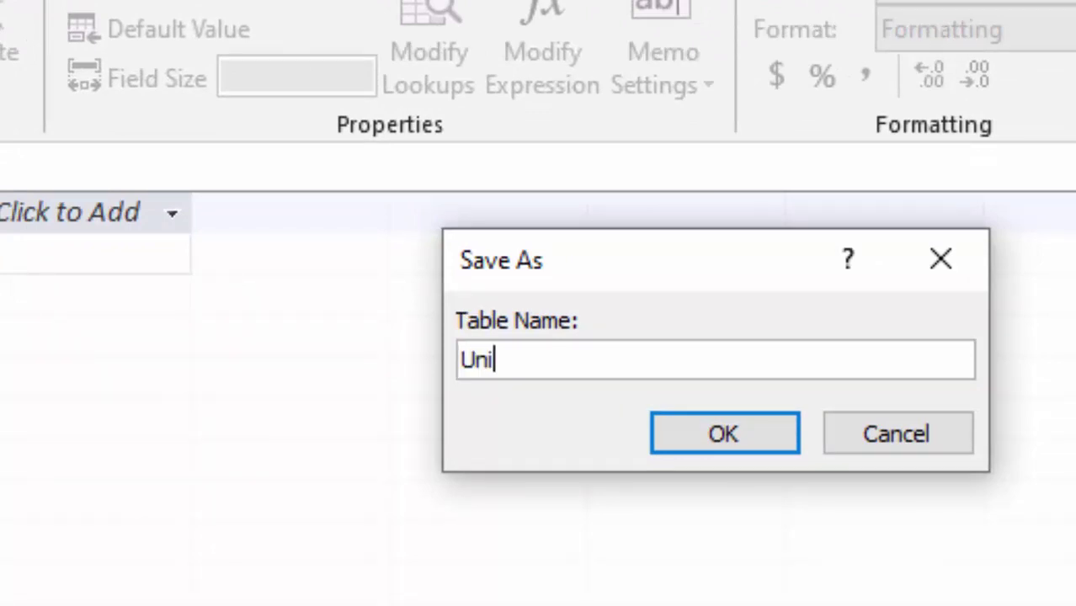
{"action": "type", "text": "t tes"}
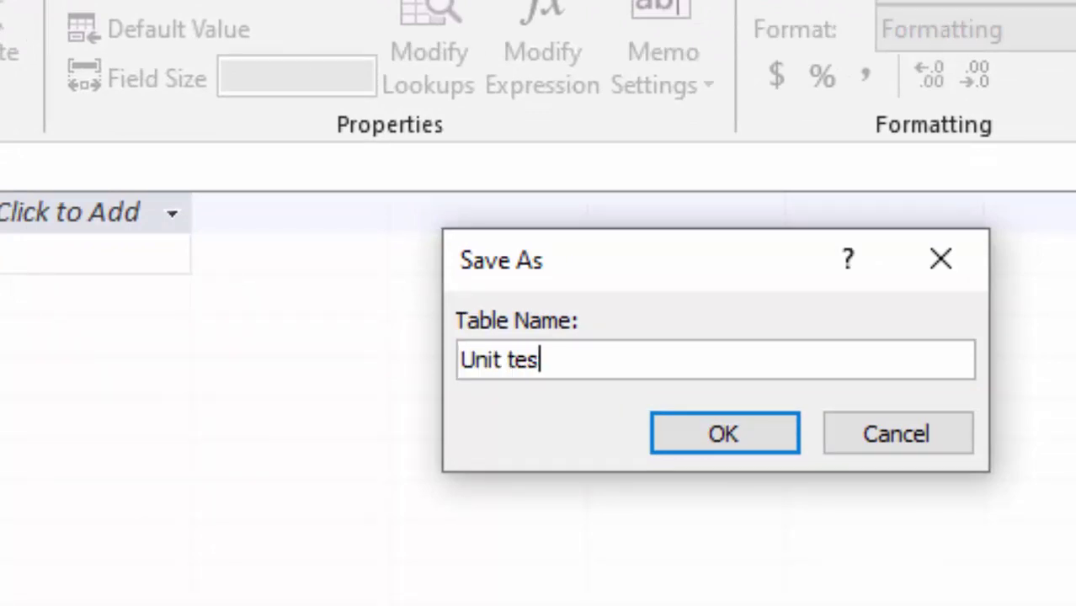
{"action": "type", "text": "t 1"}
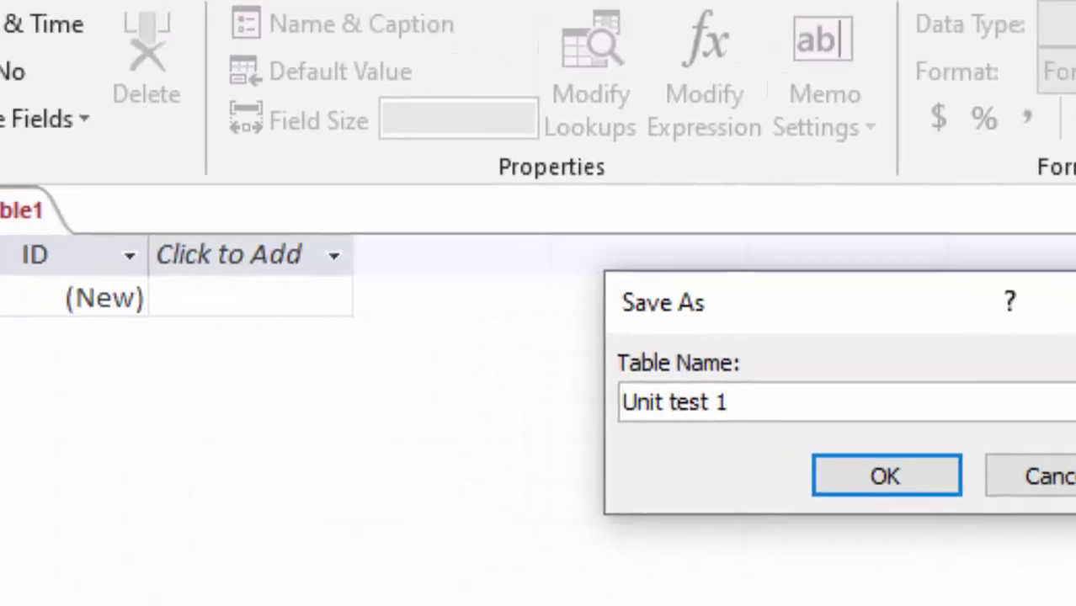
Step: Save as Unit test 1 and make the key field 'Registration number for unit test 1', Short Text
{"action": "key", "text": "Return"}
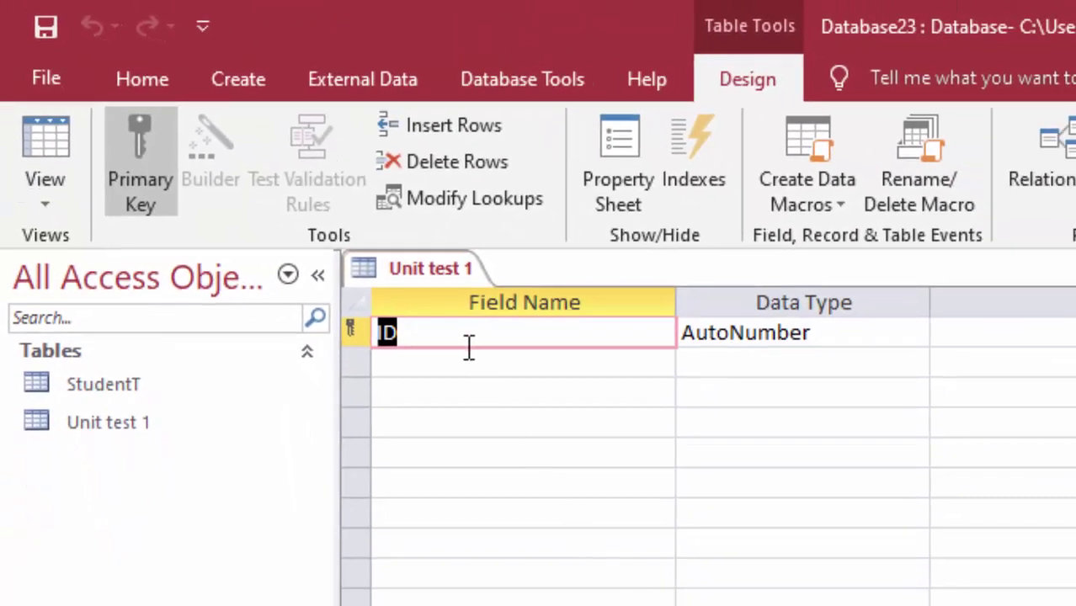
{"action": "key", "text": "BackSpace"}
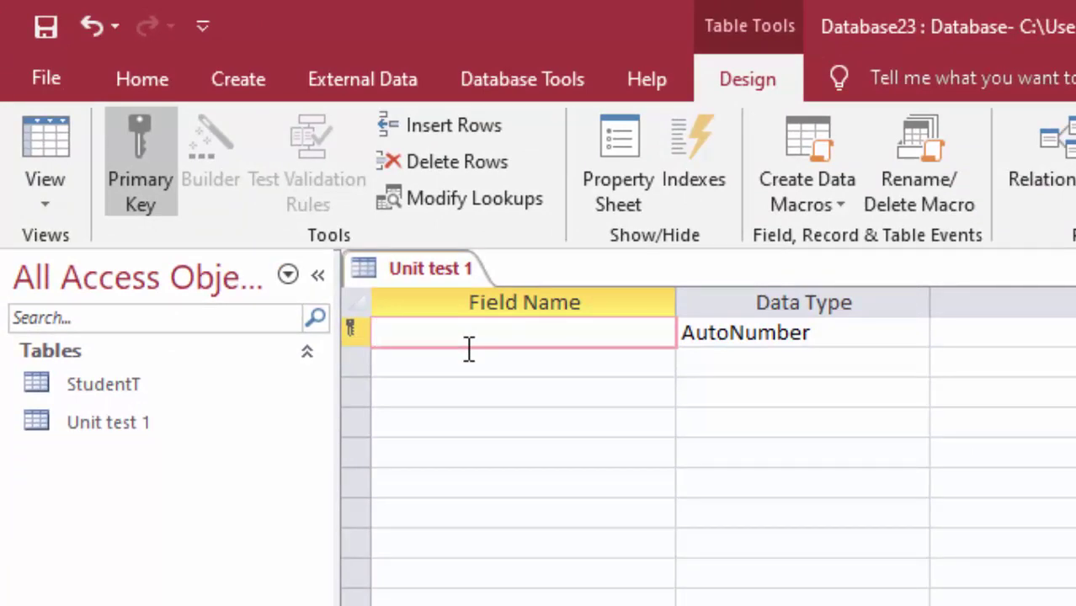
{"action": "type", "text": "R"}
{"action": "type", "text": "egi"}
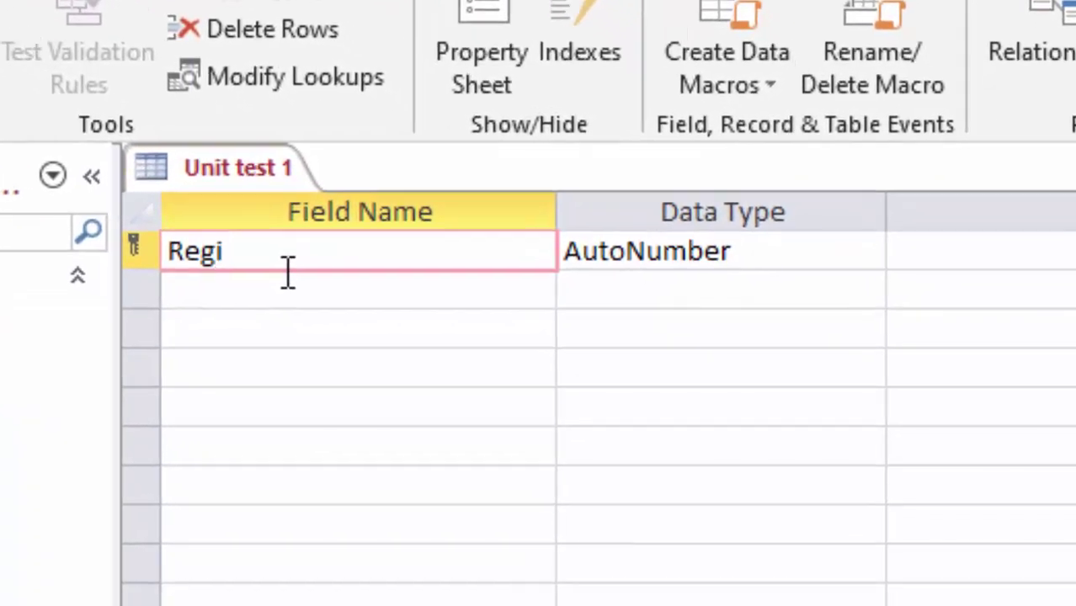
{"action": "type", "text": "stra"}
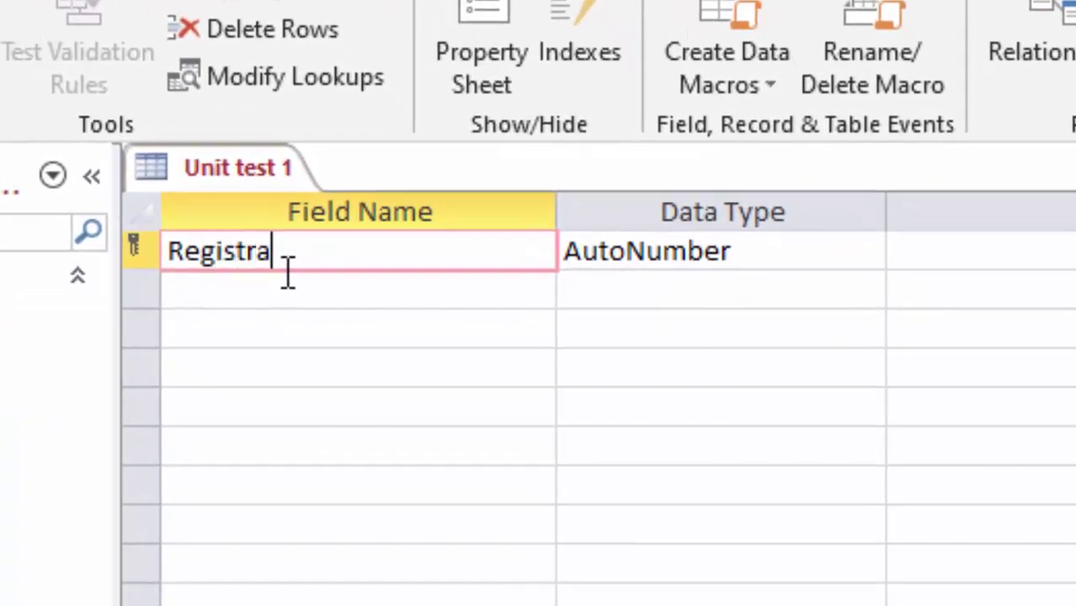
{"action": "type", "text": "tion n"}
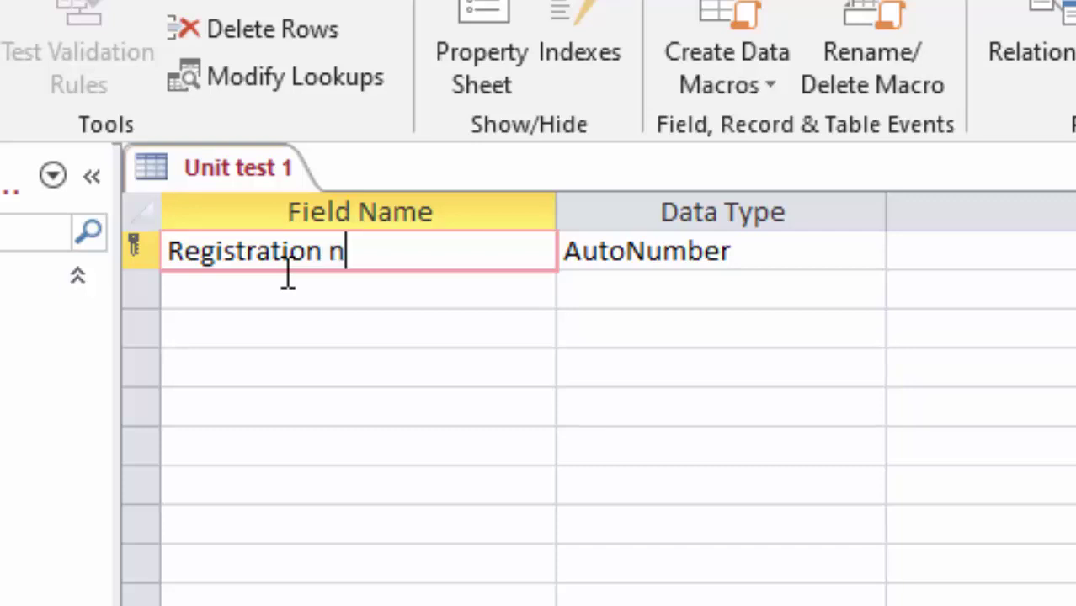
{"action": "type", "text": "umber "}
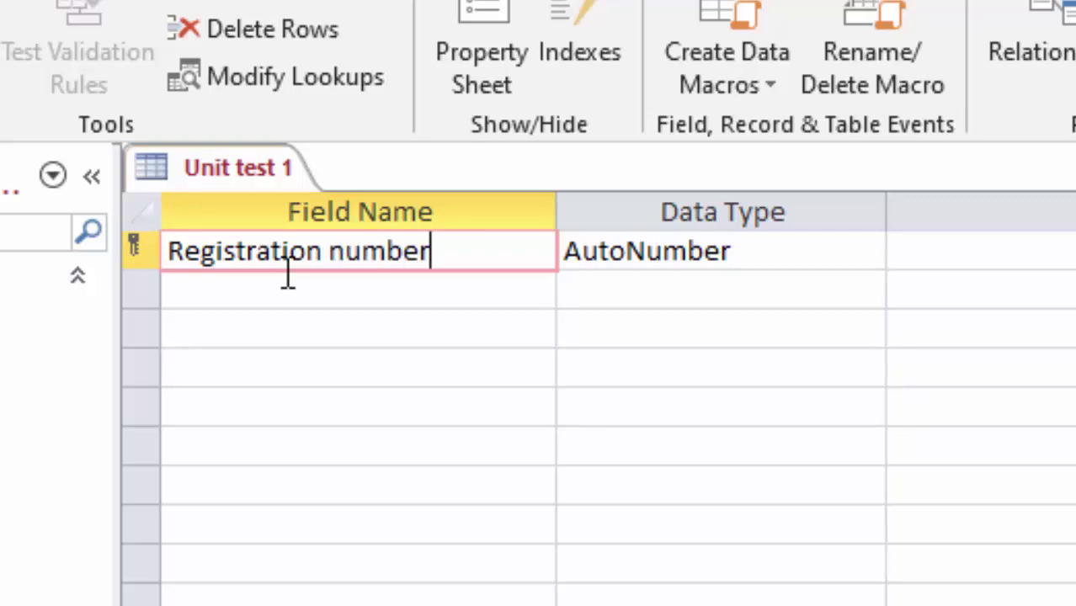
{"action": "type", "text": "for "}
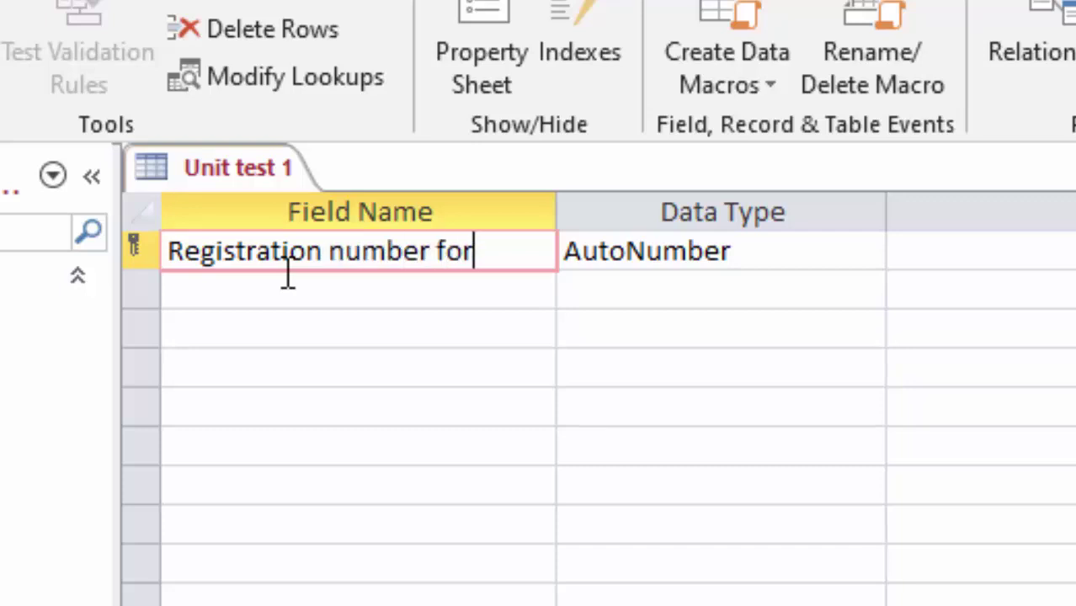
{"action": "type", "text": "uni"}
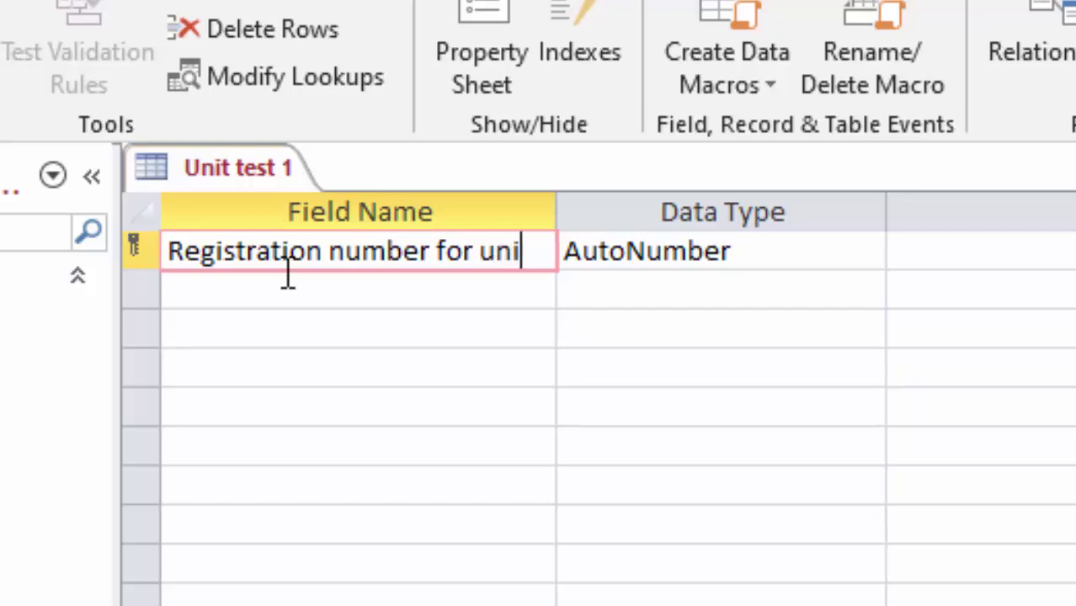
{"action": "type", "text": "t "}
{"action": "type", "text": "te"}
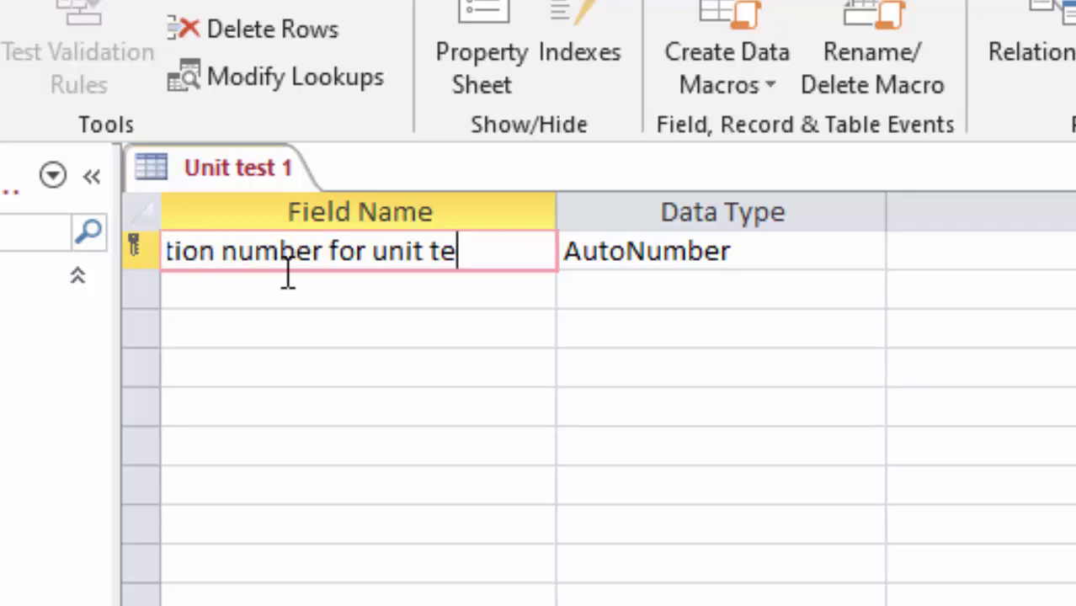
{"action": "type", "text": "st 1"}
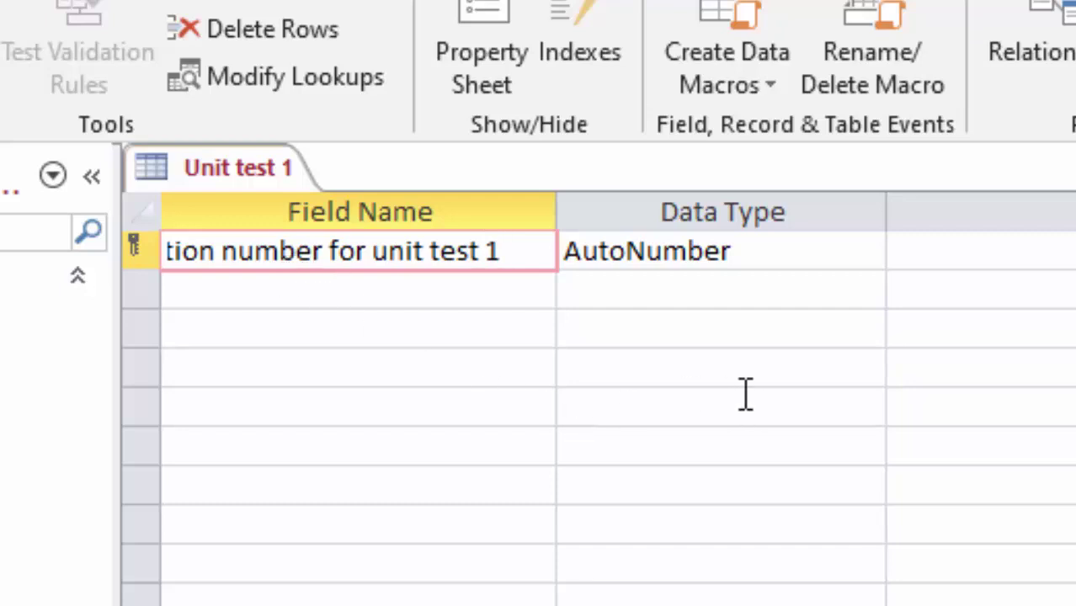
{"action": "left_click", "coordinate": [773, 251]}
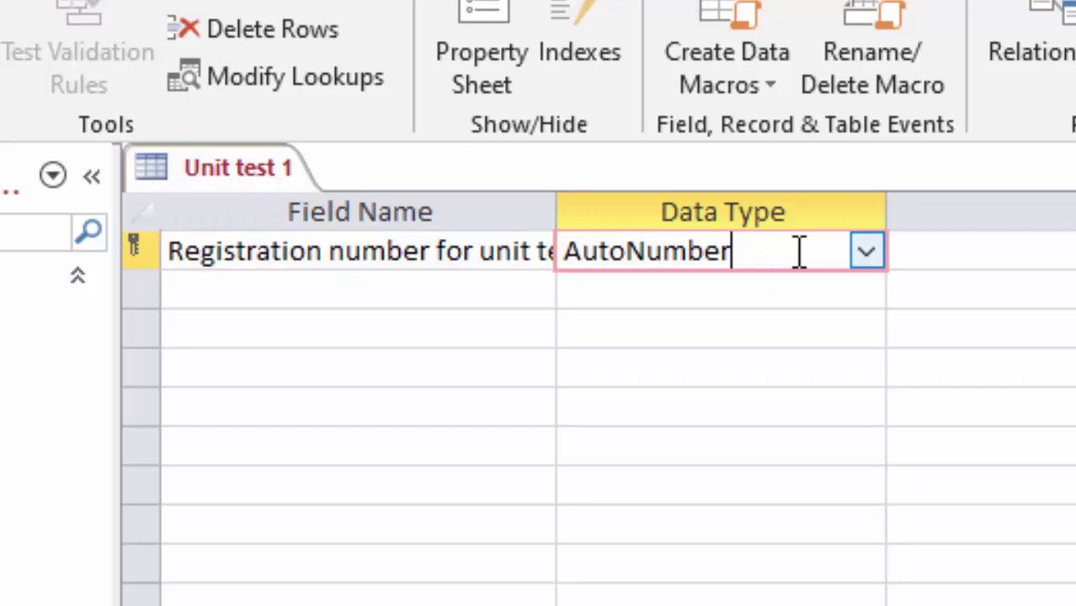
{"action": "left_click", "coordinate": [867, 252]}
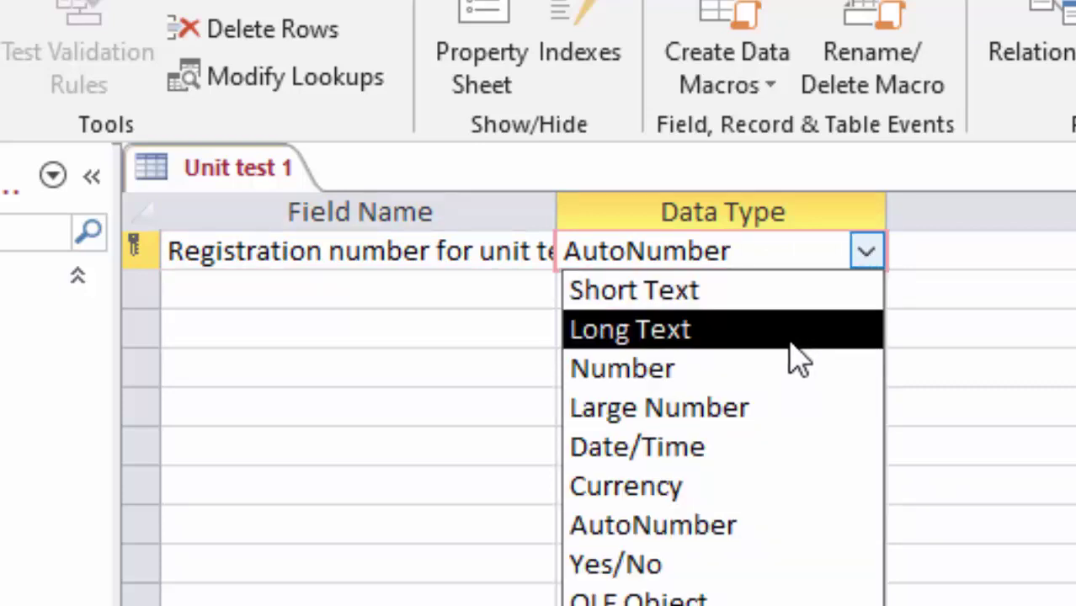
{"action": "left_click", "coordinate": [775, 299]}
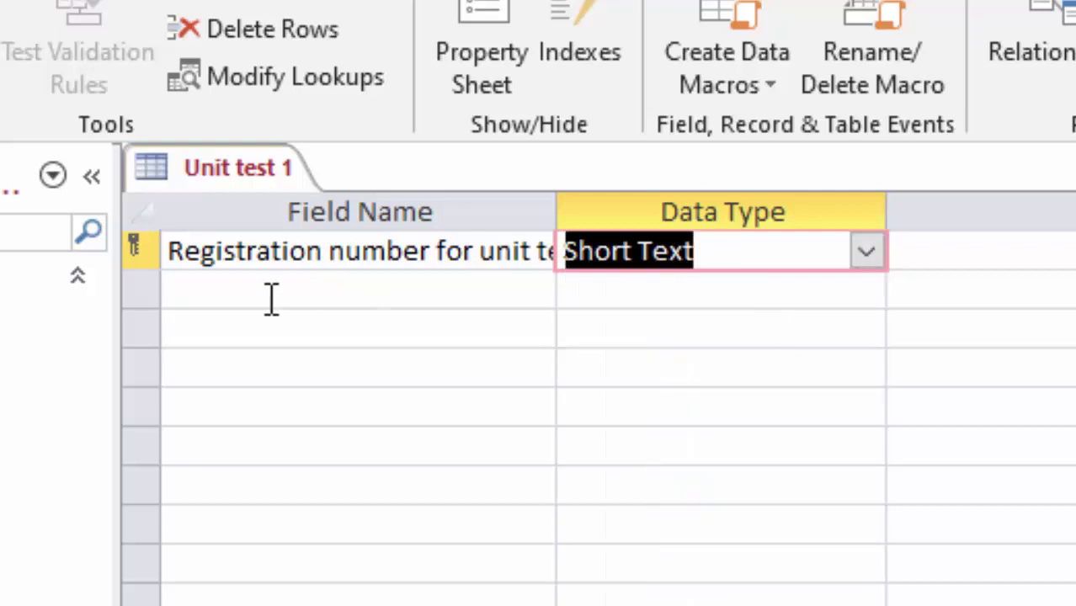
{"action": "left_click", "coordinate": [177, 291]}
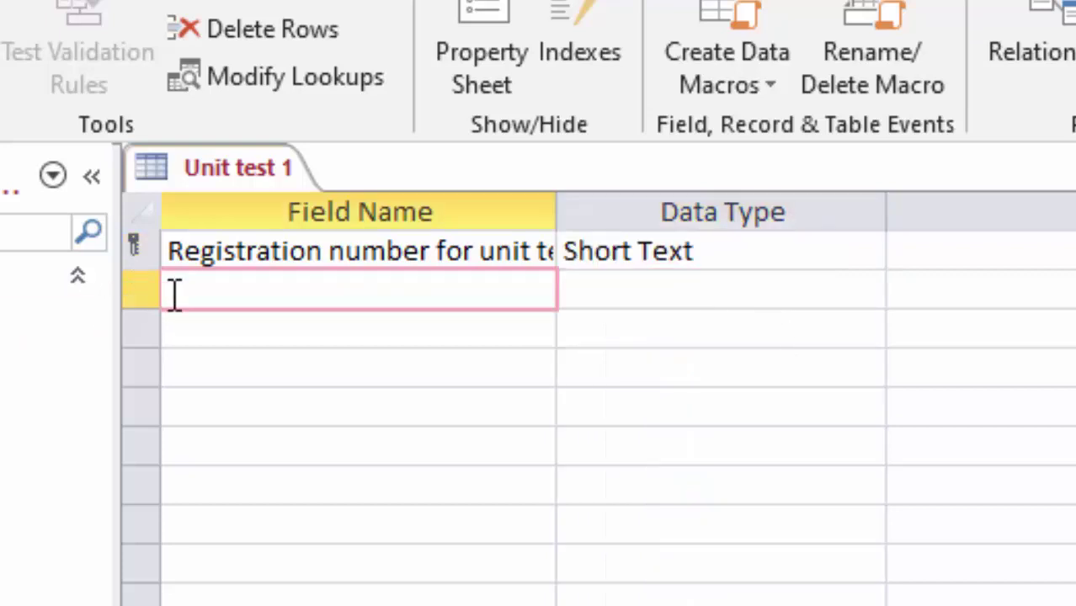
Step: Add a Roll number field with the Number data type
{"action": "type", "text": "Ro"}
{"action": "type", "text": "ll num,"}
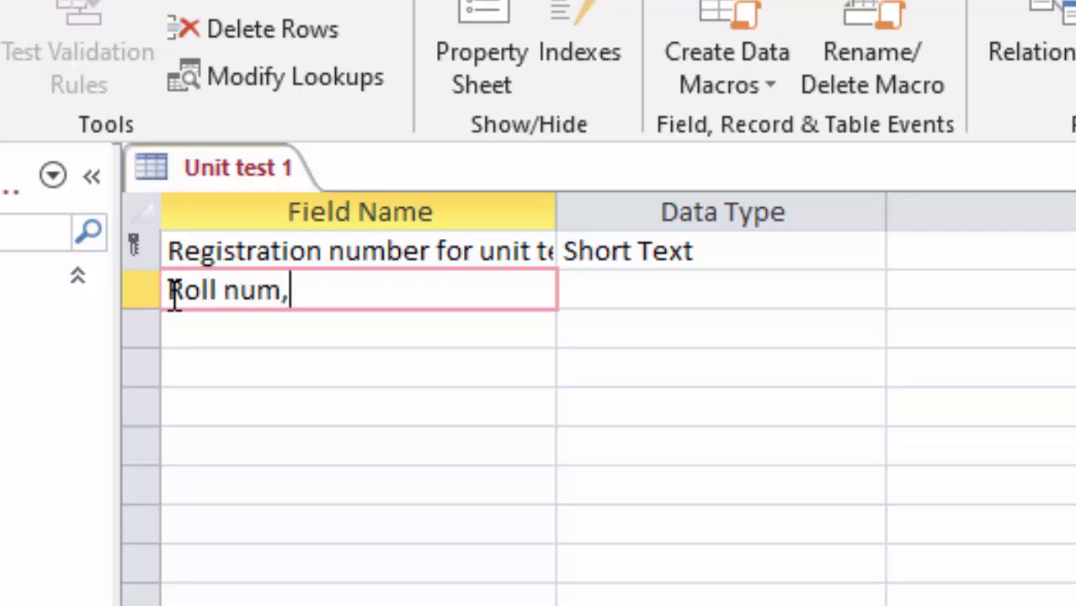
{"action": "key", "text": "BackSpace"}
{"action": "type", "text": "ber"}
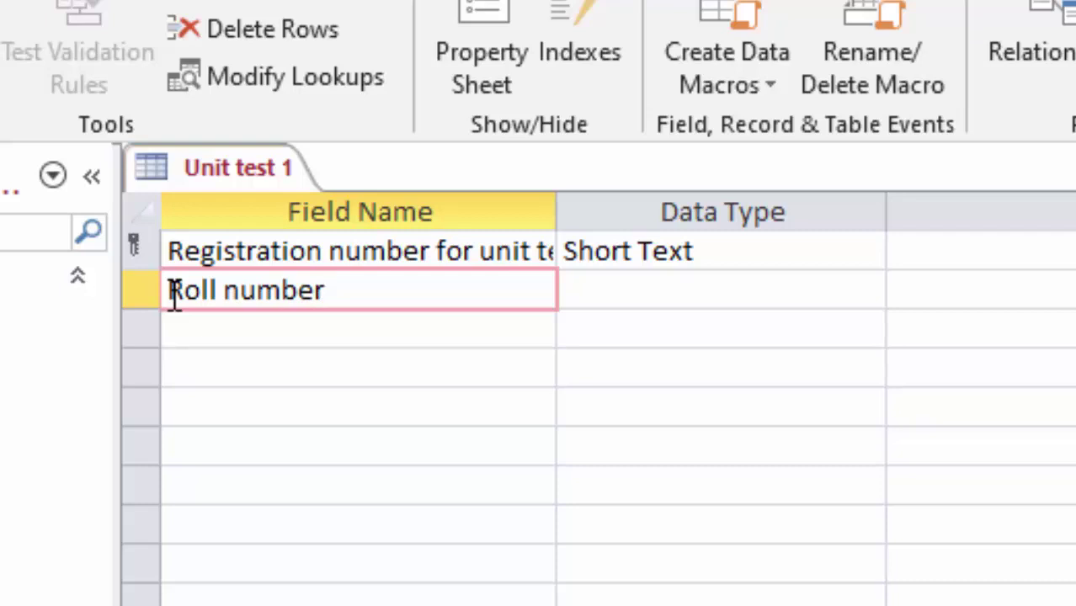
{"action": "left_click", "coordinate": [627, 296]}
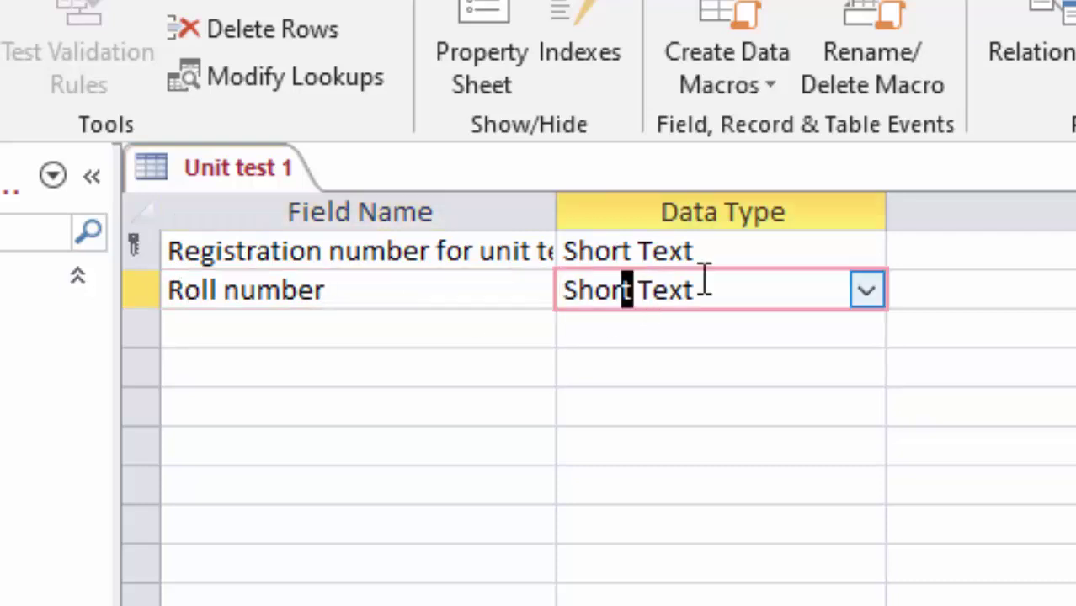
{"action": "left_click", "coordinate": [866, 292]}
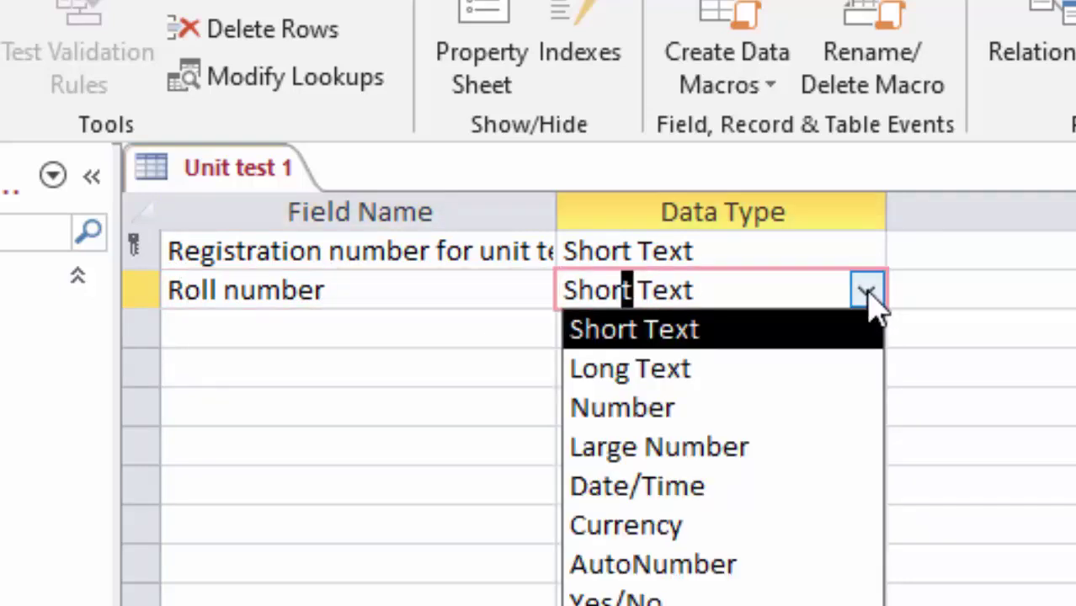
{"action": "left_click", "coordinate": [792, 410]}
{"action": "left_click", "coordinate": [299, 327]}
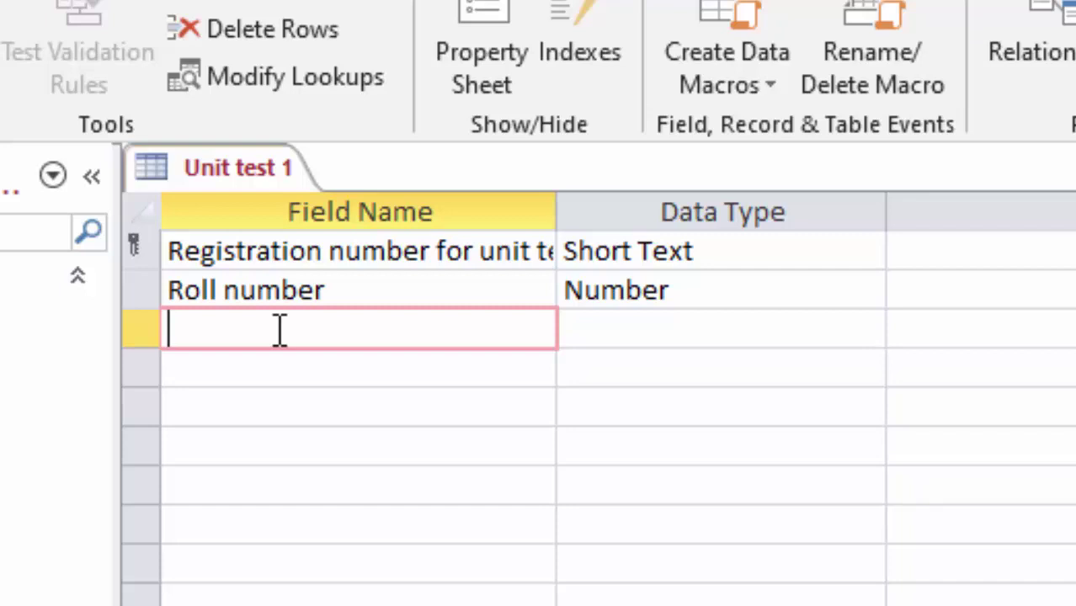
Step: Add the field names English, Maths, Computer and Total
{"action": "type", "text": "Eng"}
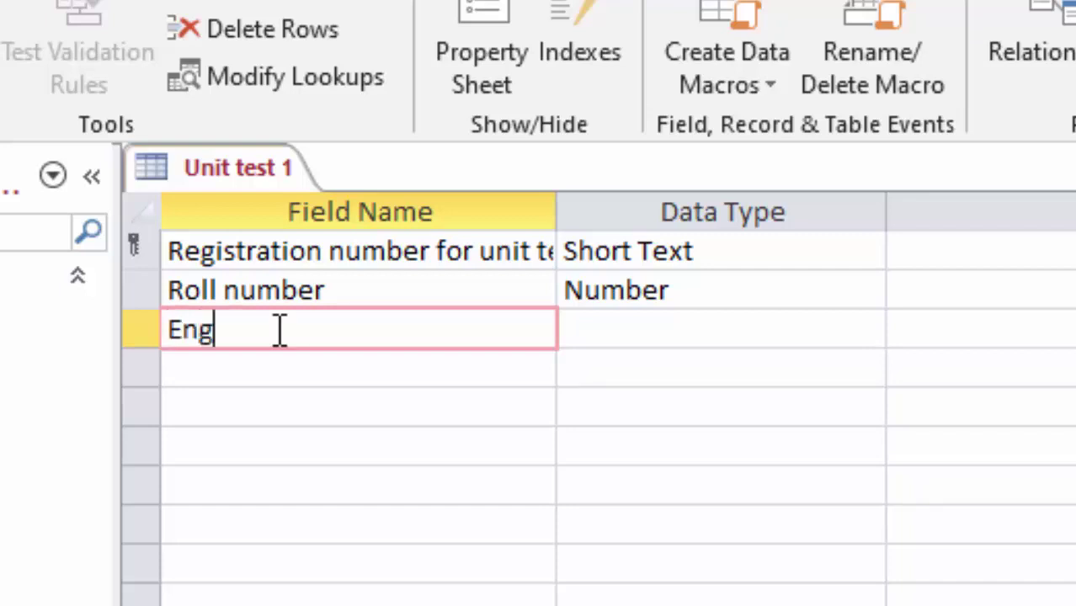
{"action": "type", "text": "lis"}
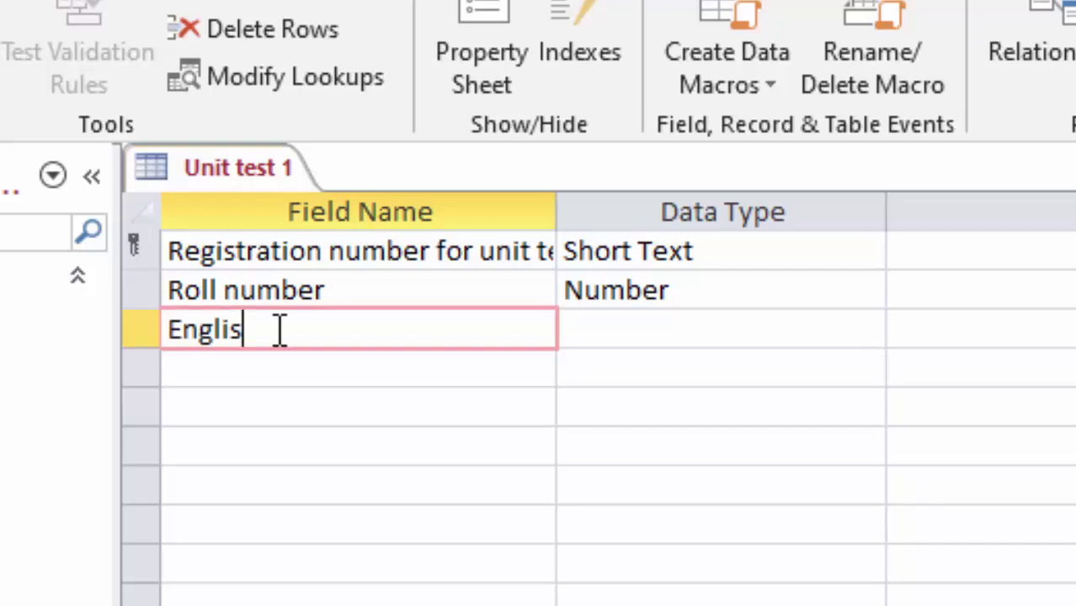
{"action": "type", "text": "h"}
{"action": "key", "text": "Down"}
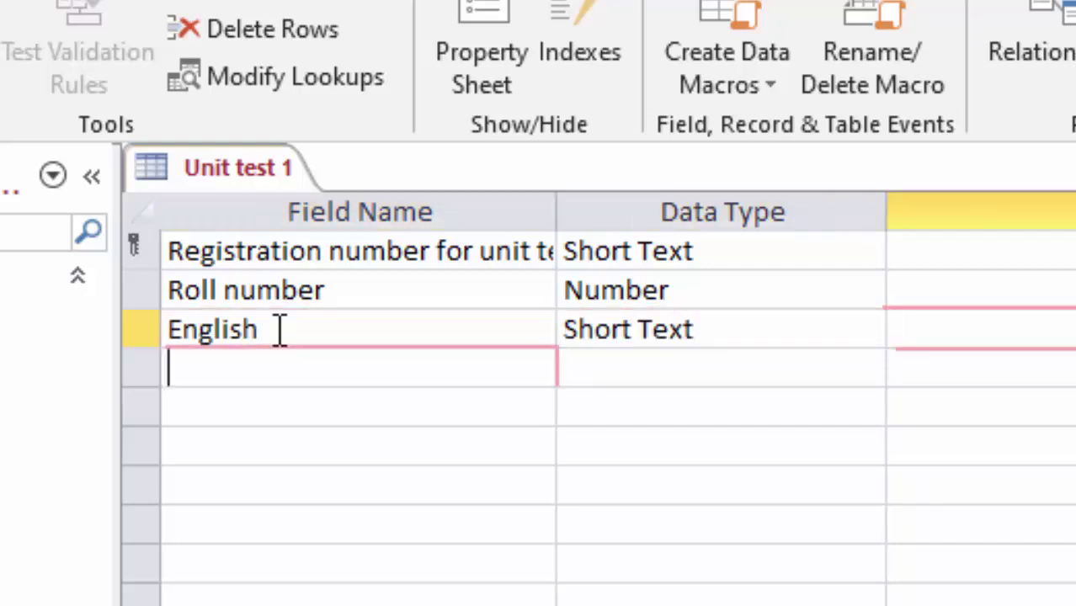
{"action": "type", "text": "M"}
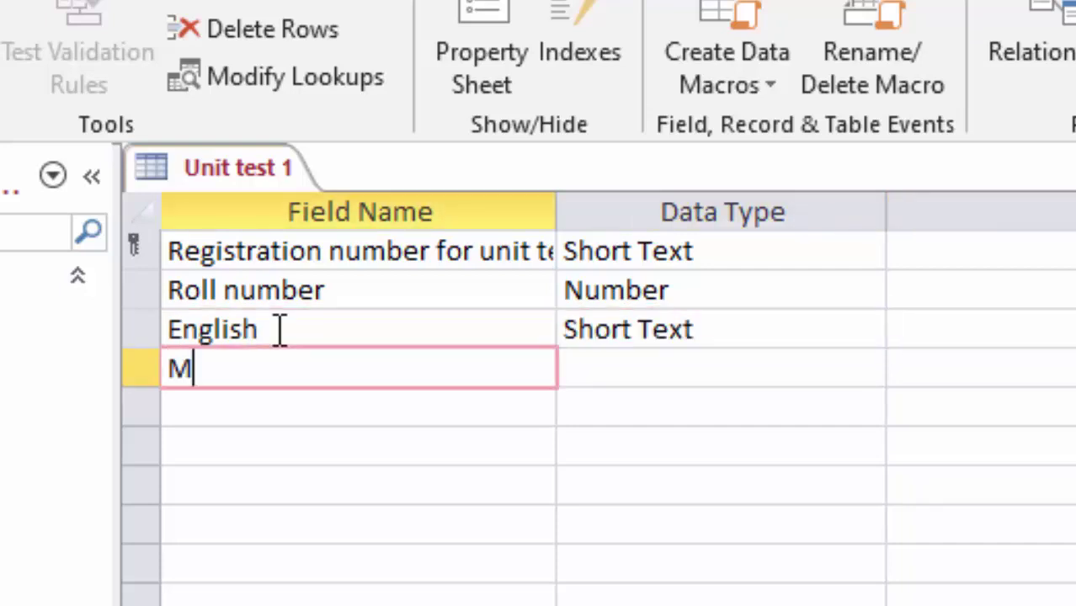
{"action": "type", "text": "aths"}
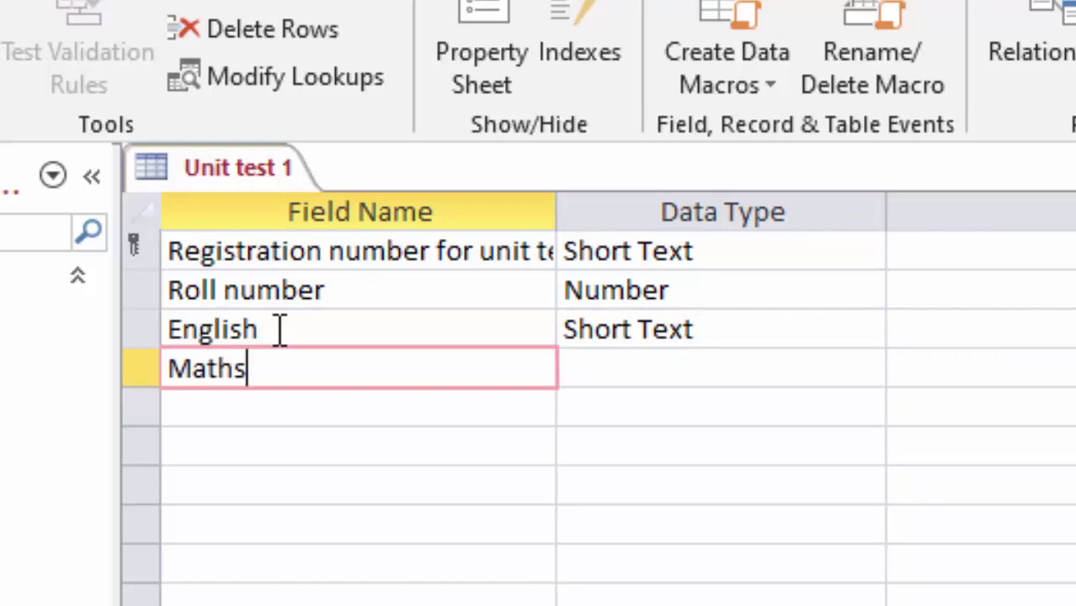
{"action": "key", "text": "Tab"}
{"action": "key", "text": "Tab"}
{"action": "key", "text": "Tab"}
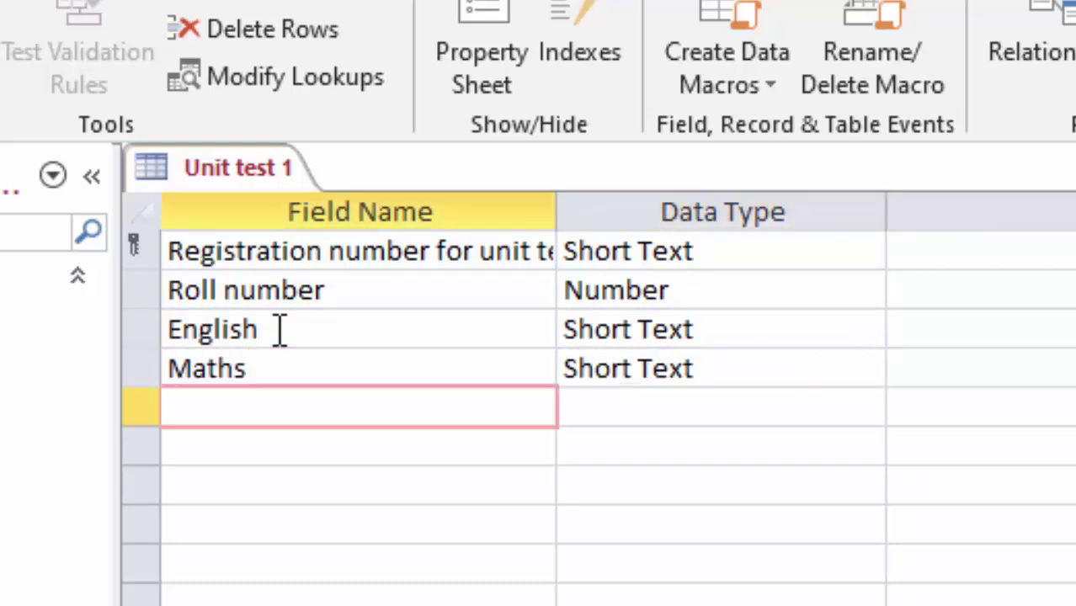
{"action": "type", "text": "Co"}
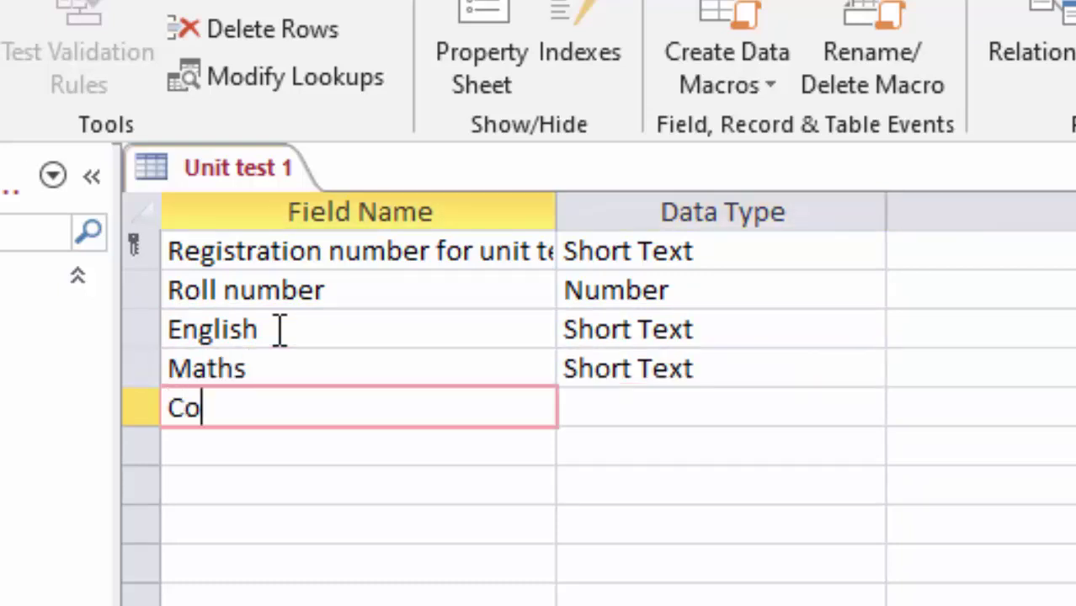
{"action": "type", "text": "mputer"}
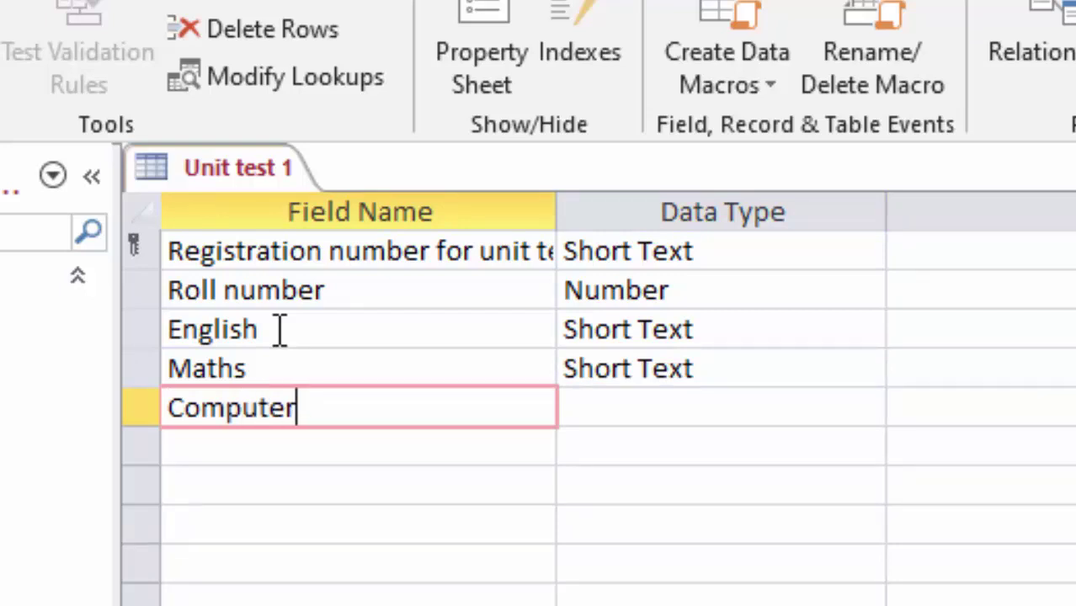
{"action": "key", "text": "Tab"}
{"action": "key", "text": "Tab"}
{"action": "key", "text": "Tab"}
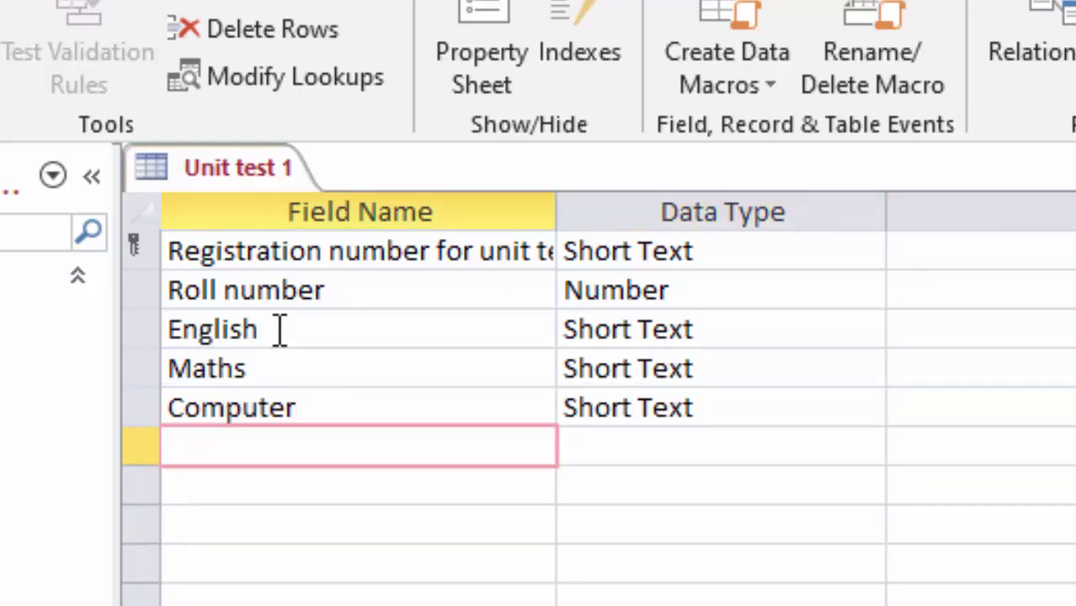
{"action": "type", "text": "To"}
{"action": "type", "text": "tal"}
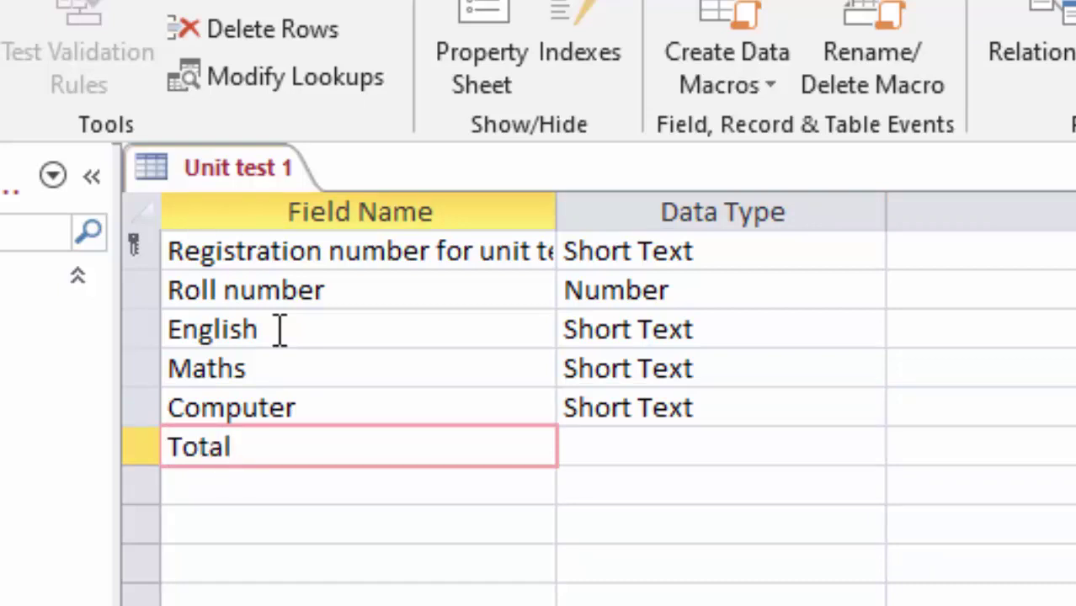
Step: Set Computer, Maths and English to the Number data type
{"action": "left_click", "coordinate": [690, 435]}
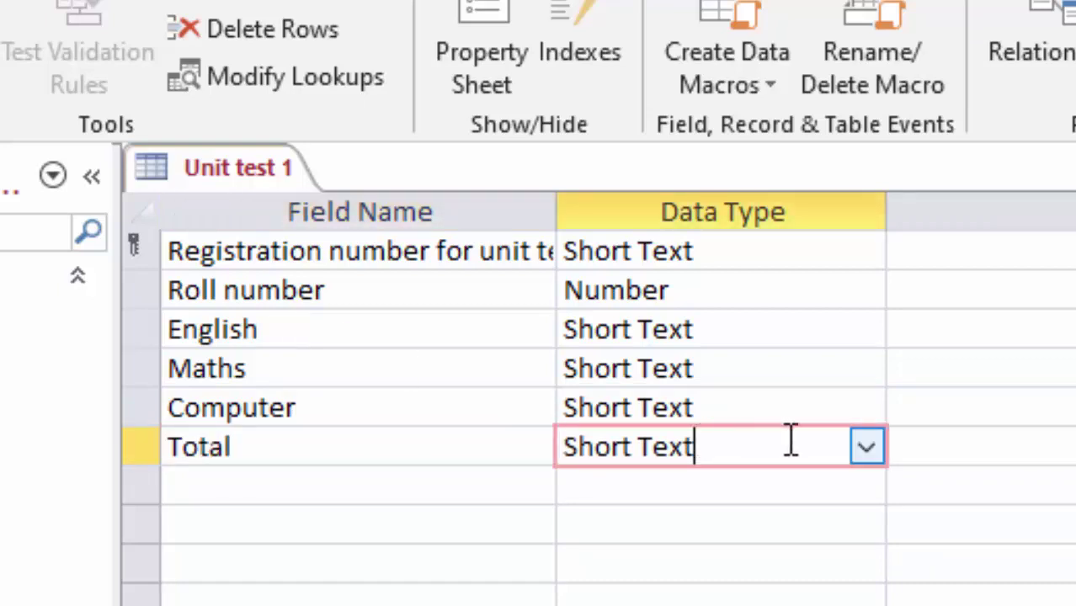
{"action": "left_click", "coordinate": [787, 393]}
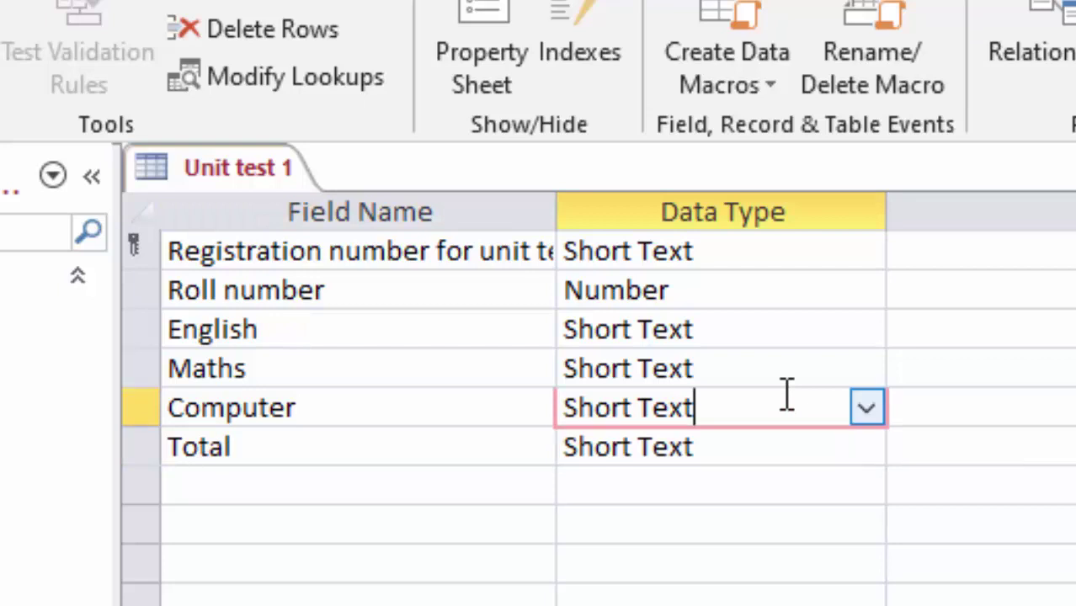
{"action": "left_click", "coordinate": [866, 408]}
{"action": "left_click", "coordinate": [753, 525]}
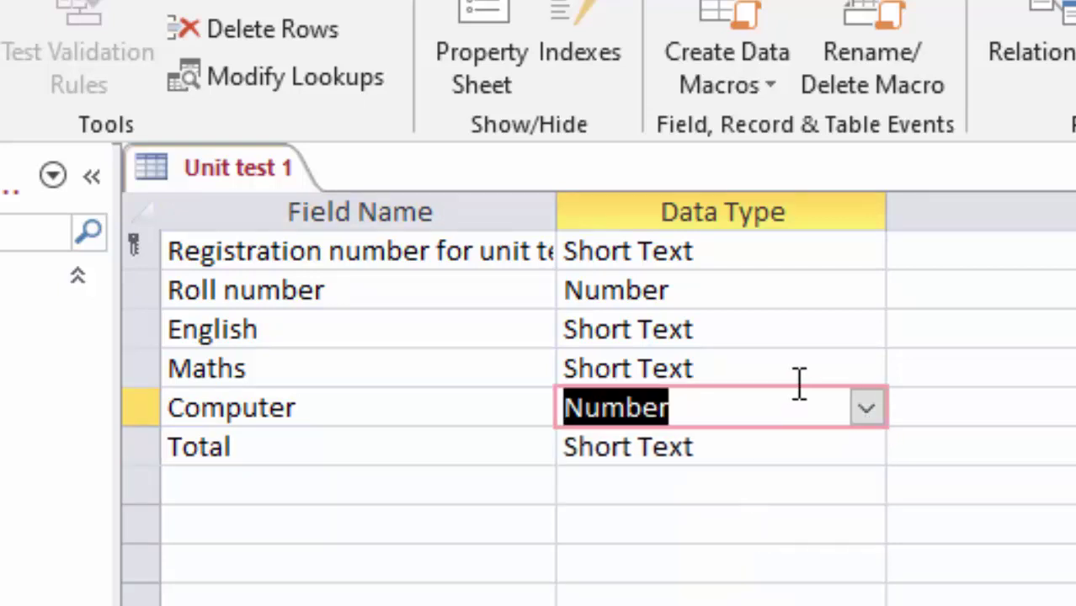
{"action": "left_click", "coordinate": [837, 377]}
{"action": "left_click", "coordinate": [864, 371]}
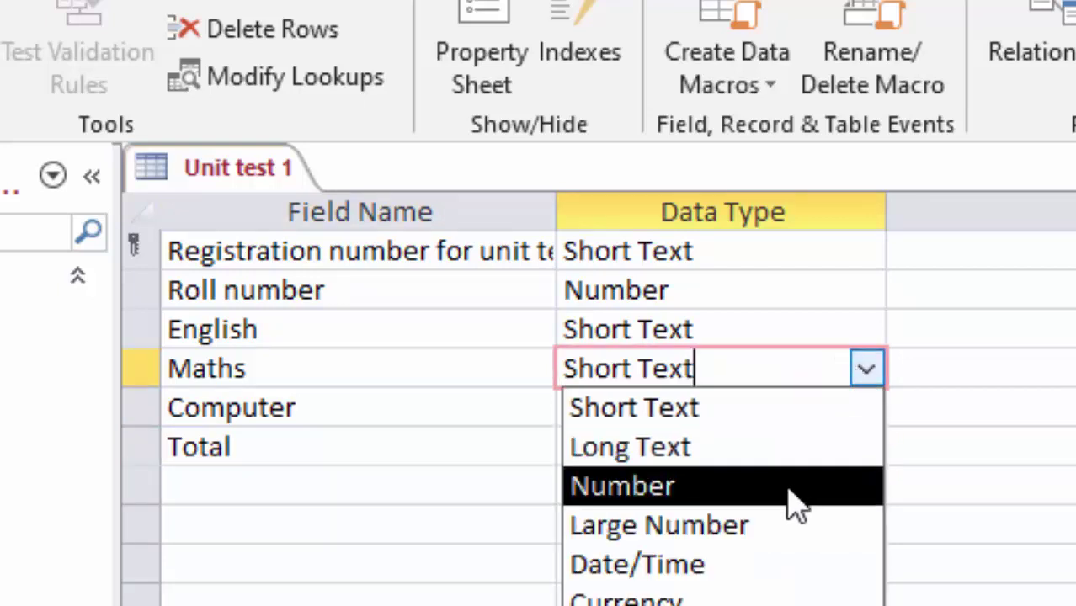
{"action": "left_click", "coordinate": [789, 491]}
{"action": "left_click", "coordinate": [812, 326]}
{"action": "left_click", "coordinate": [866, 330]}
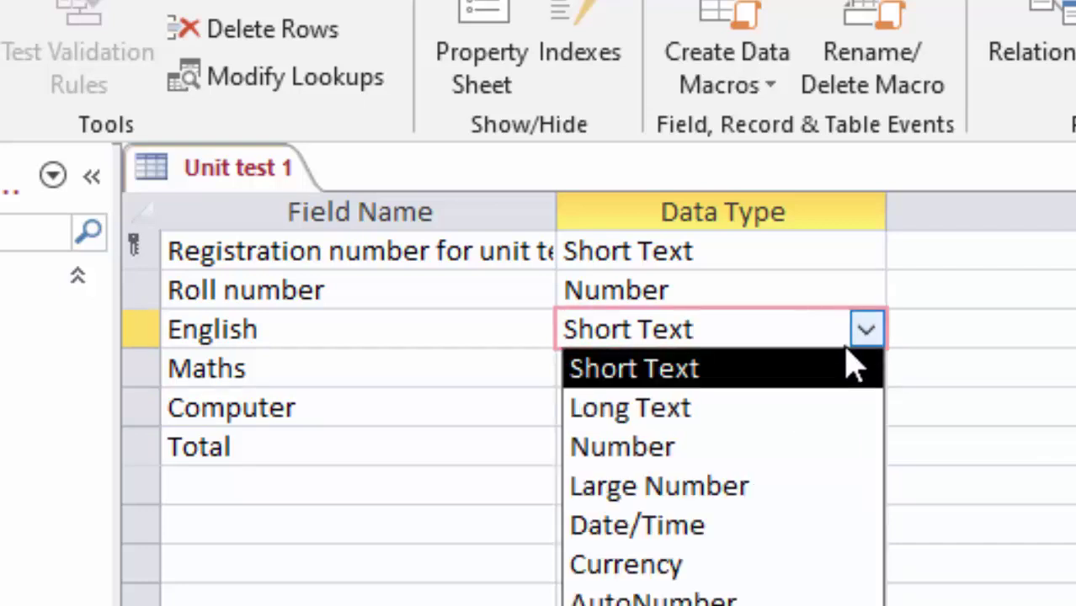
{"action": "left_click", "coordinate": [773, 454]}
{"action": "left_click", "coordinate": [770, 442]}
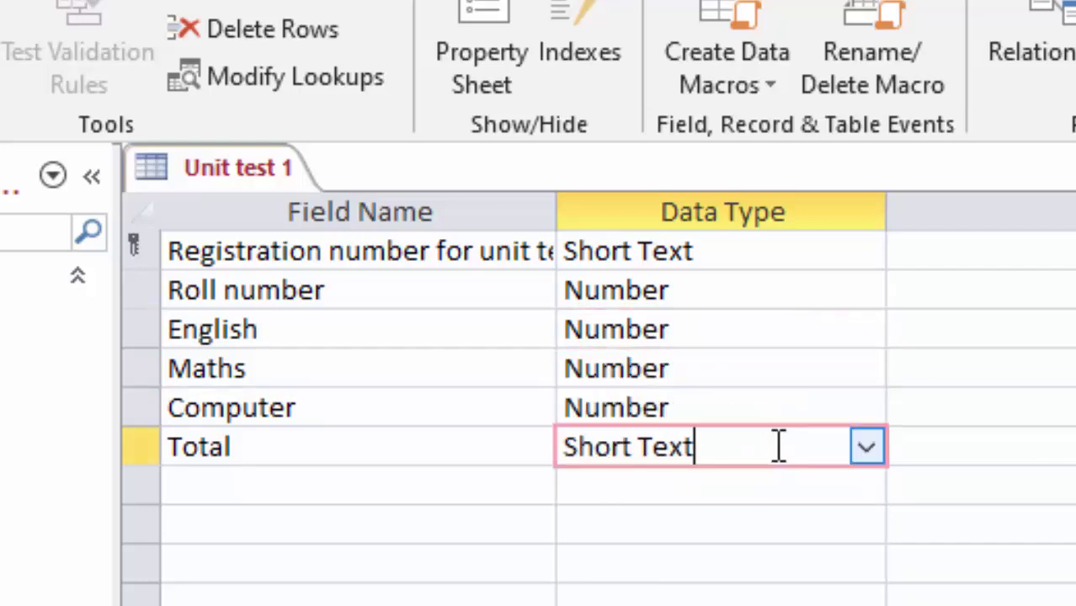
Step: Change Total's data type and begin entering its sum expression in Expression Builder
{"action": "left_click", "coordinate": [866, 450]}
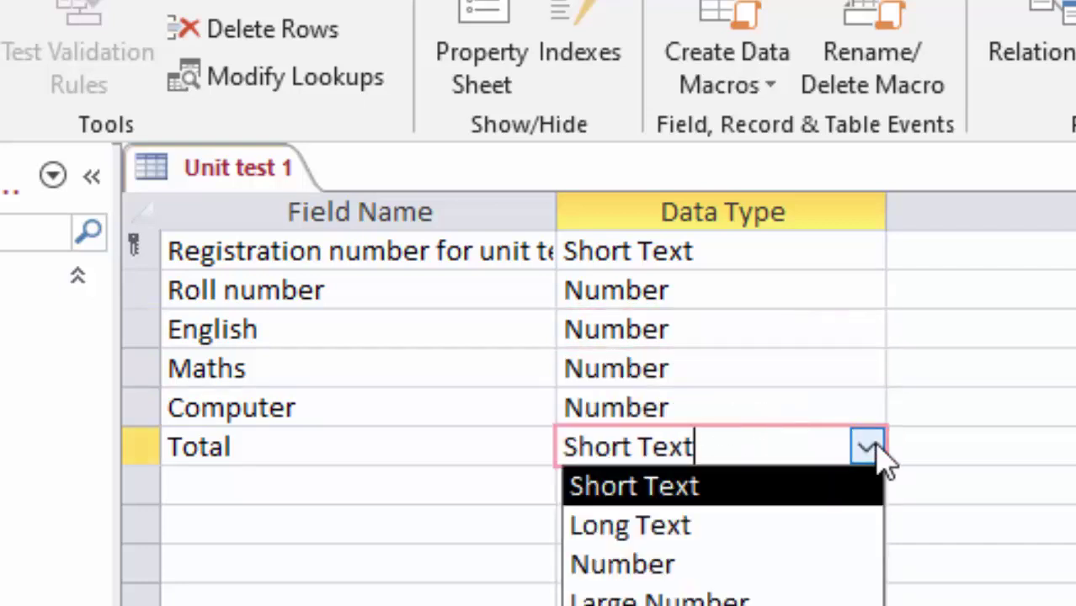
{"action": "left_click", "coordinate": [725, 564]}
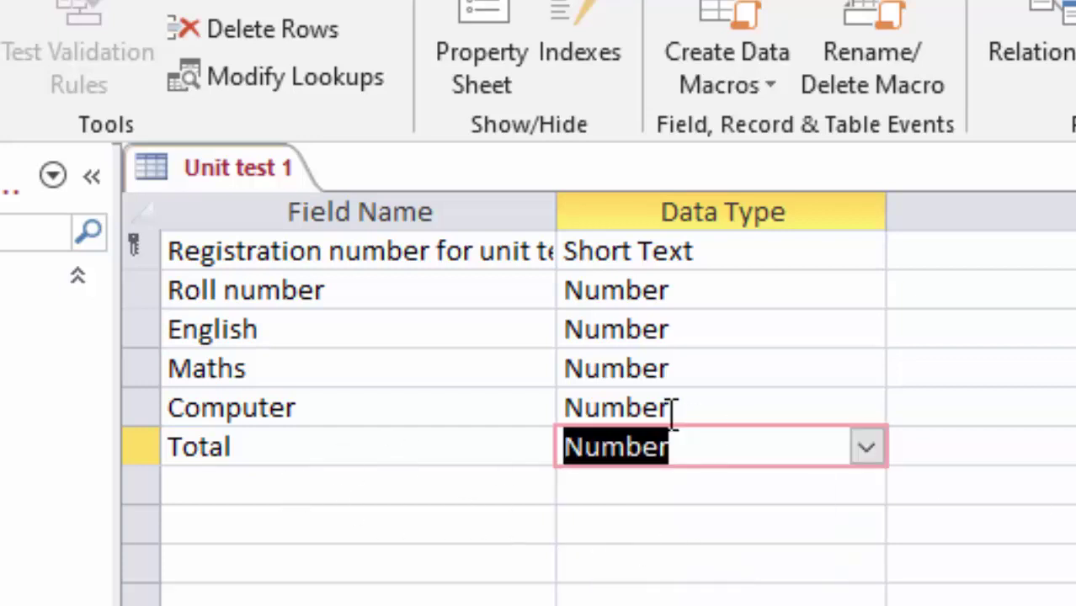
{"action": "left_click", "coordinate": [866, 451]}
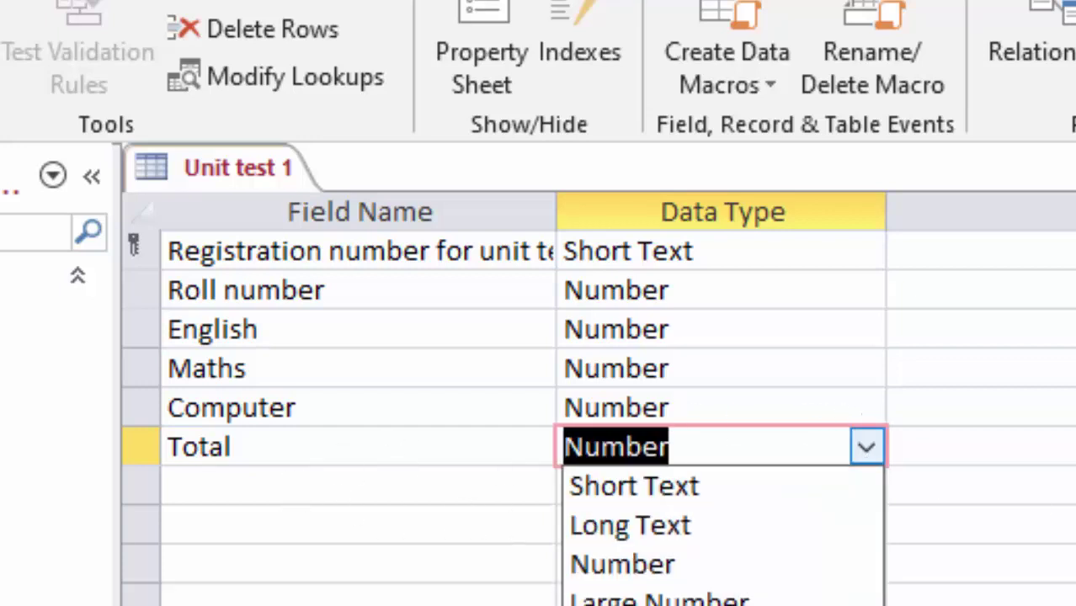
{"action": "key", "text": "Escape"}
{"action": "type", "text": "c"}
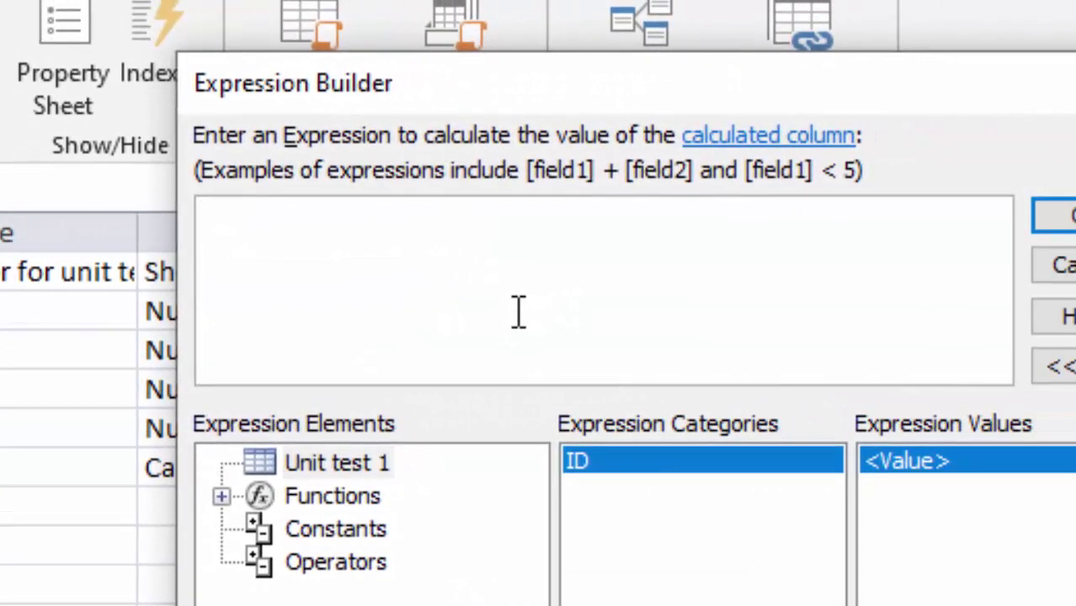
{"action": "type", "text": "[E"}
{"action": "type", "text": "ngli"}
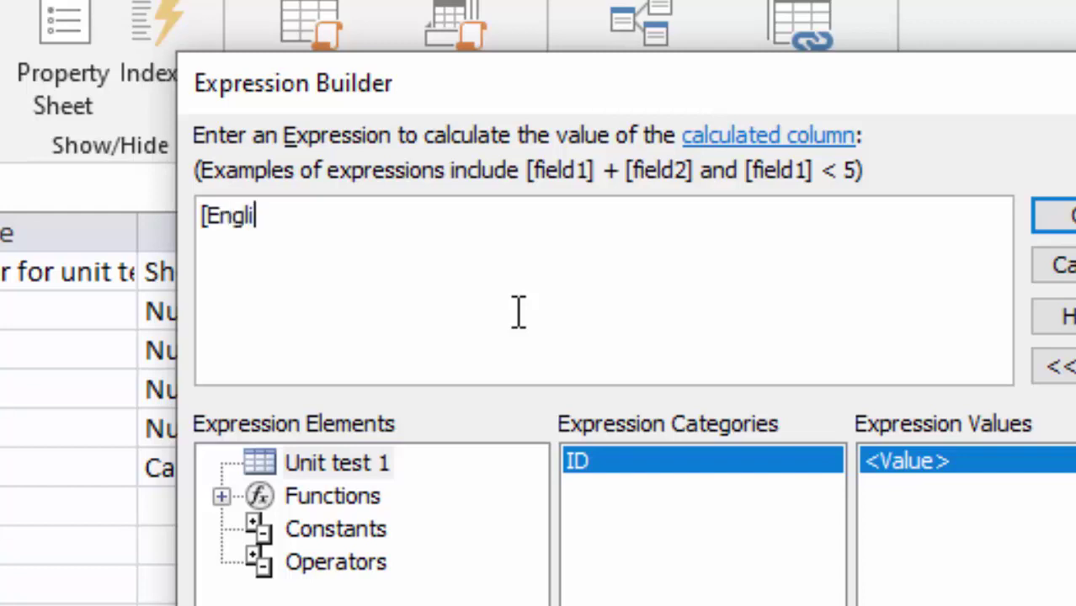
{"action": "type", "text": "sh"}
{"action": "type", "text": "]"}
{"action": "type", "text": "]"}
{"action": "type", "text": " +["}
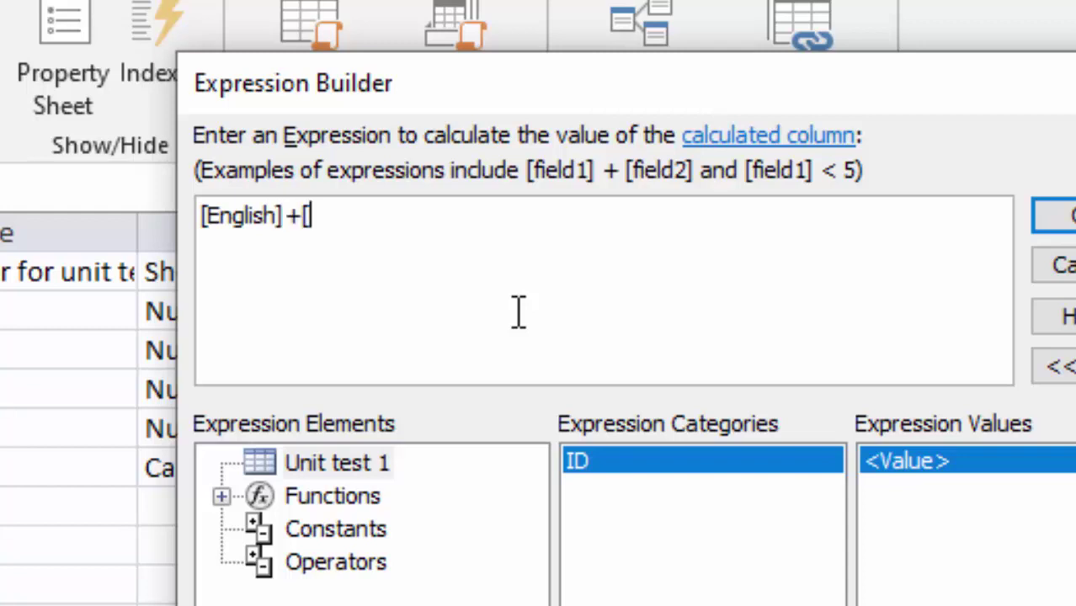
{"action": "type", "text": "Maath"}
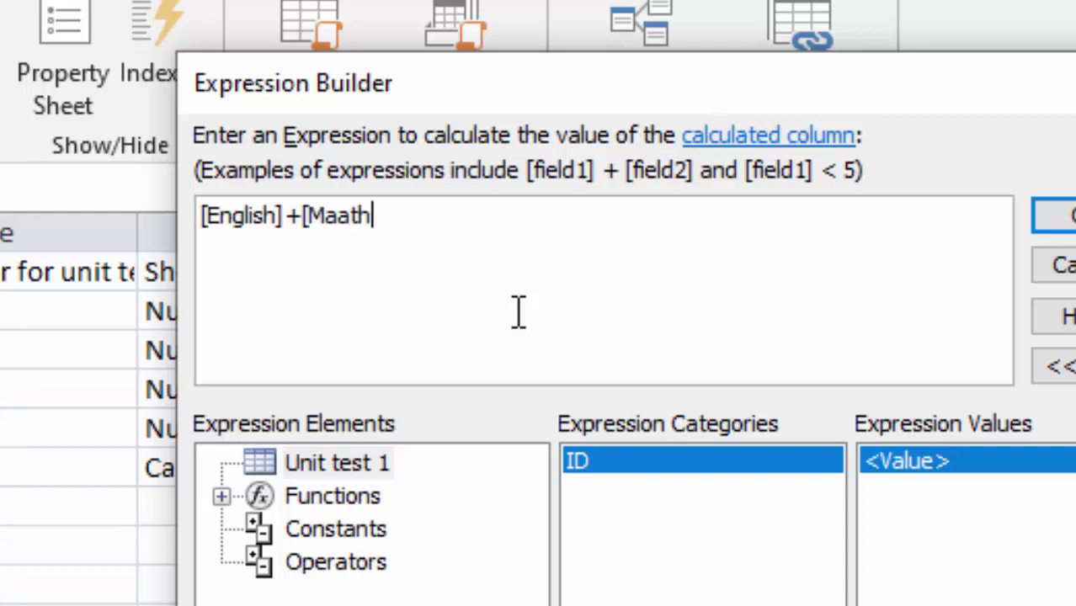
{"action": "type", "text": "s"}
{"action": "type", "text": " +"}
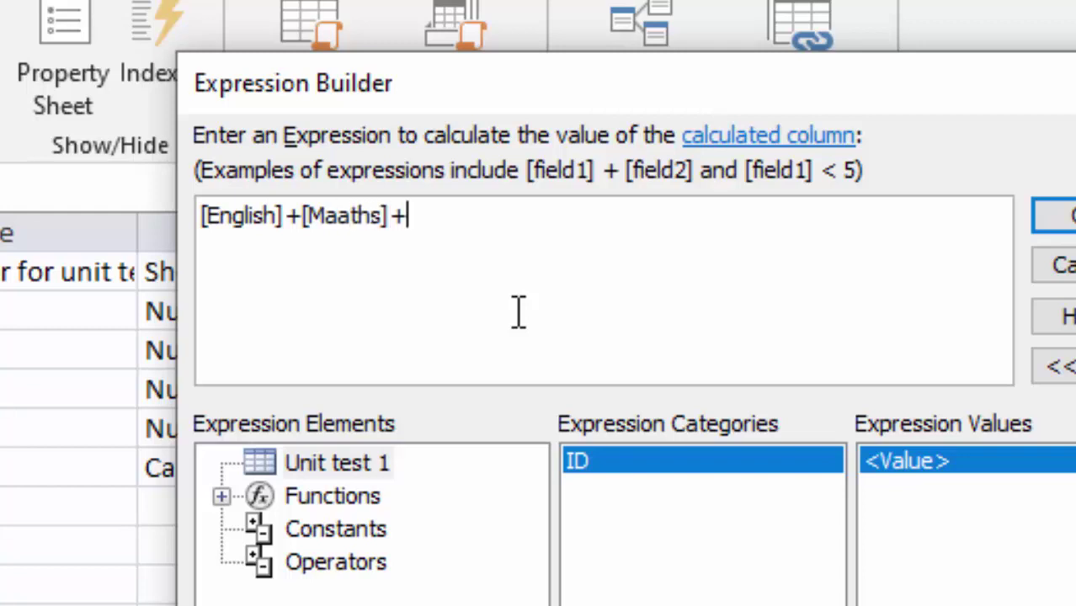
{"action": "type", "text": "["}
{"action": "type", "text": "C"}
{"action": "type", "text": "omput"}
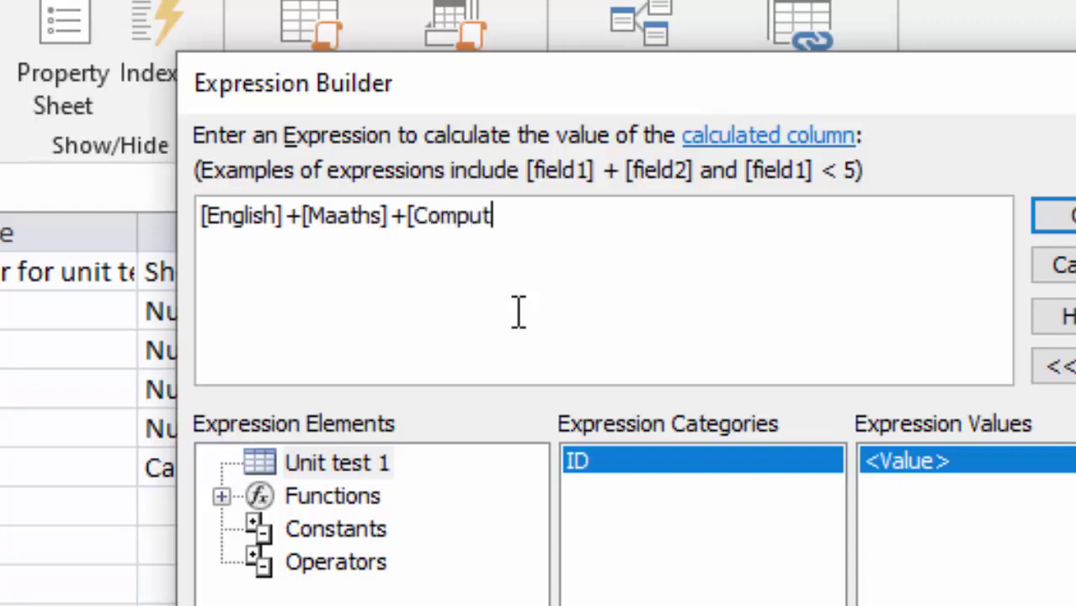
{"action": "type", "text": "er]"}
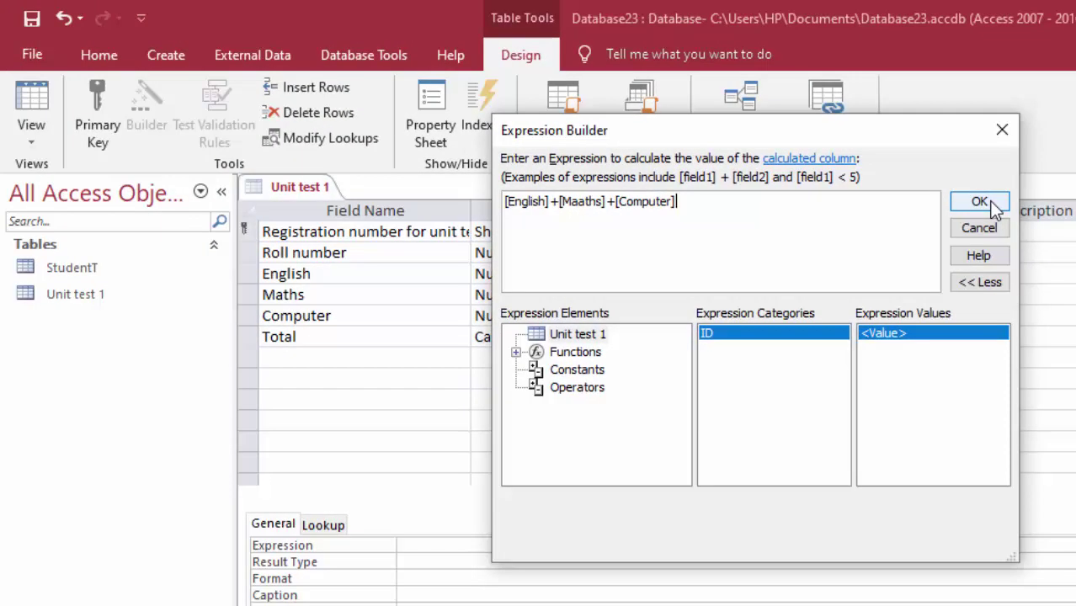
Step: Confirm Total's expression summing the English, Maths and Computer fields
{"action": "left_click", "coordinate": [990, 203]}
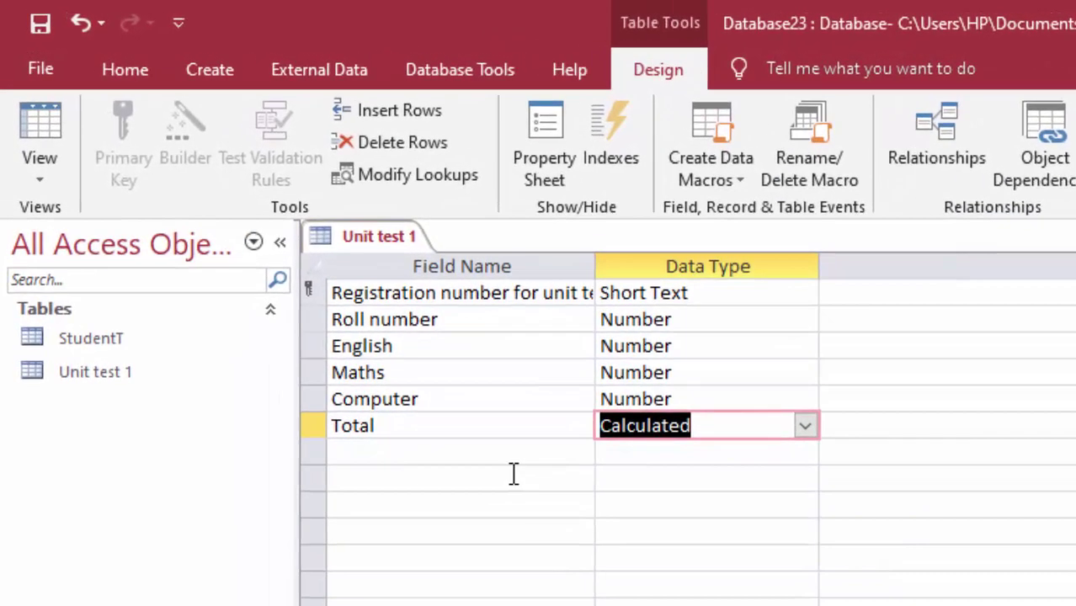
Step: Add an Average field, Calculated type, with the expression [Total]/3
{"action": "left_click", "coordinate": [421, 453]}
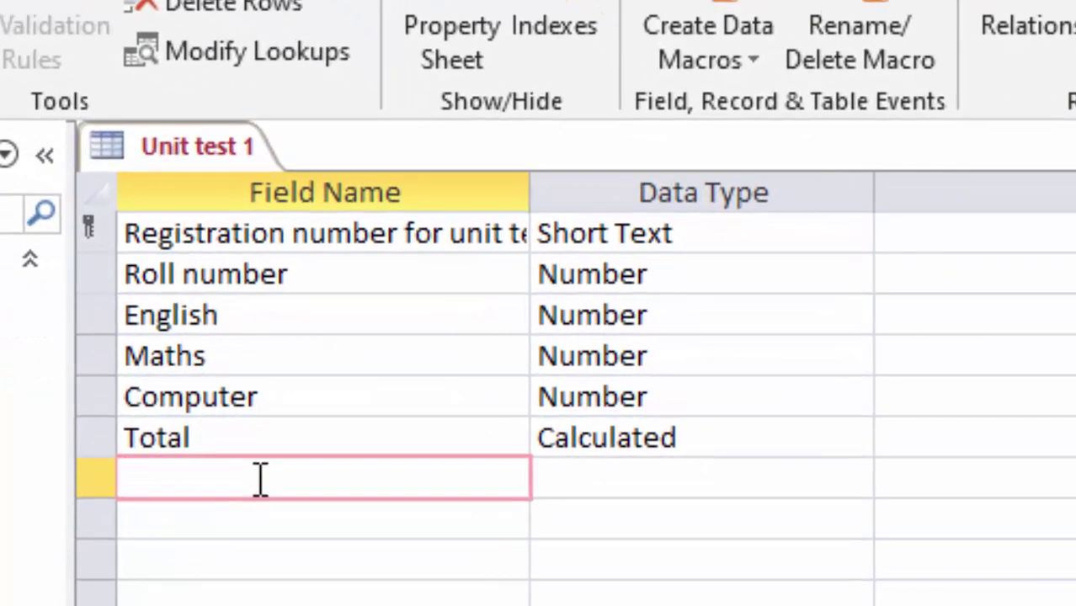
{"action": "type", "text": "Aver"}
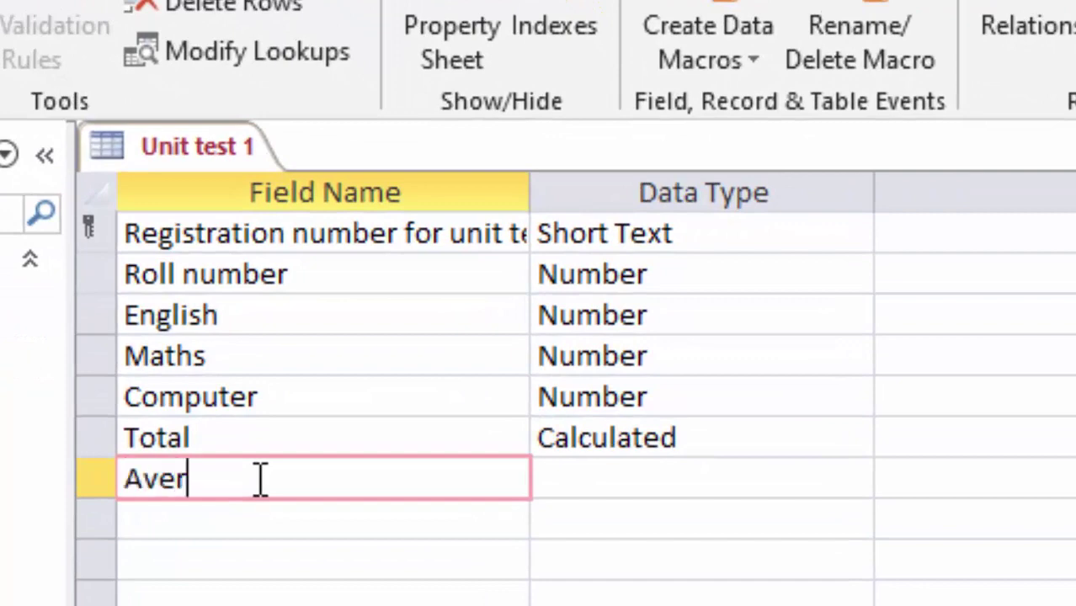
{"action": "type", "text": "age"}
{"action": "key", "text": "Tab"}
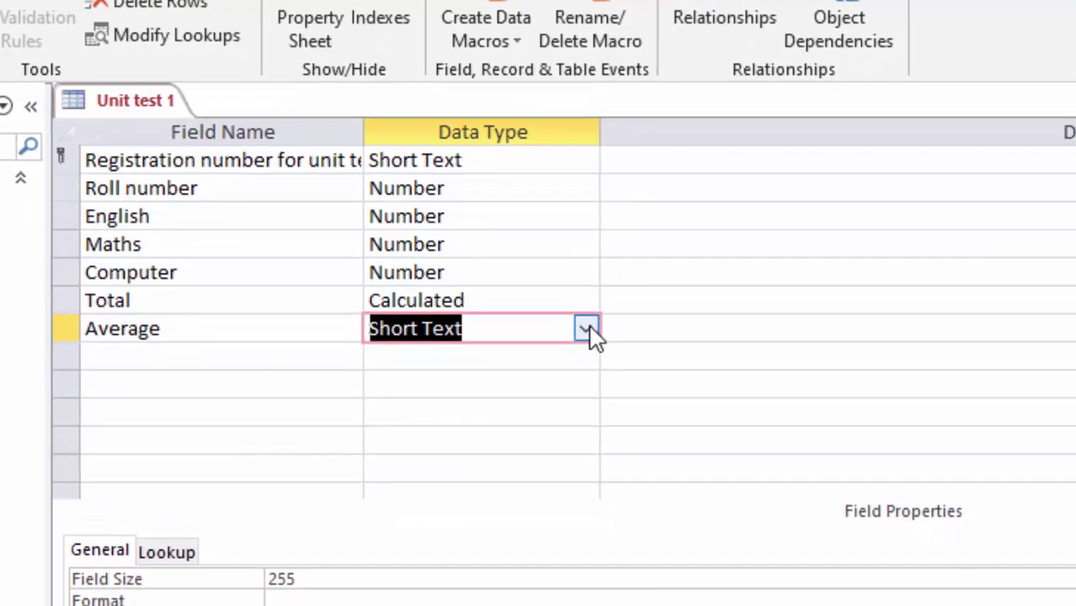
{"action": "left_click", "coordinate": [773, 434]}
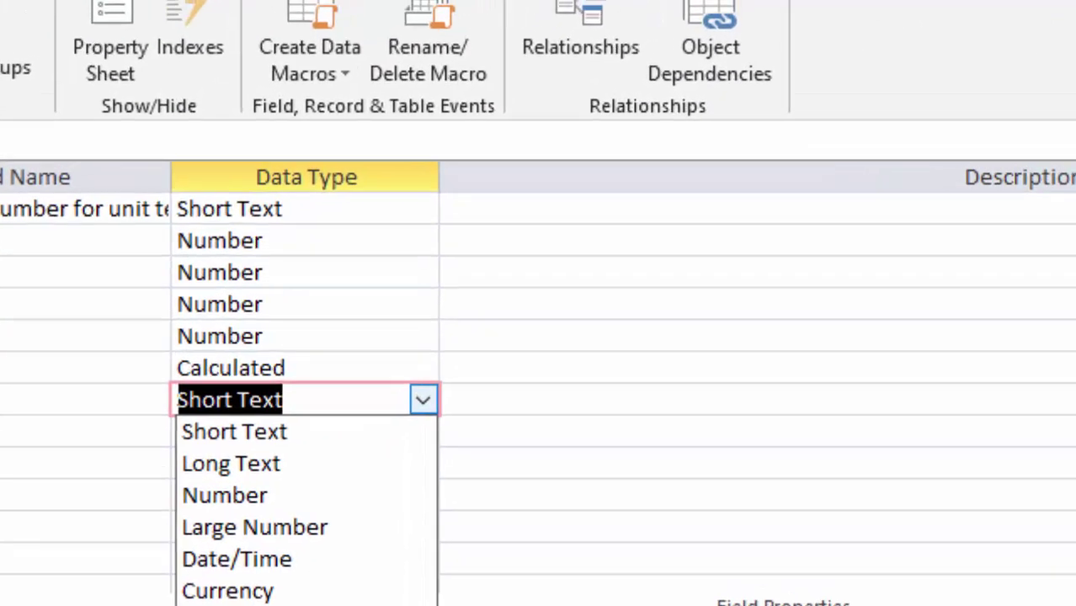
{"action": "left_click", "coordinate": [393, 573]}
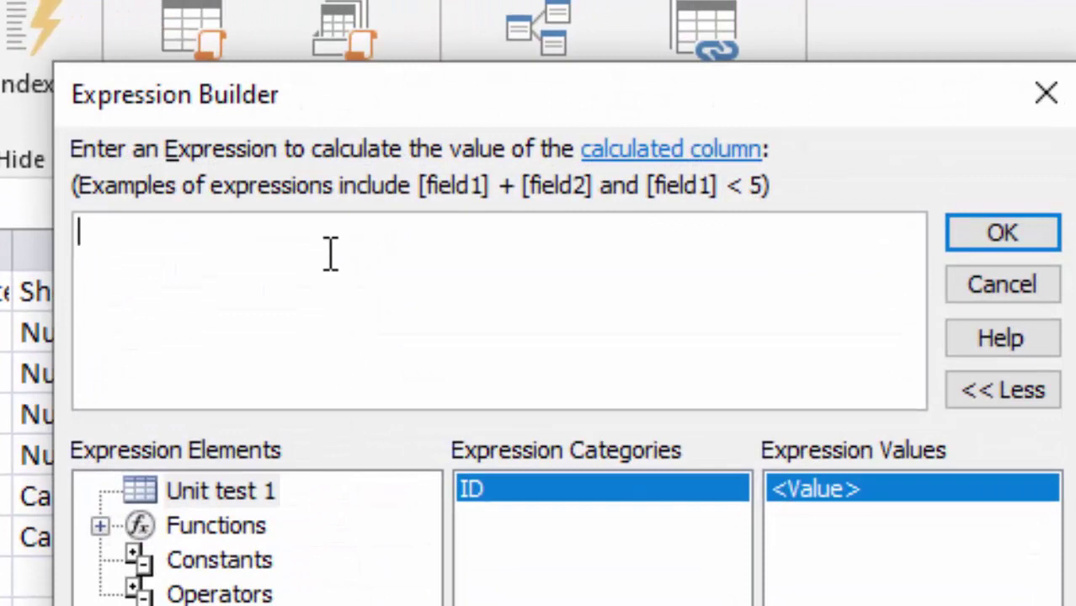
{"action": "type", "text": "[T"}
{"action": "type", "text": "otal]/"}
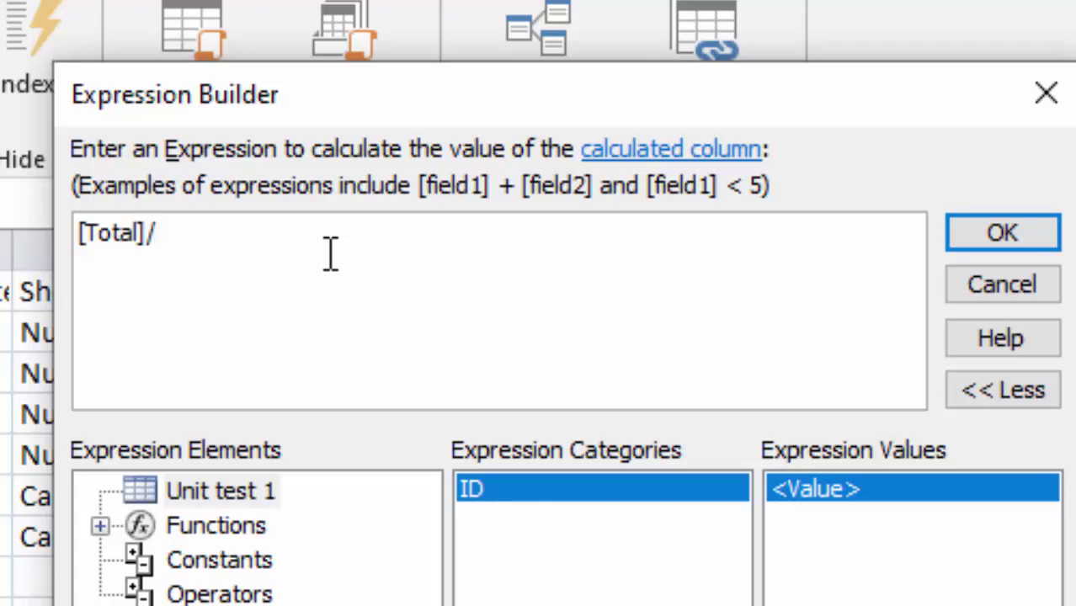
{"action": "type", "text": "3"}
{"action": "left_click", "coordinate": [1003, 240]}
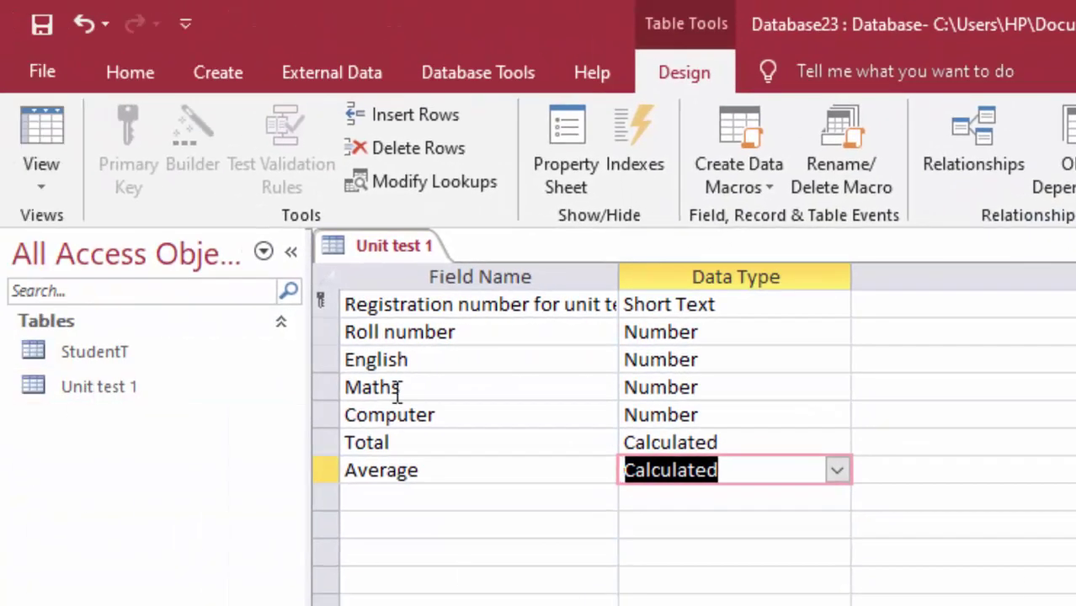
Step: Save Unit test 1, open Datasheet View, and widen the Registration number column to its full heading
{"action": "left_click", "coordinate": [43, 139]}
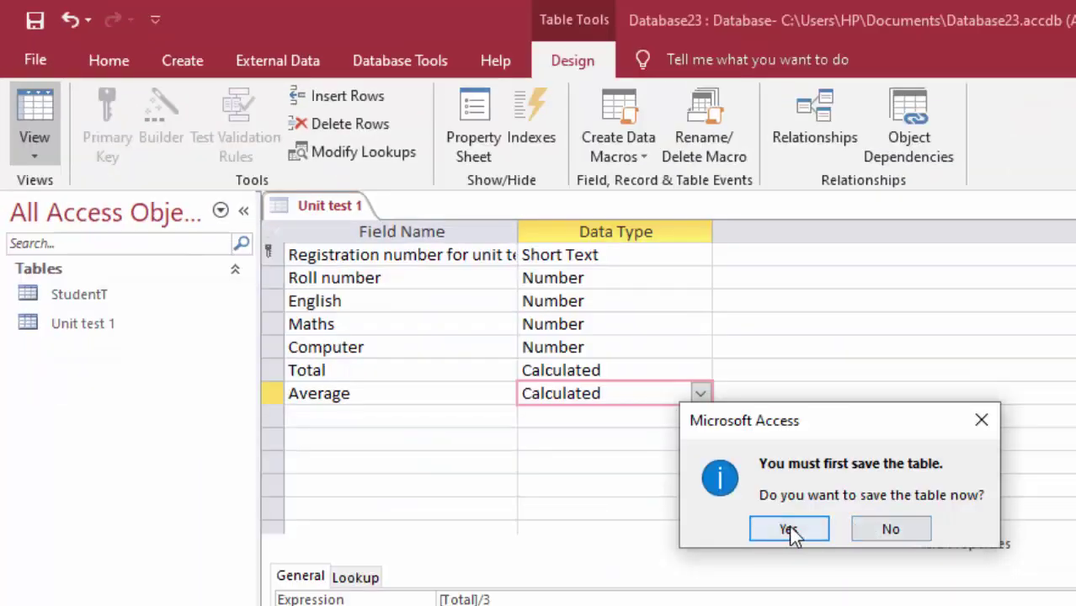
{"action": "left_click", "coordinate": [786, 528]}
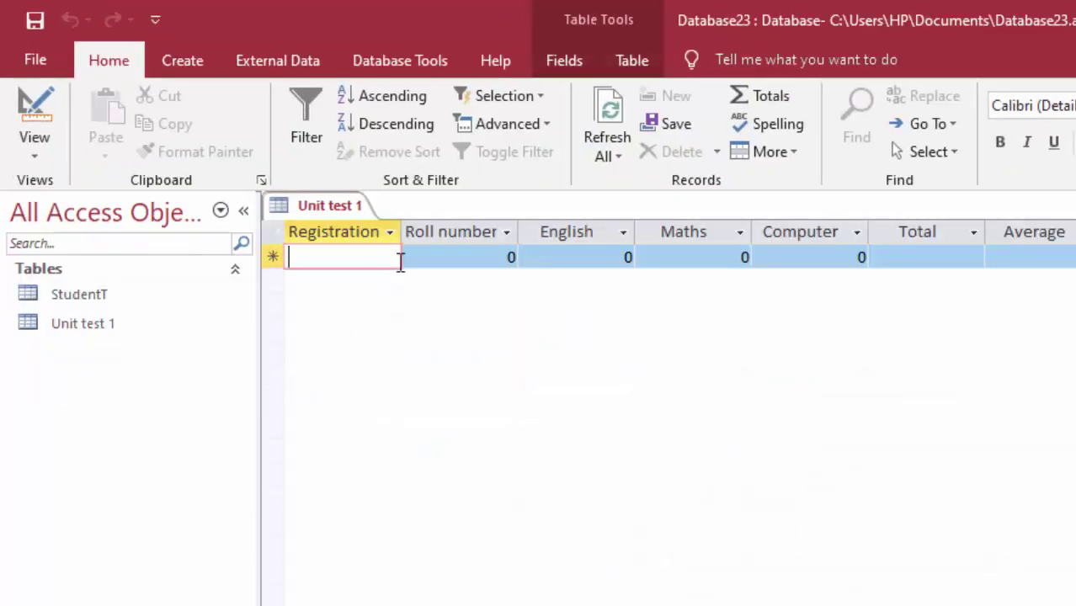
{"action": "left_click_drag", "start_coordinate": [402, 245], "coordinate": [450, 274]}
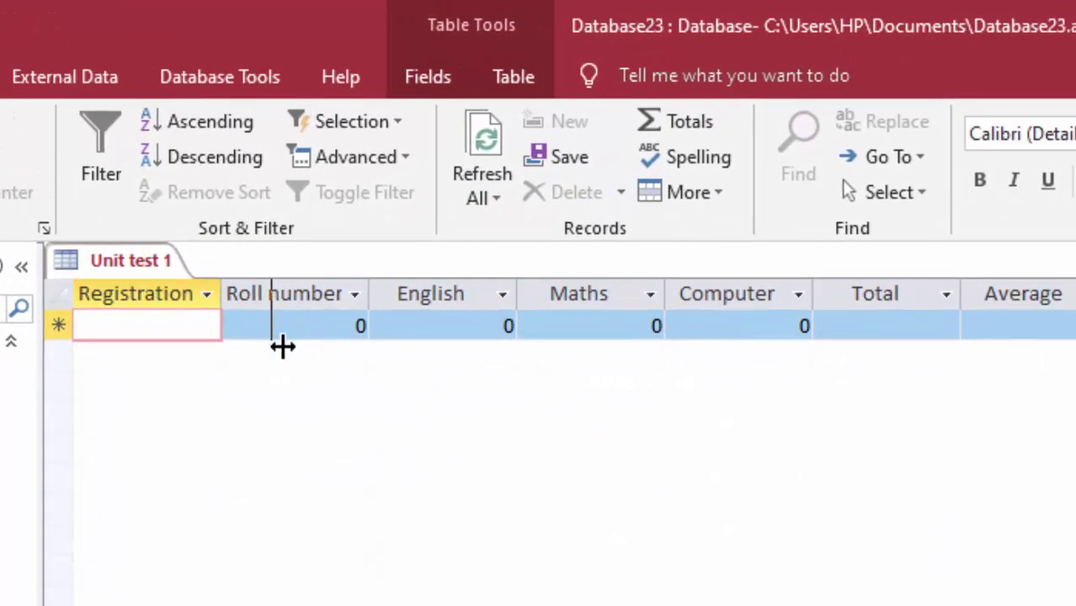
{"action": "left_click_drag", "start_coordinate": [283, 346], "coordinate": [298, 375]}
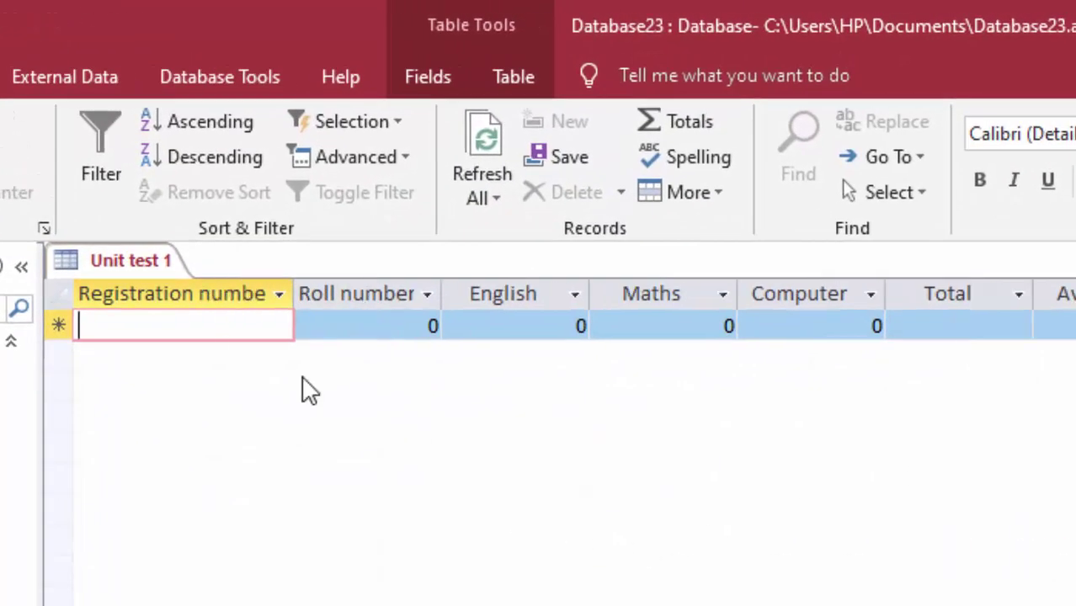
{"action": "left_click_drag", "start_coordinate": [300, 293], "coordinate": [344, 371]}
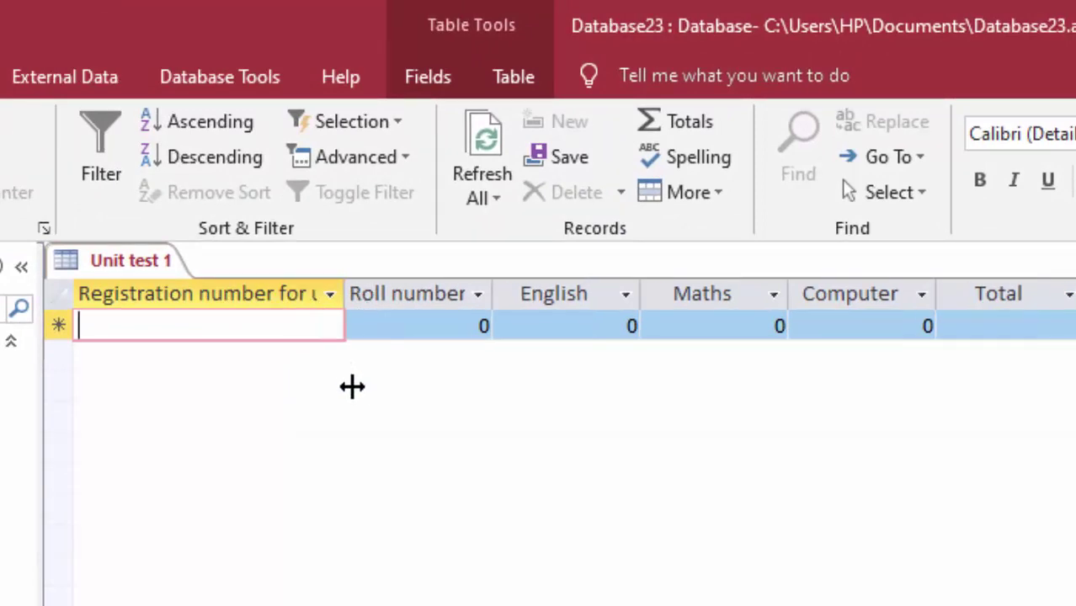
{"action": "left_click_drag", "start_coordinate": [351, 306], "coordinate": [458, 421]}
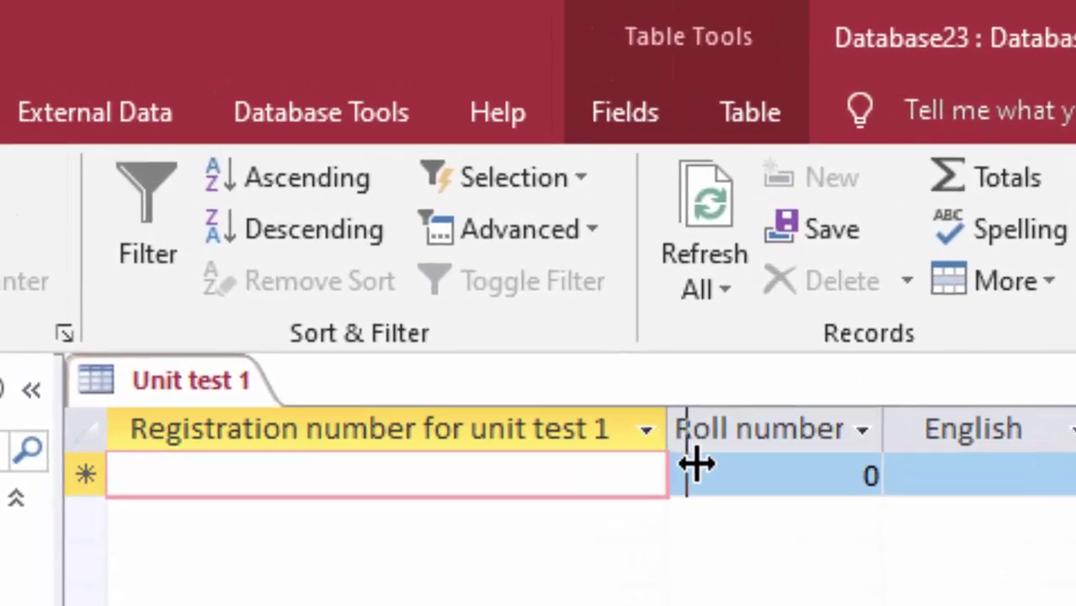
{"action": "left_click_drag", "start_coordinate": [694, 464], "coordinate": [704, 465]}
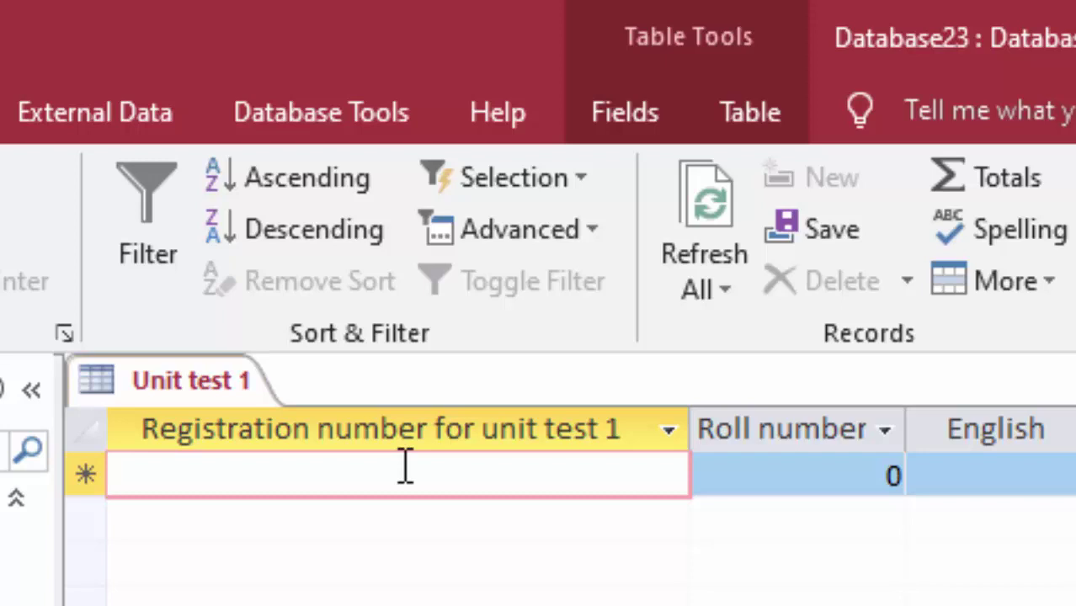
Step: Enter record U1001 with roll number 1 and marks 45, 67 and 78, and widen the Average column
{"action": "type", "text": "U1"}
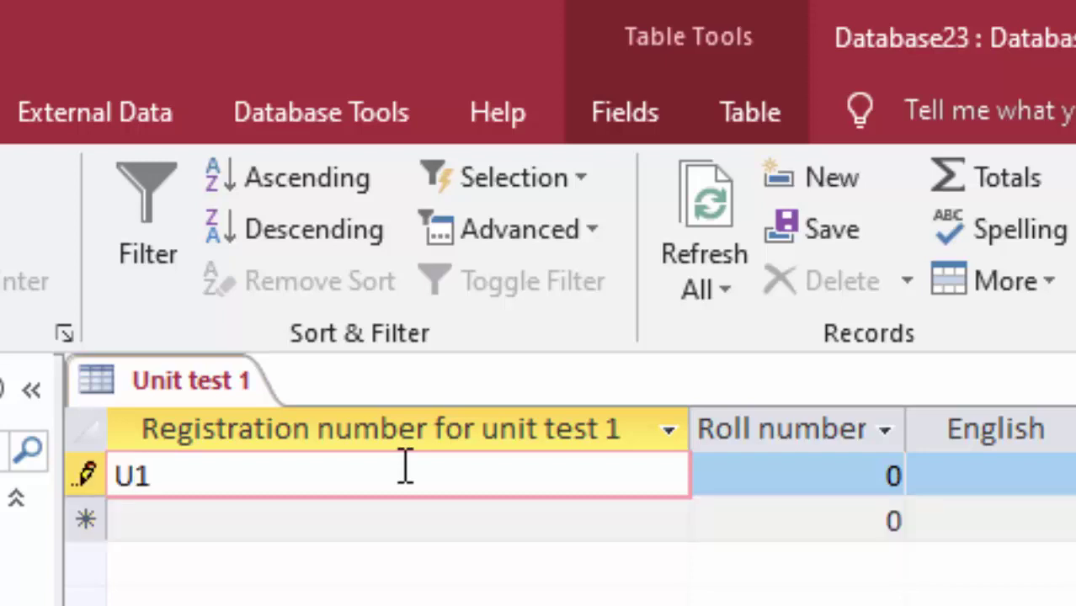
{"action": "type", "text": "001"}
{"action": "key", "text": "Tab"}
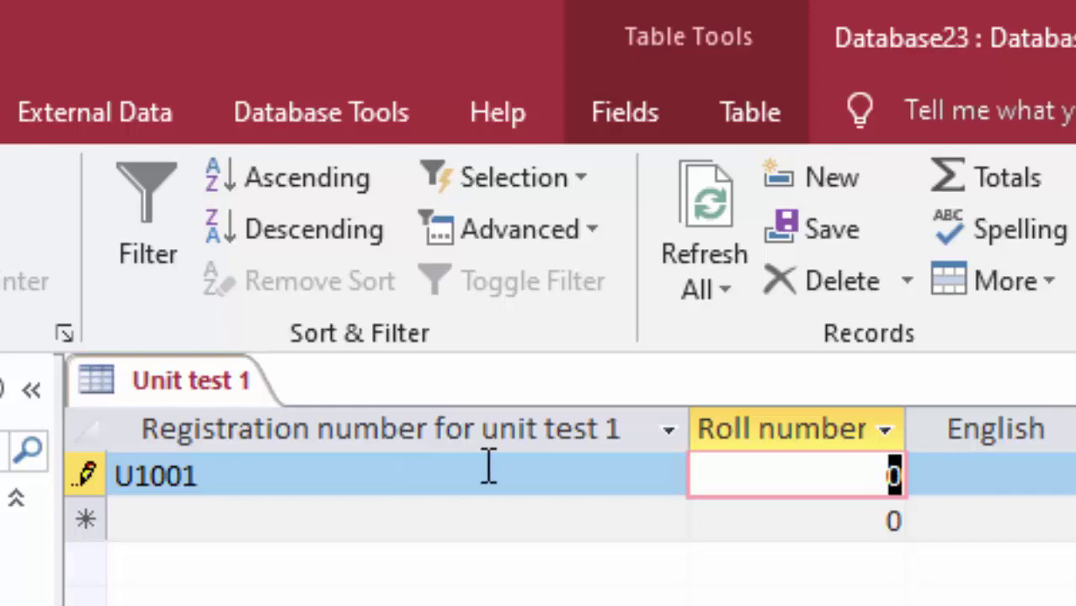
{"action": "key", "text": "BackSpace"}
{"action": "type", "text": "1"}
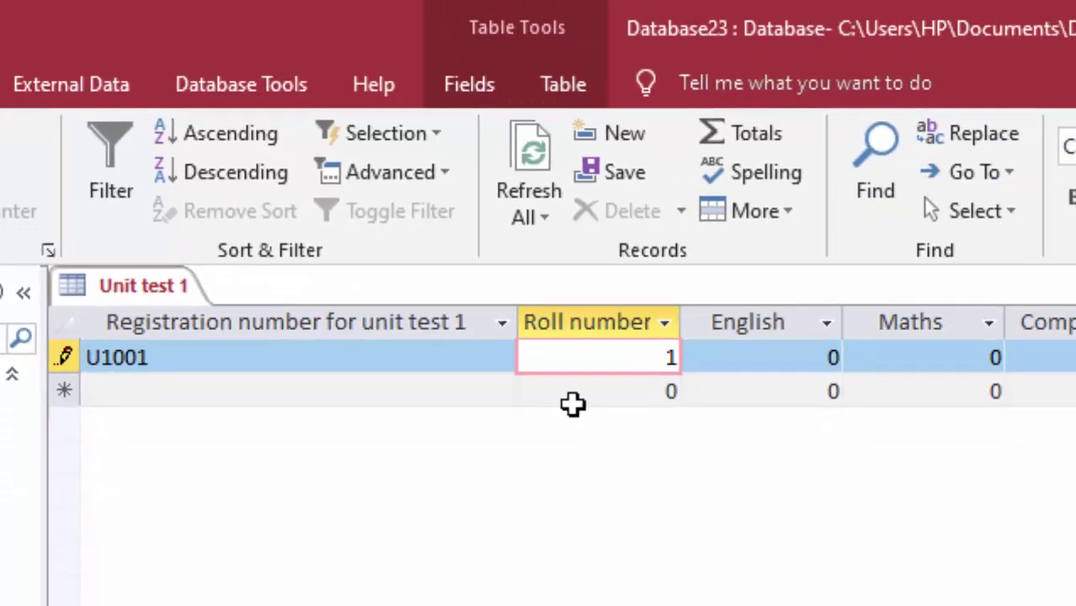
{"action": "key", "text": "Tab"}
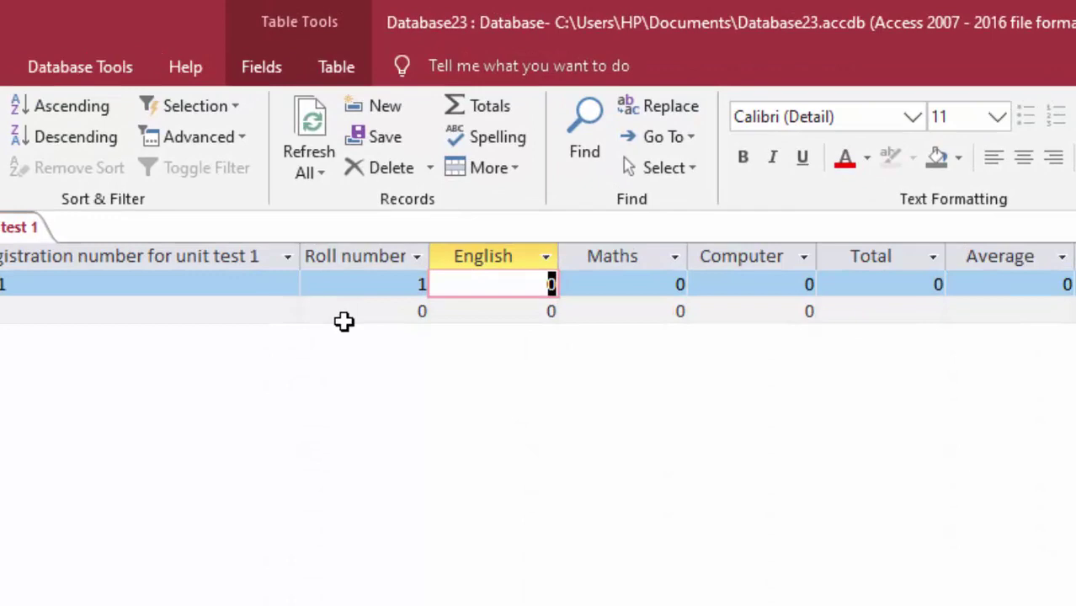
{"action": "type", "text": "4"}
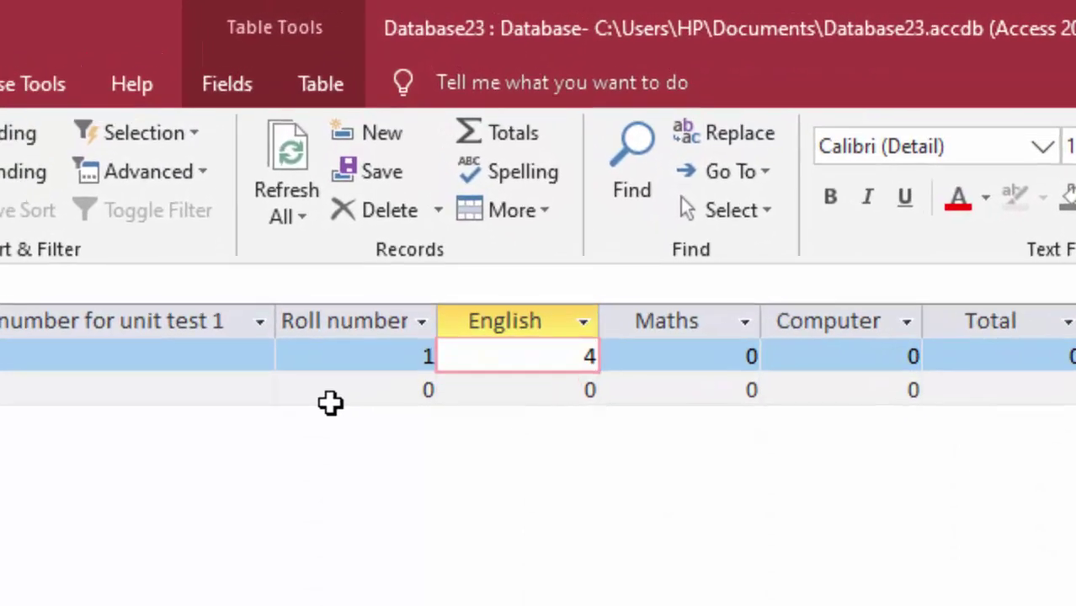
{"action": "type", "text": "5"}
{"action": "key", "text": "Tab"}
{"action": "type", "text": "67"}
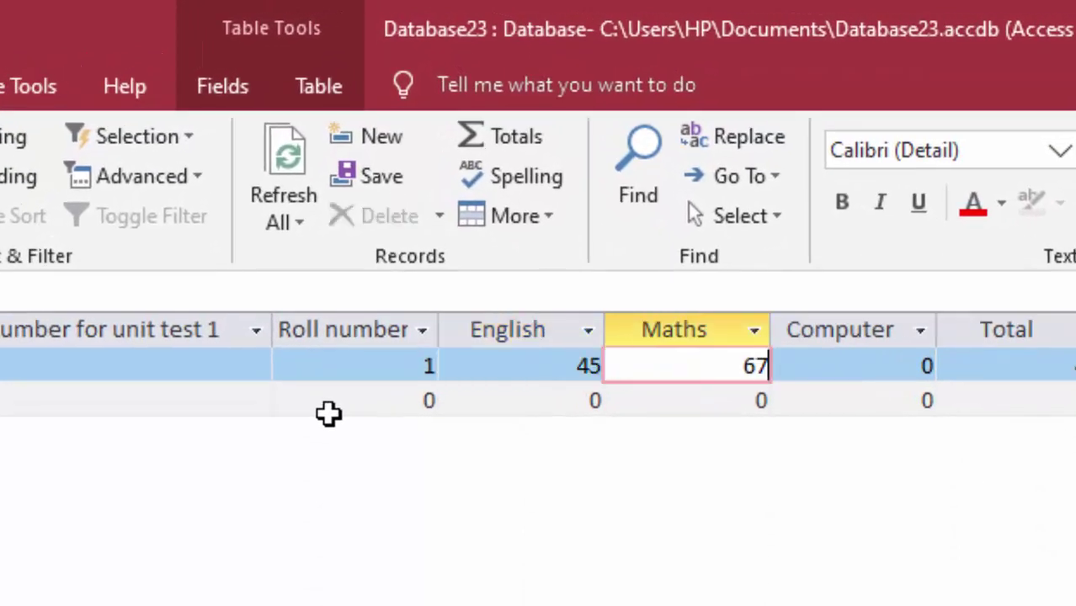
{"action": "key", "text": "Tab"}
{"action": "type", "text": "78"}
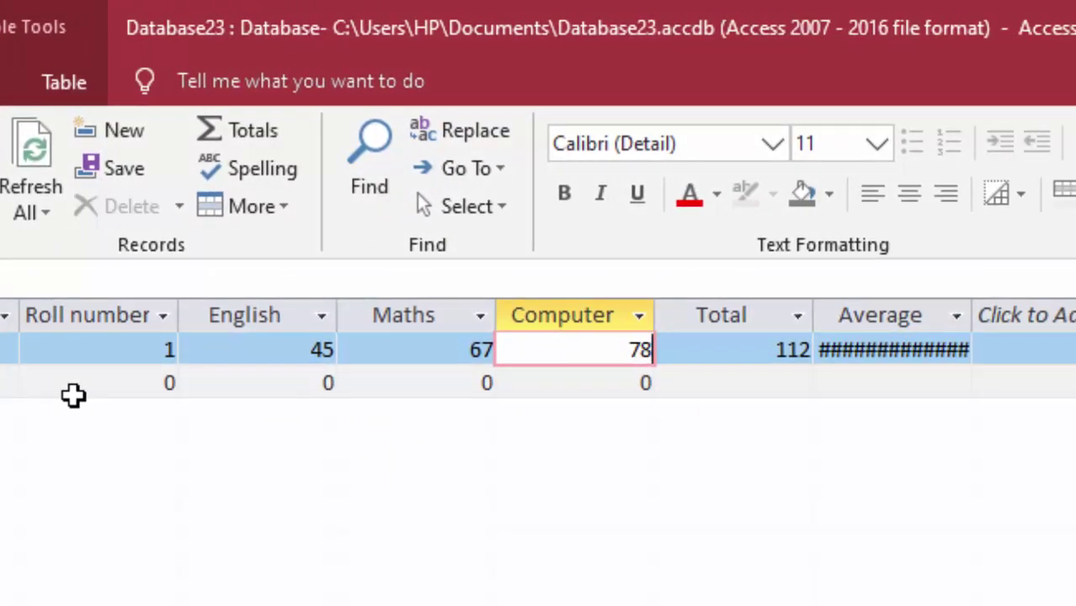
{"action": "key", "text": "Tab"}
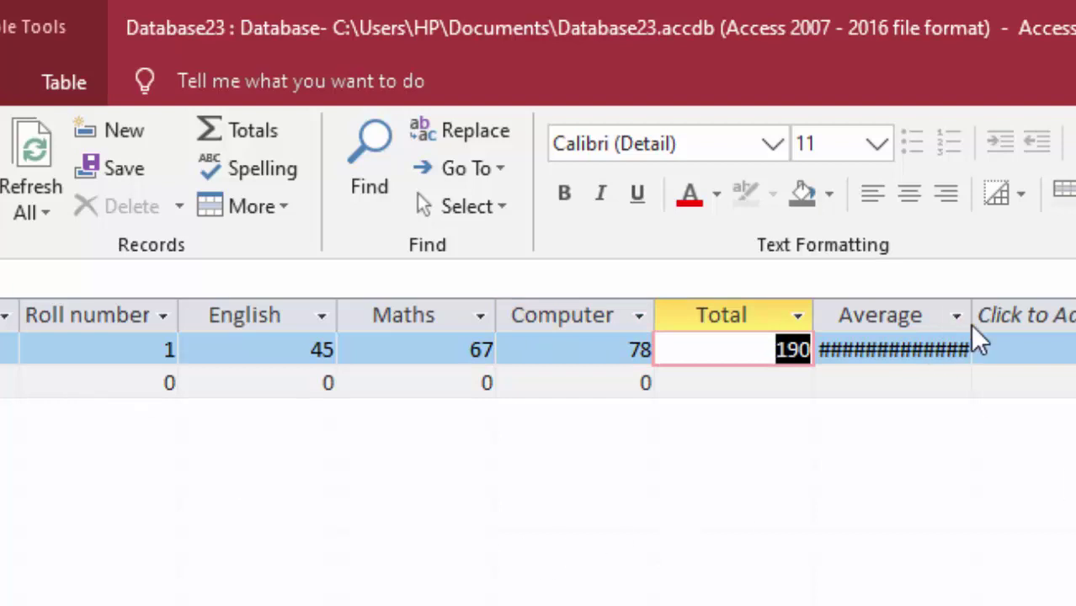
{"action": "left_click_drag", "start_coordinate": [974, 315], "coordinate": [1001, 325]}
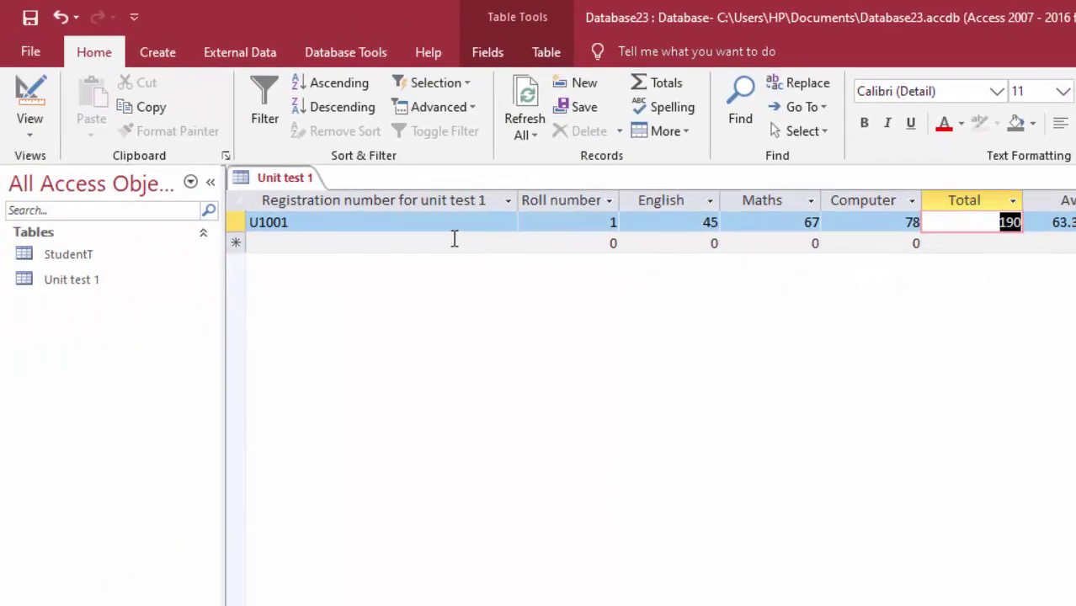
{"action": "left_click", "coordinate": [353, 436]}
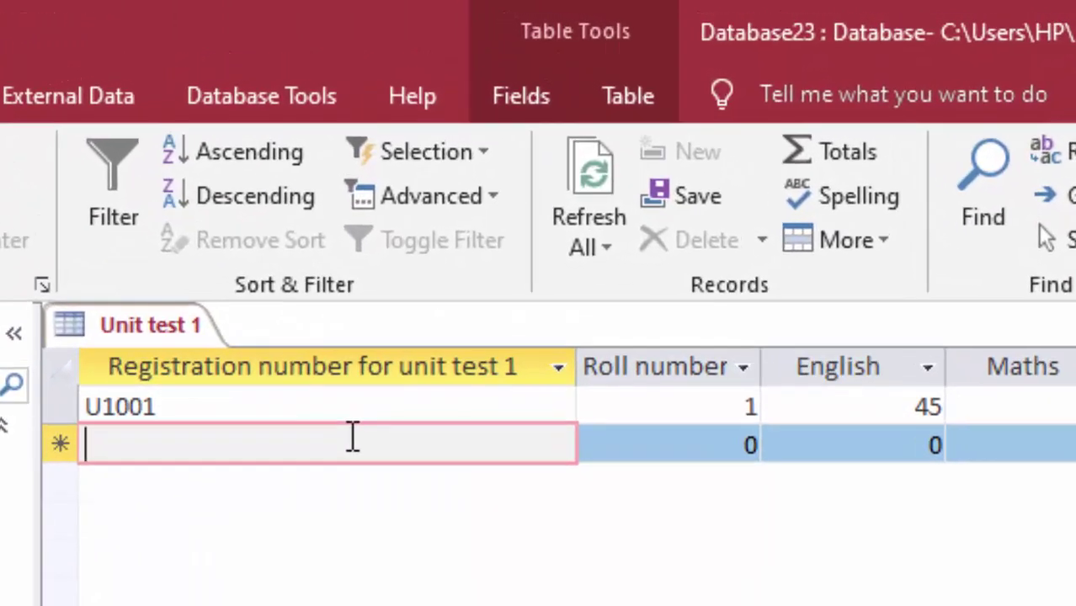
Step: Enter record U1002 with roll number 2 and marks 56, 57 and 88 (Total 201)
{"action": "type", "text": "U"}
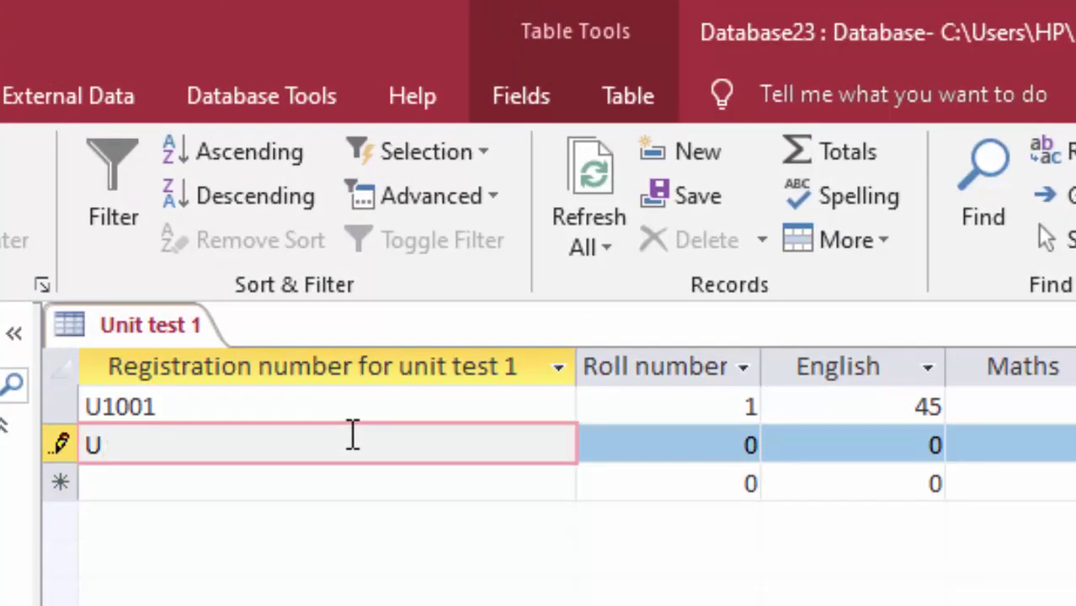
{"action": "type", "text": "100"}
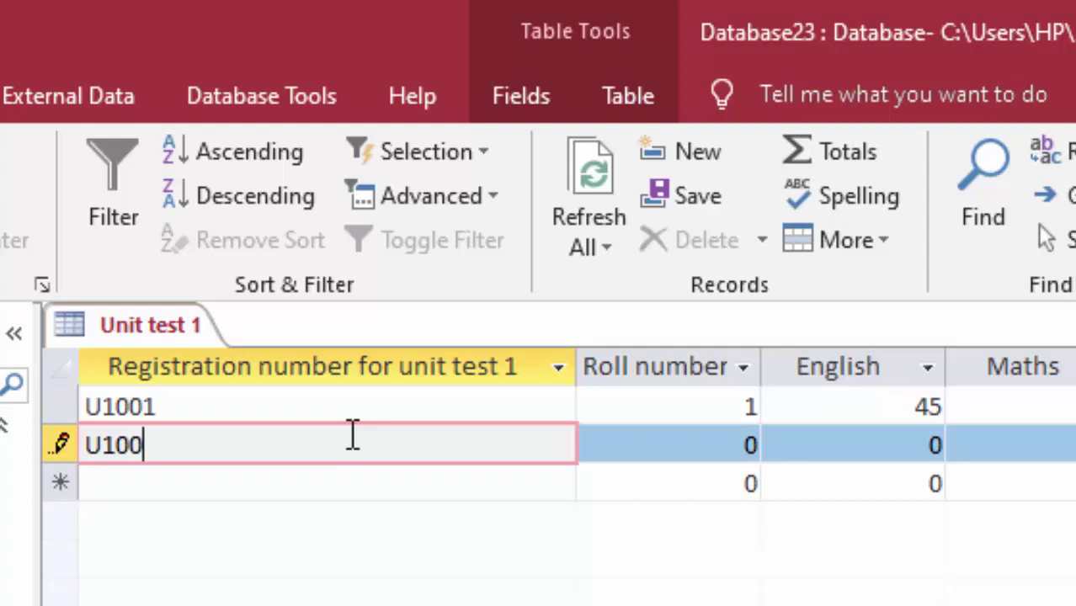
{"action": "type", "text": "2"}
{"action": "key", "text": "Tab"}
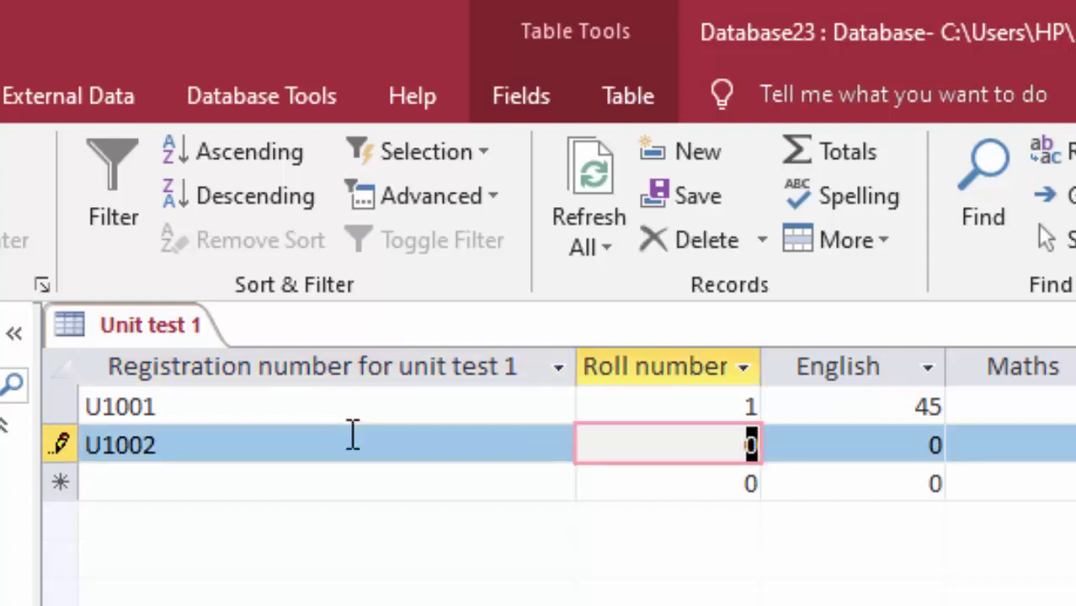
{"action": "type", "text": "2"}
{"action": "key", "text": "Tab"}
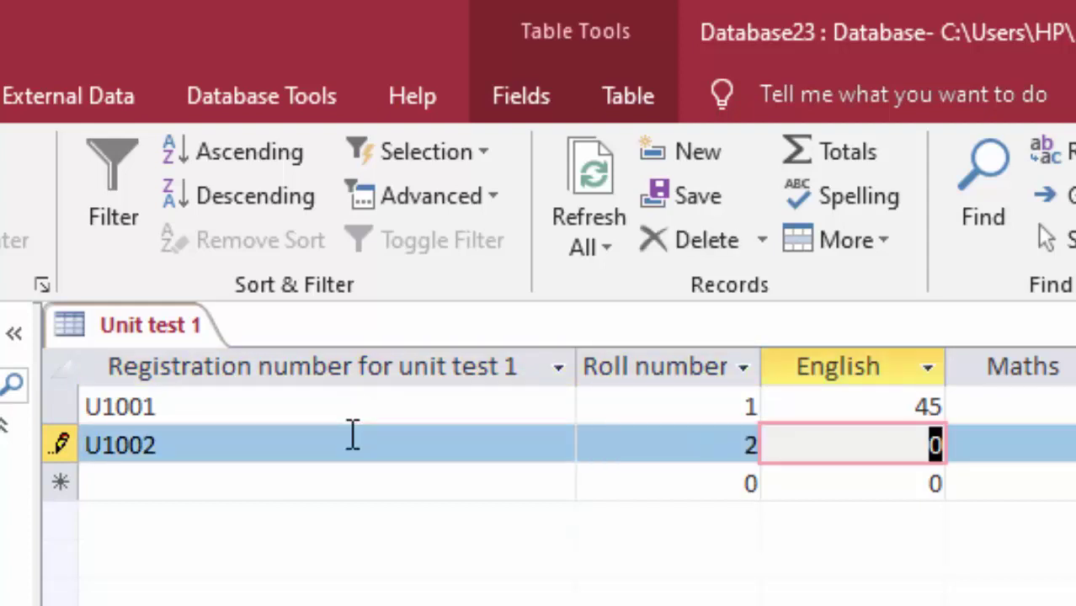
{"action": "type", "text": "56"}
{"action": "key", "text": "Tab"}
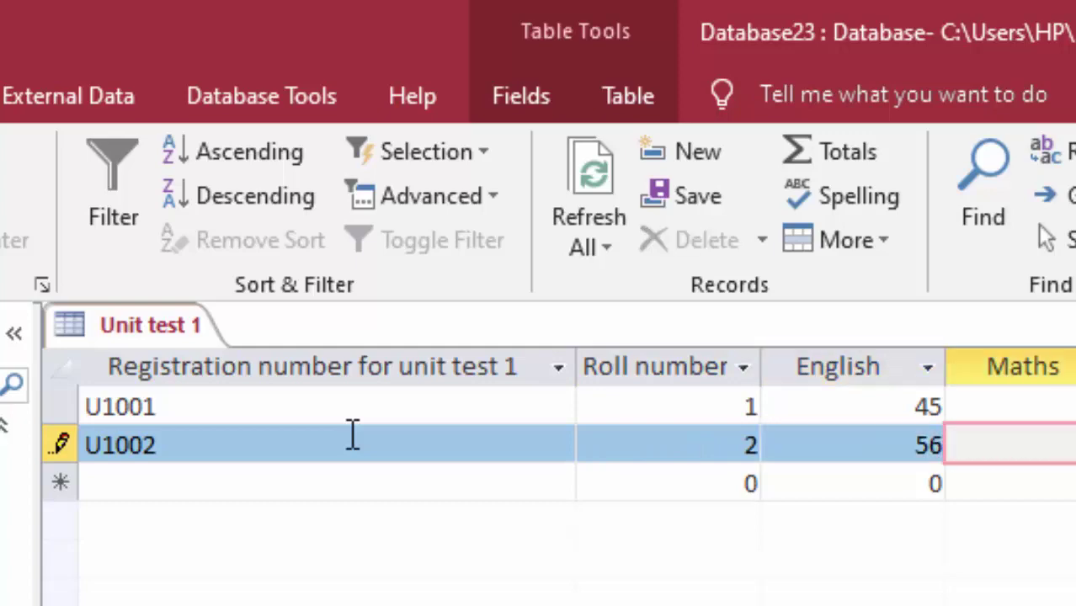
{"action": "type", "text": "57"}
{"action": "key", "text": "Tab"}
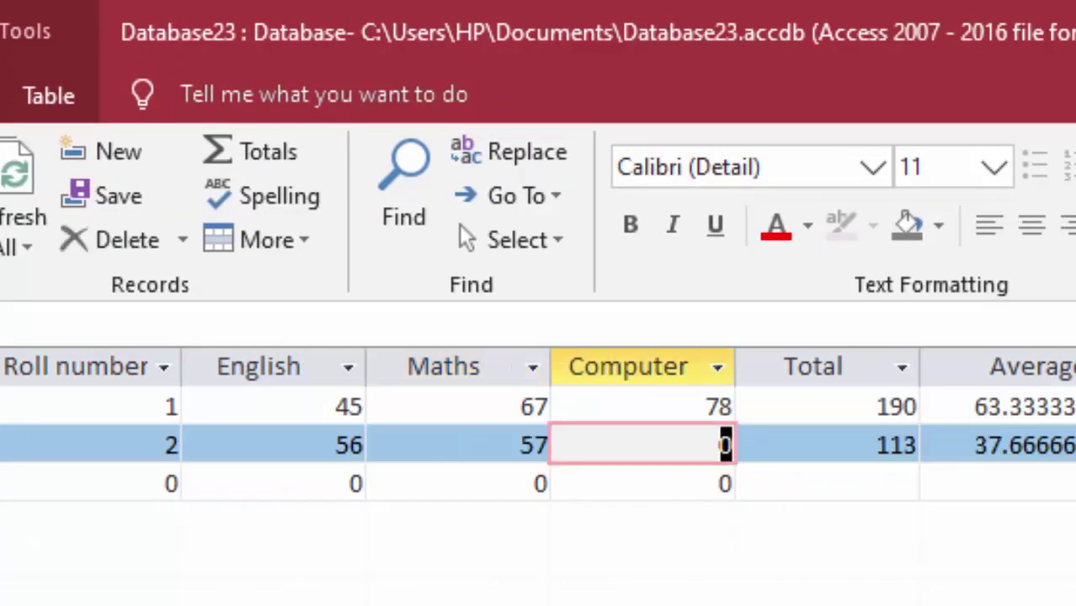
{"action": "type", "text": "88"}
{"action": "key", "text": "Tab"}
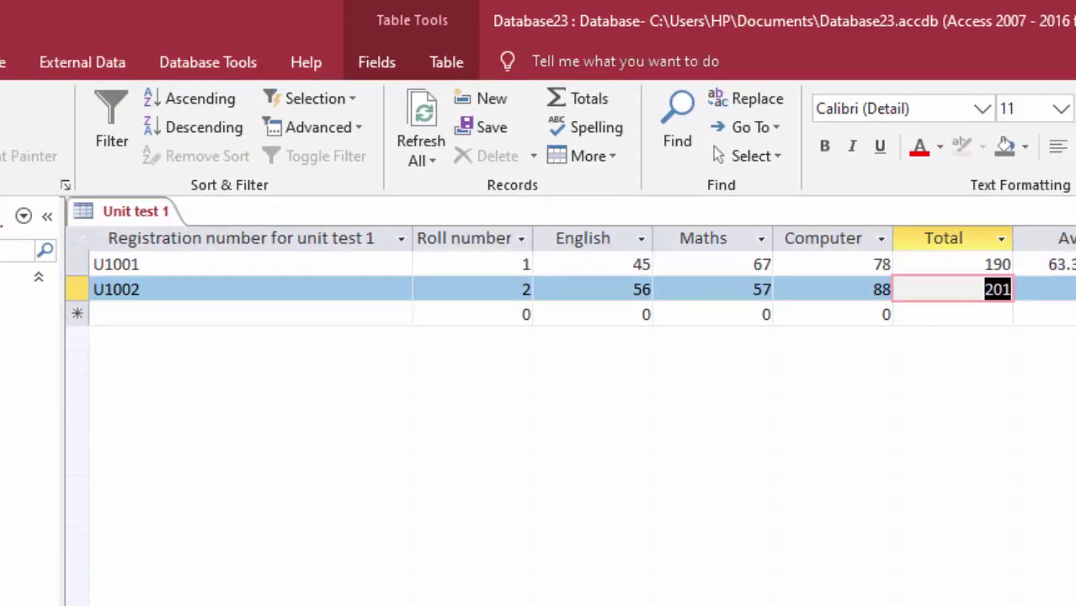
Step: Create a blank table and save it as 'Unit test 2'
{"action": "left_click", "coordinate": [2, 68]}
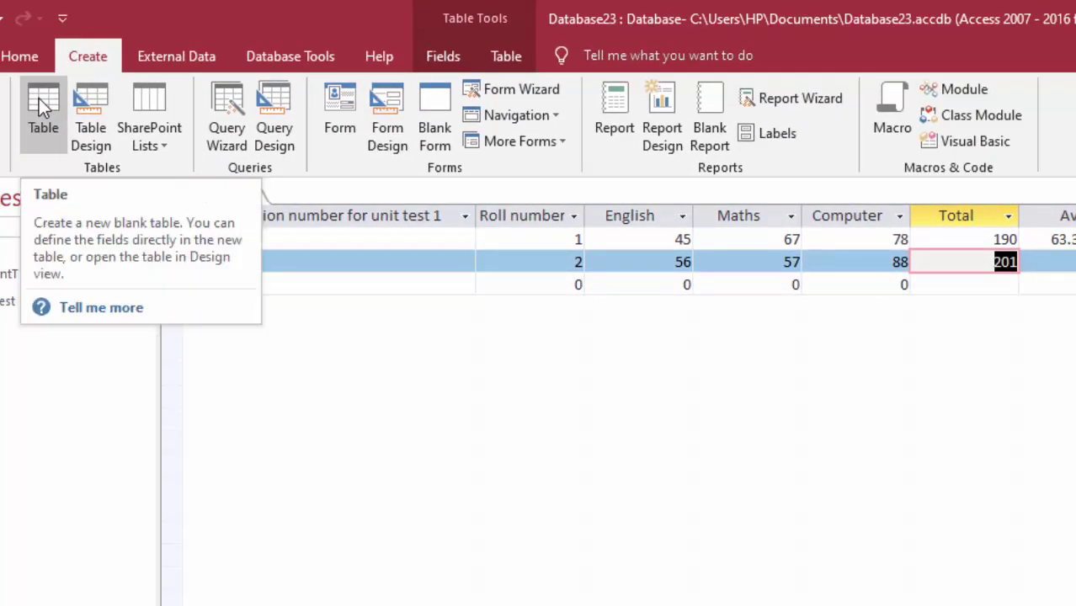
{"action": "left_click", "coordinate": [39, 99]}
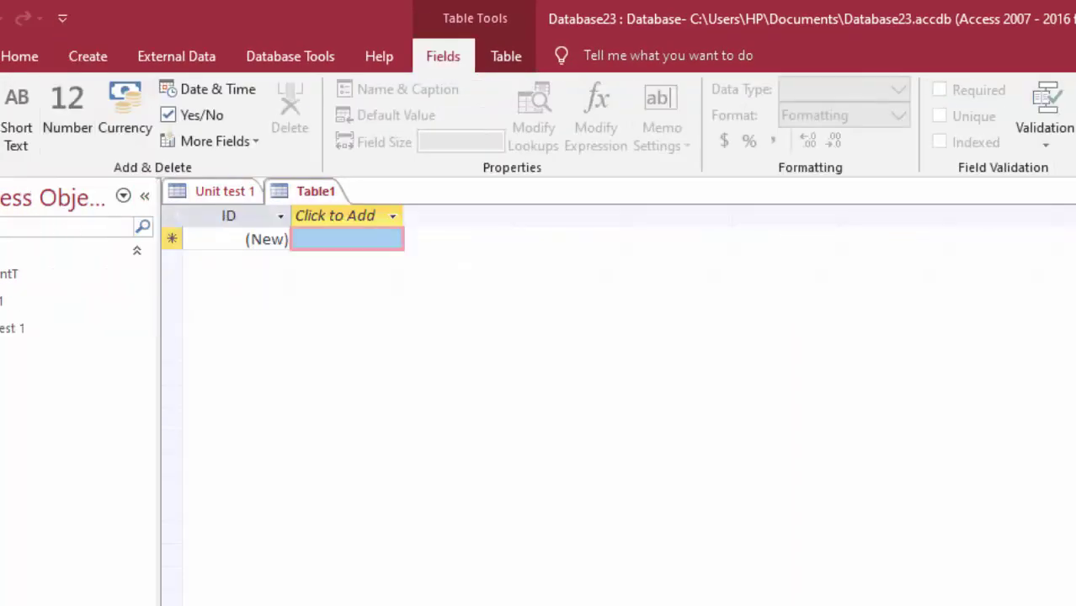
{"action": "key", "text": "ctrl+s"}
{"action": "key", "text": "BackSpace"}
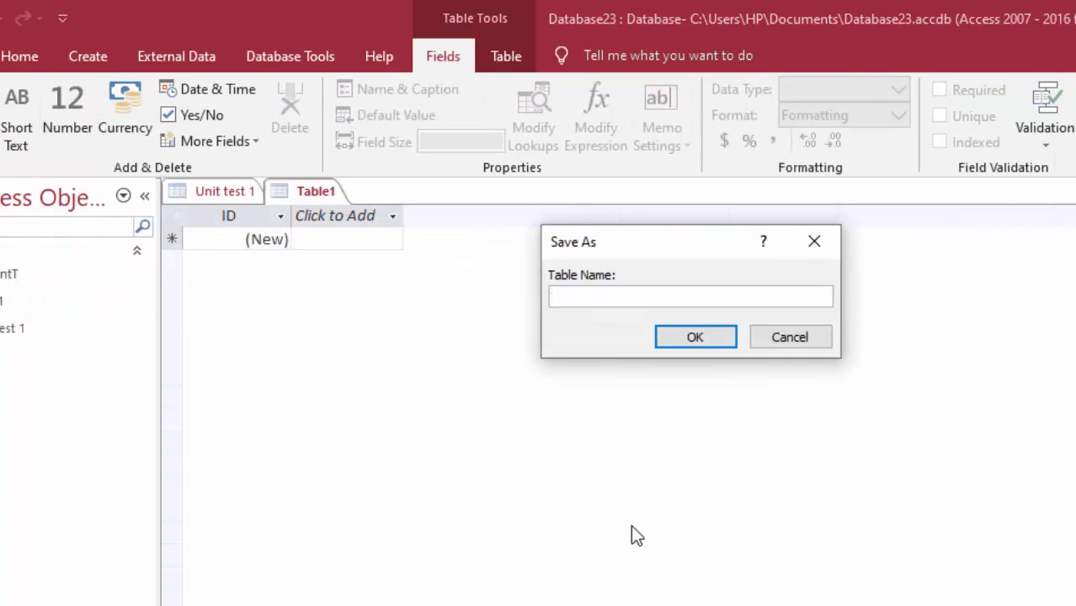
{"action": "type", "text": "Unit "}
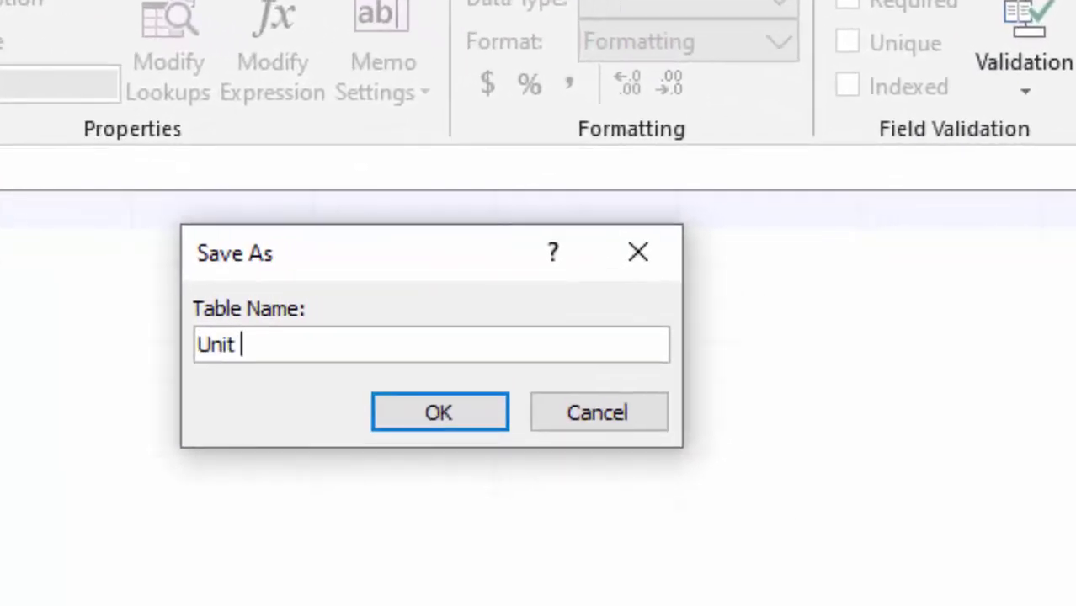
{"action": "type", "text": "test "}
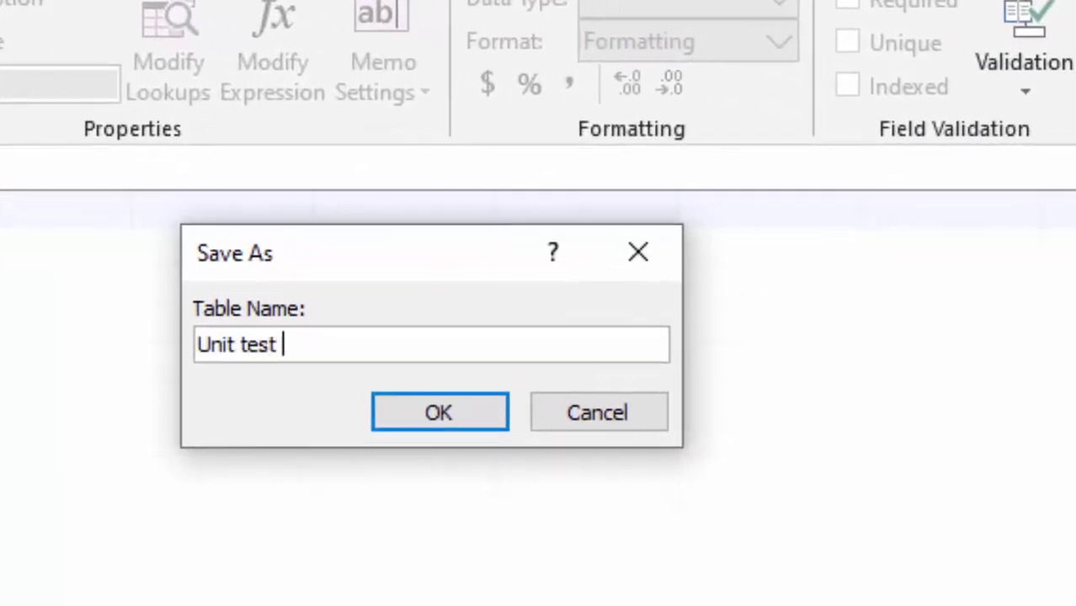
{"action": "type", "text": "2"}
{"action": "key", "text": "Return"}
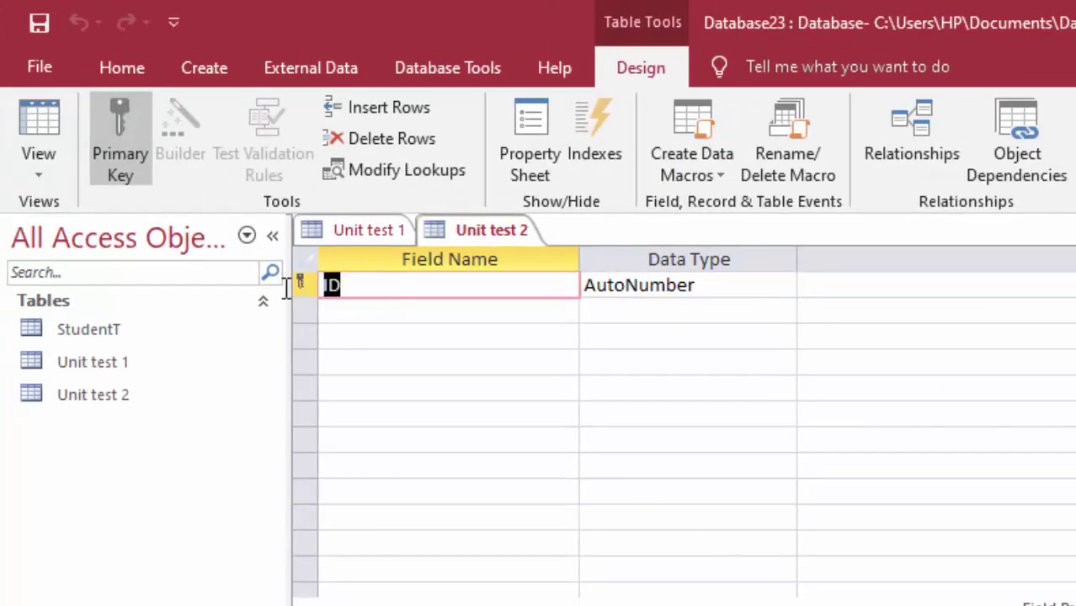
Step: Replace the ID field name with 'Registration number for unit test 2' and make it Short Text
{"action": "key", "text": "Delete"}
{"action": "type", "text": "R"}
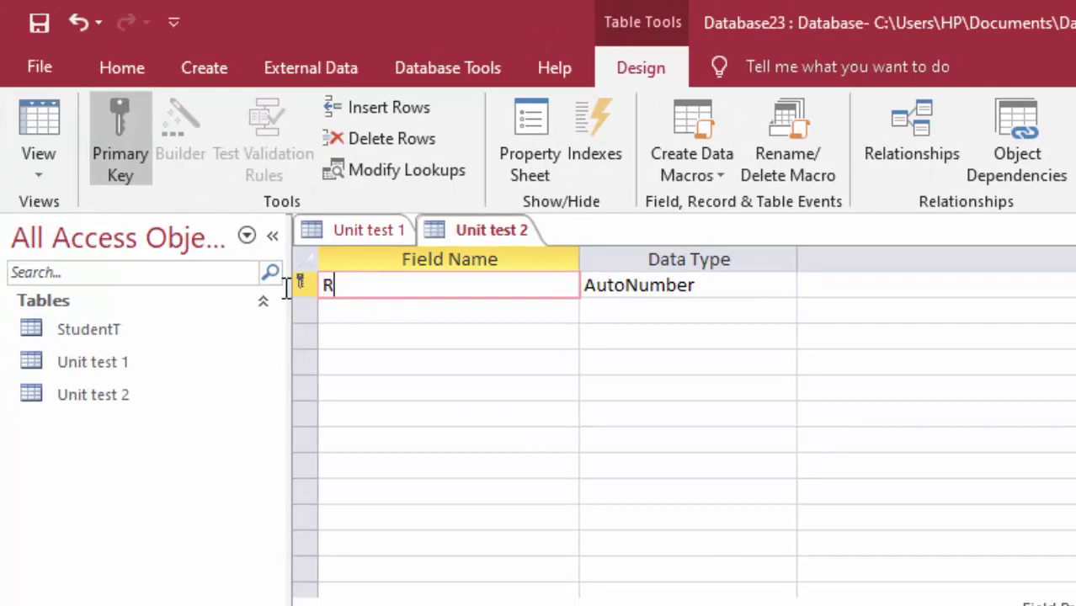
{"action": "type", "text": "gist"}
{"action": "type", "text": "r"}
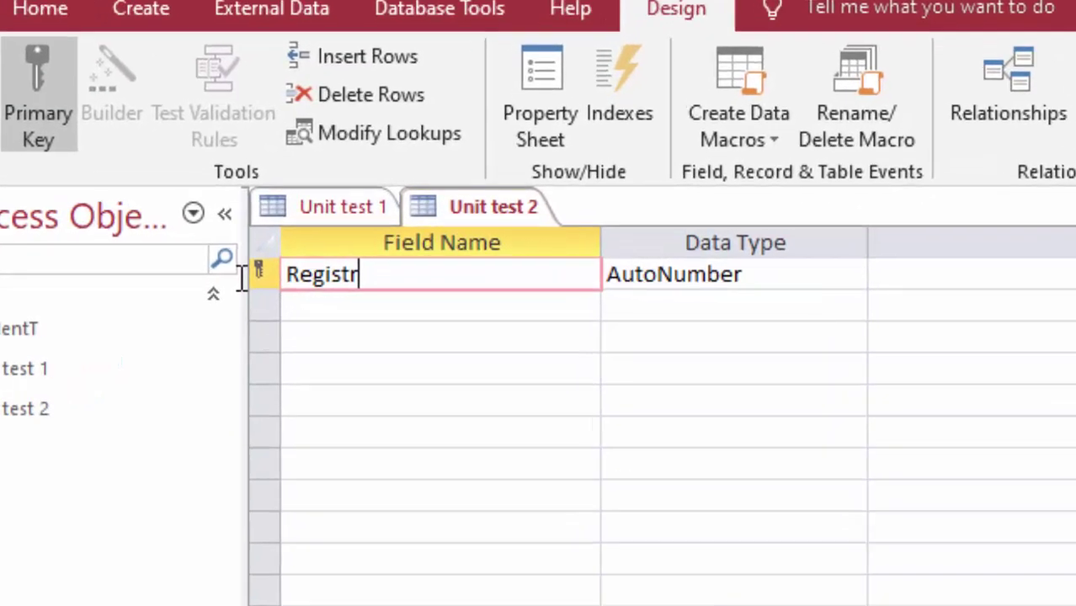
{"action": "type", "text": "ation "}
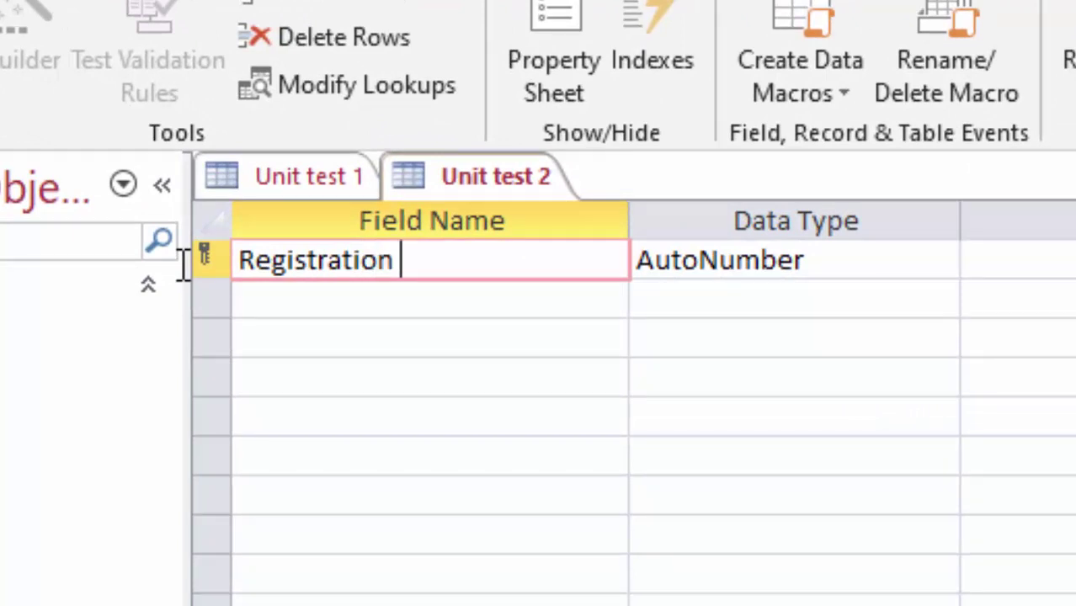
{"action": "type", "text": "nu"}
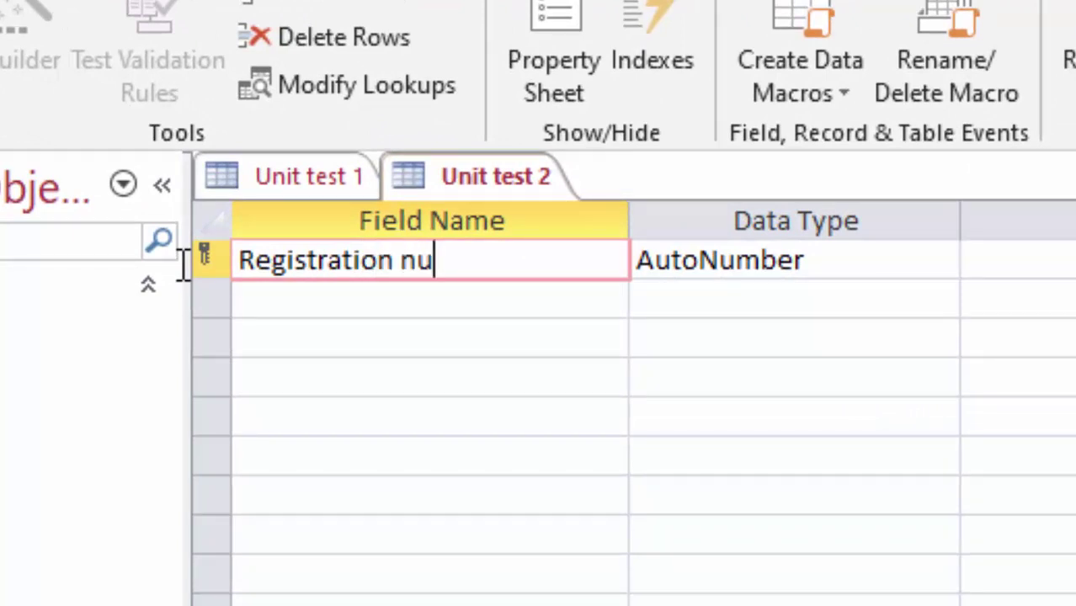
{"action": "type", "text": "mber f"}
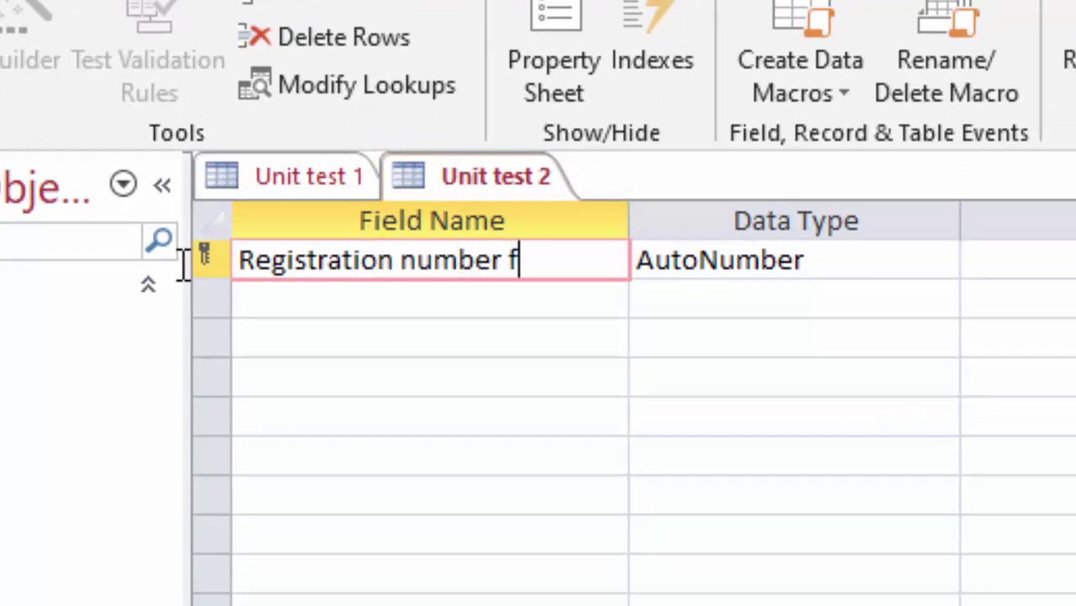
{"action": "type", "text": "or u"}
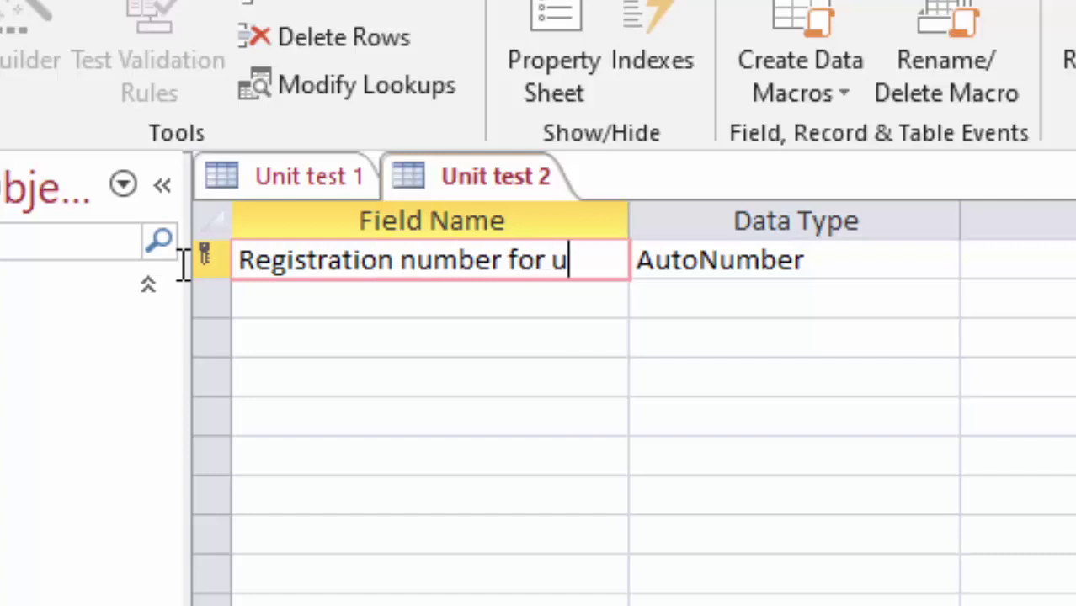
{"action": "type", "text": "nit "}
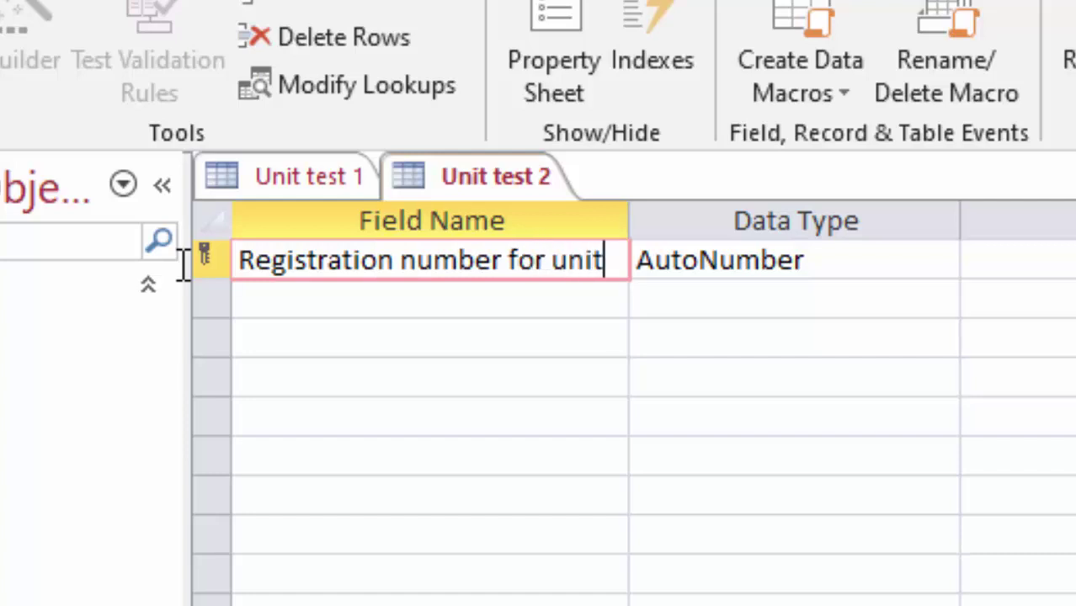
{"action": "type", "text": "tes"}
{"action": "type", "text": "t"}
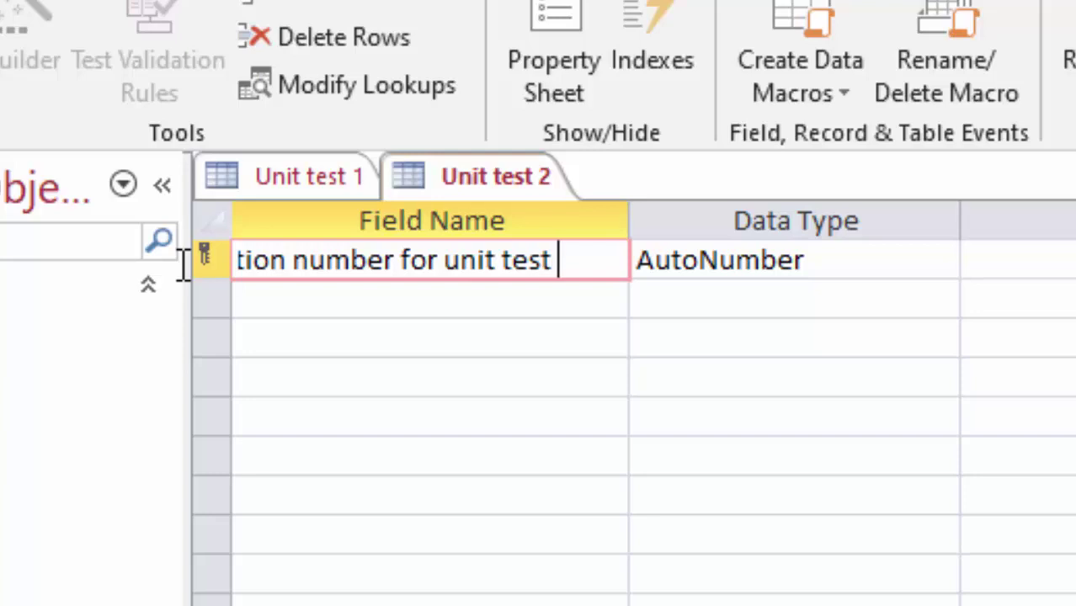
{"action": "type", "text": " 2"}
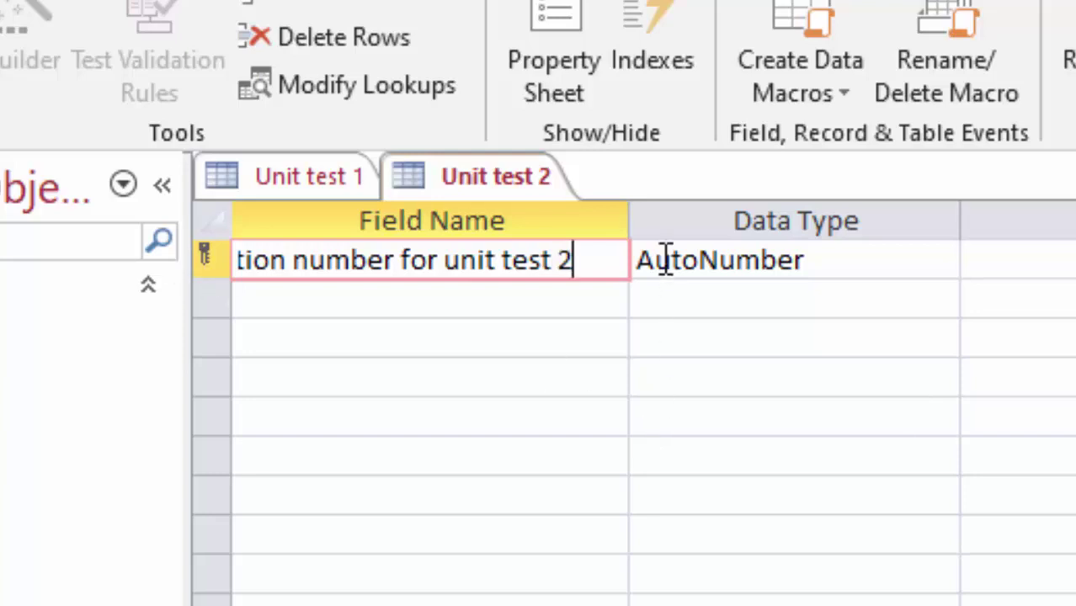
{"action": "left_click", "coordinate": [861, 257]}
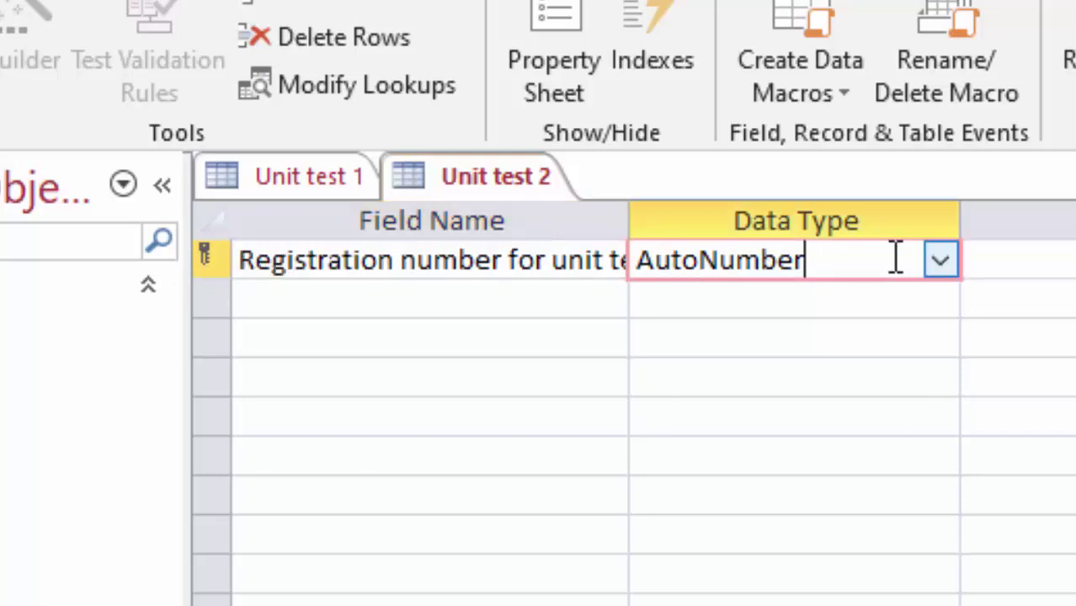
{"action": "left_click", "coordinate": [938, 268]}
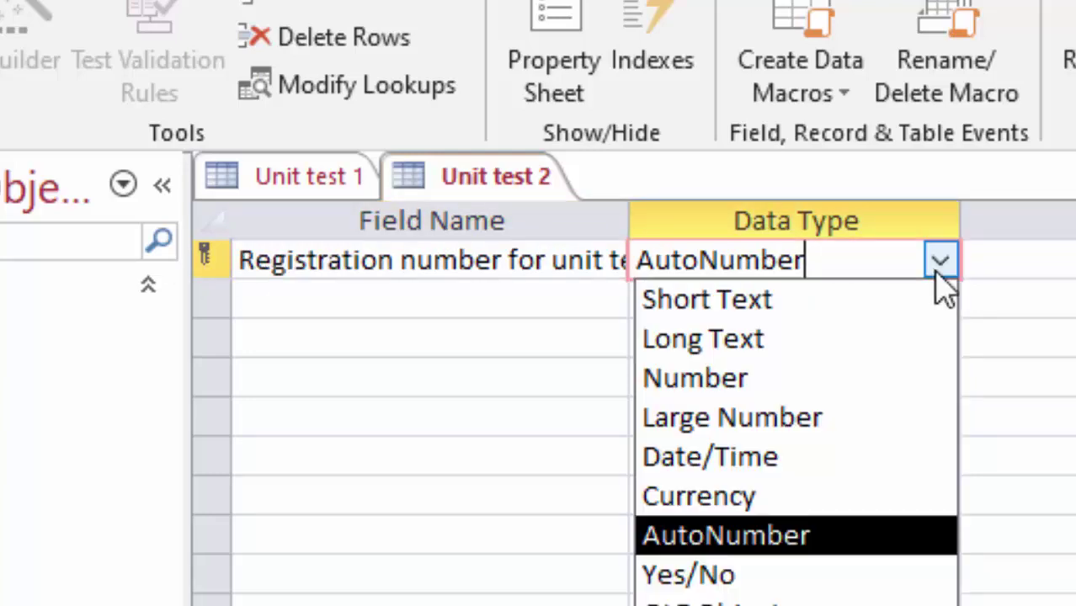
{"action": "left_click", "coordinate": [866, 316]}
Step: Add a Short Text field named 'Registration number for unit test 1'
{"action": "left_click", "coordinate": [268, 299]}
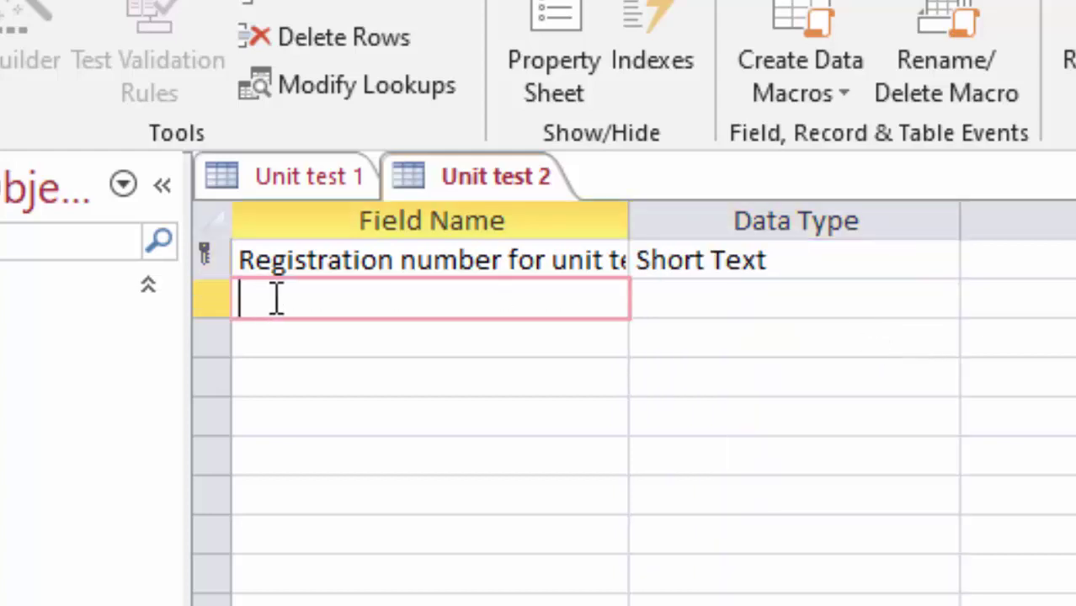
{"action": "type", "text": "R"}
{"action": "type", "text": "egist"}
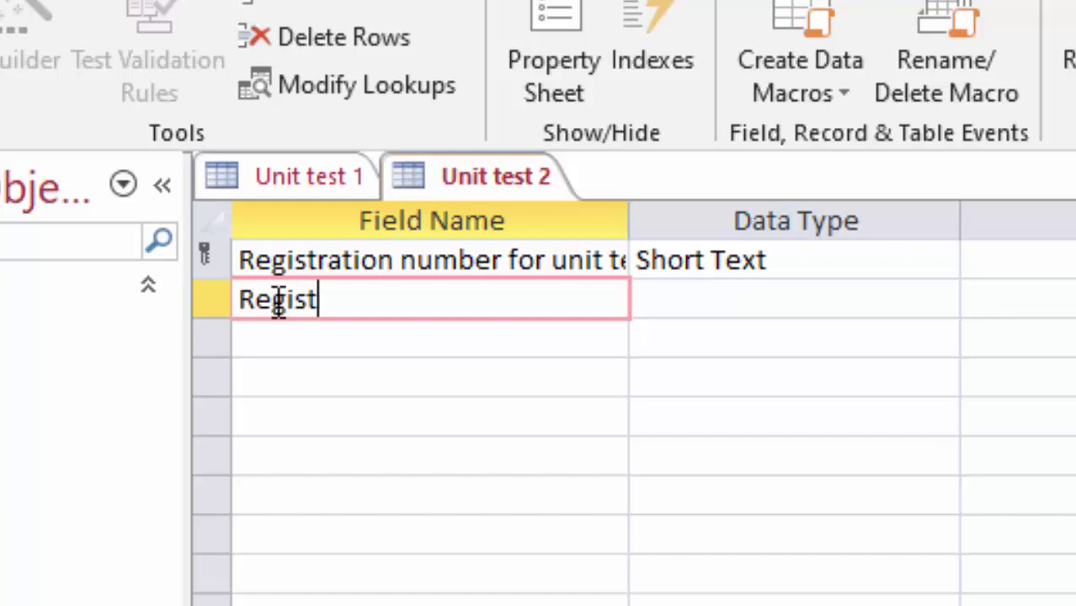
{"action": "type", "text": "ratio"}
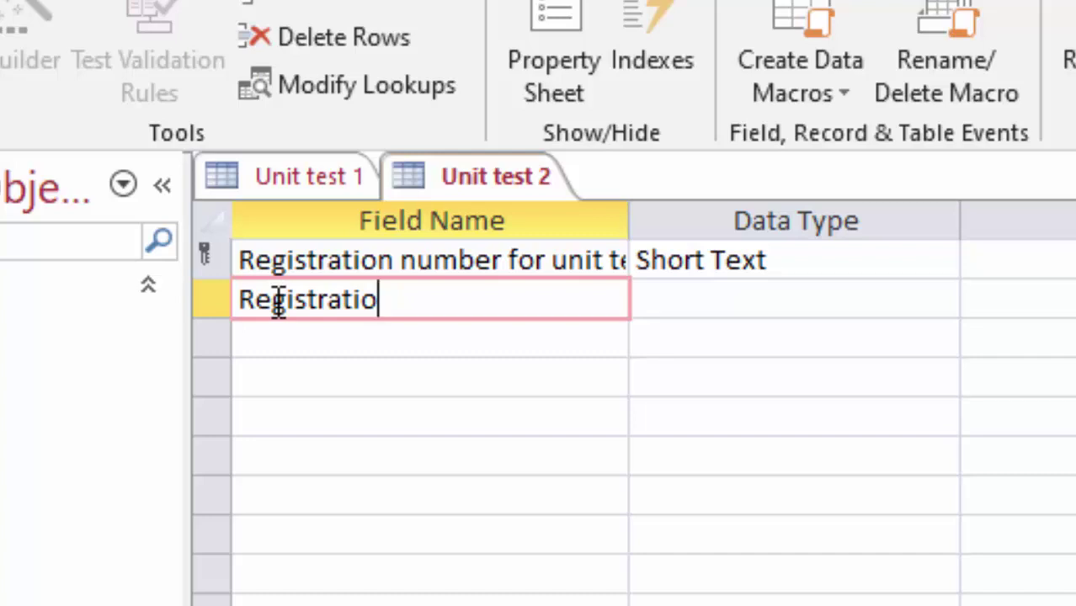
{"action": "type", "text": "n "}
{"action": "type", "text": "numb"}
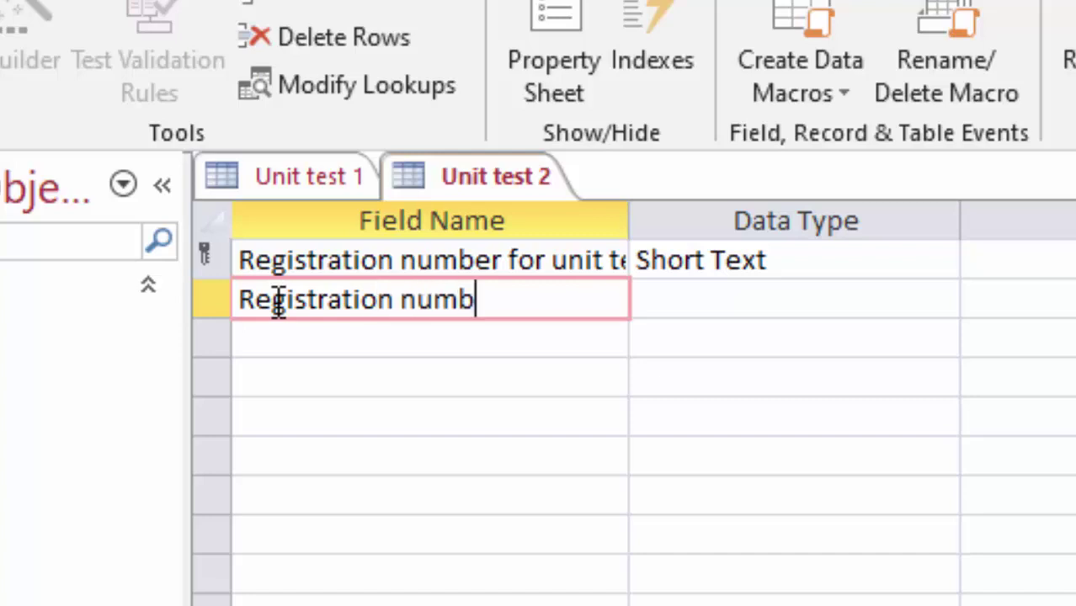
{"action": "type", "text": "er fo"}
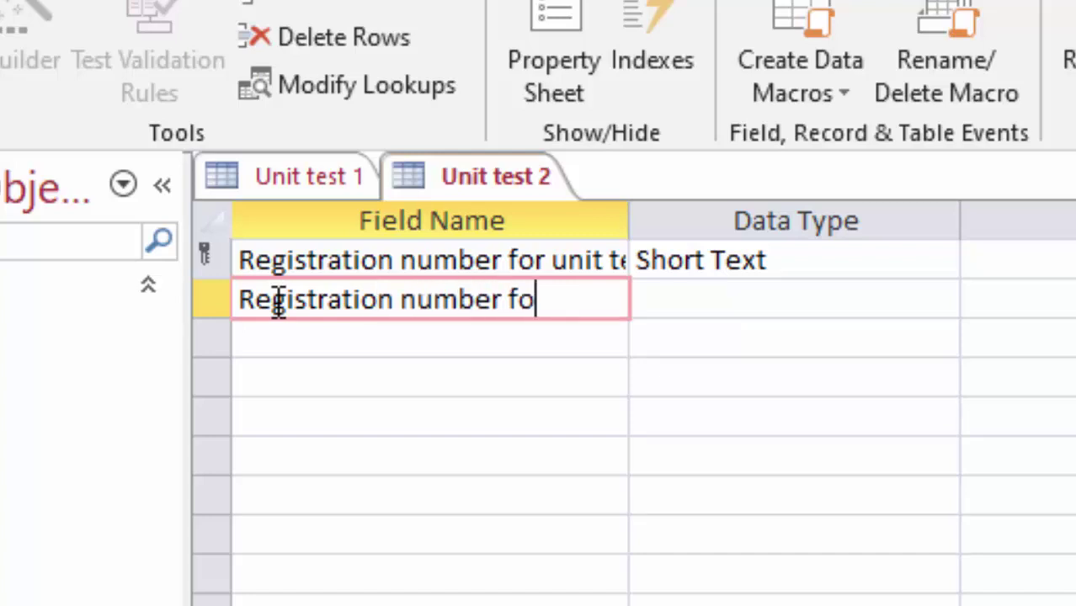
{"action": "type", "text": "r "}
{"action": "type", "text": "unit t"}
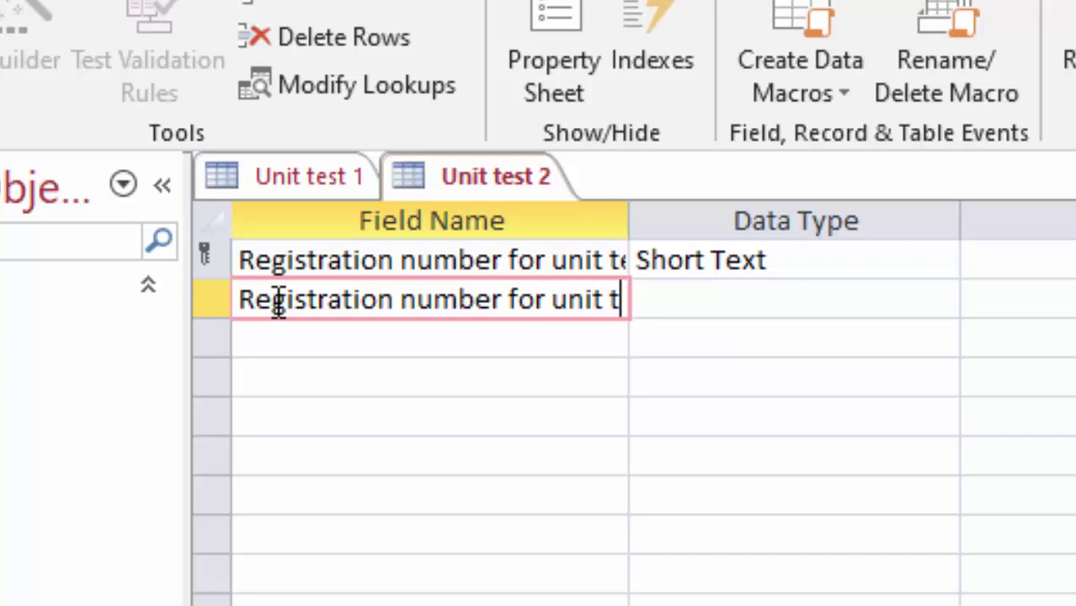
{"action": "type", "text": "est `1"}
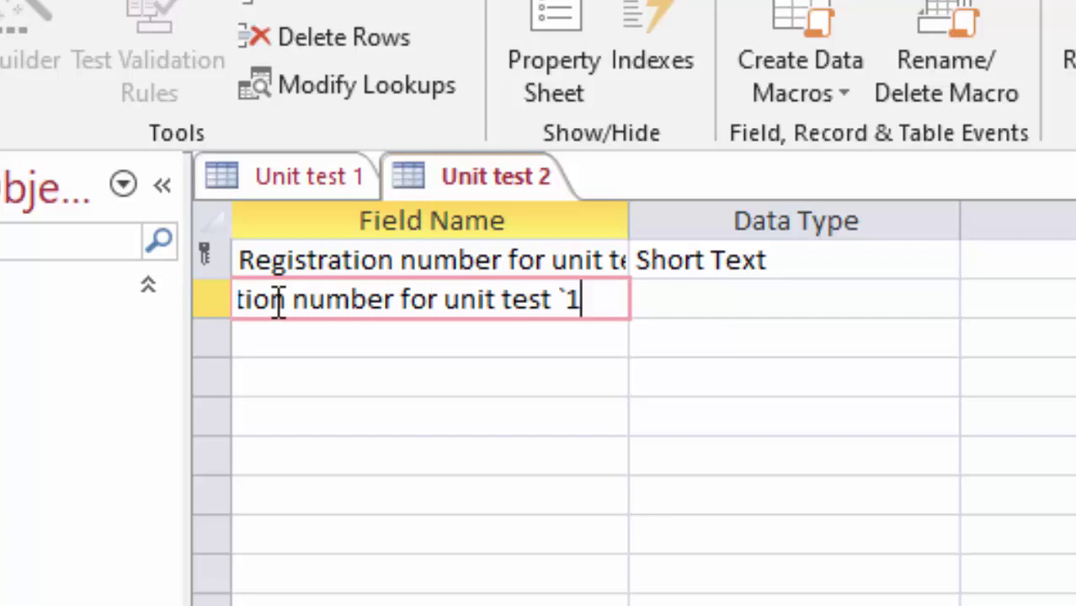
{"action": "key", "text": "BackSpace"}
{"action": "key", "text": "BackSpace"}
{"action": "type", "text": "1"}
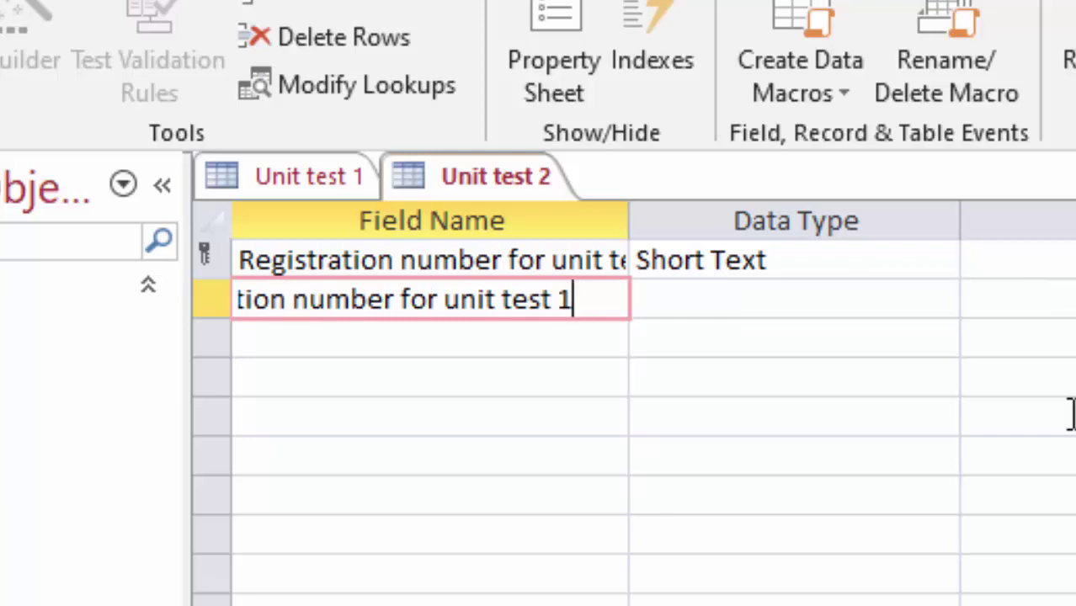
{"action": "left_click", "coordinate": [698, 297]}
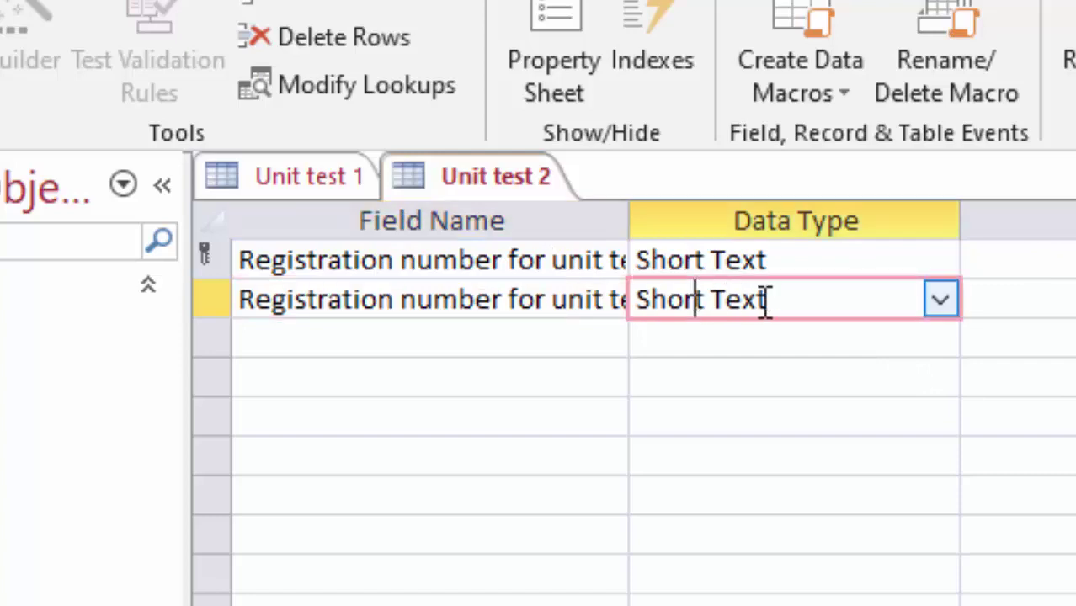
Step: Add Short Text fields English, Maths and Computer
{"action": "left_click", "coordinate": [376, 340]}
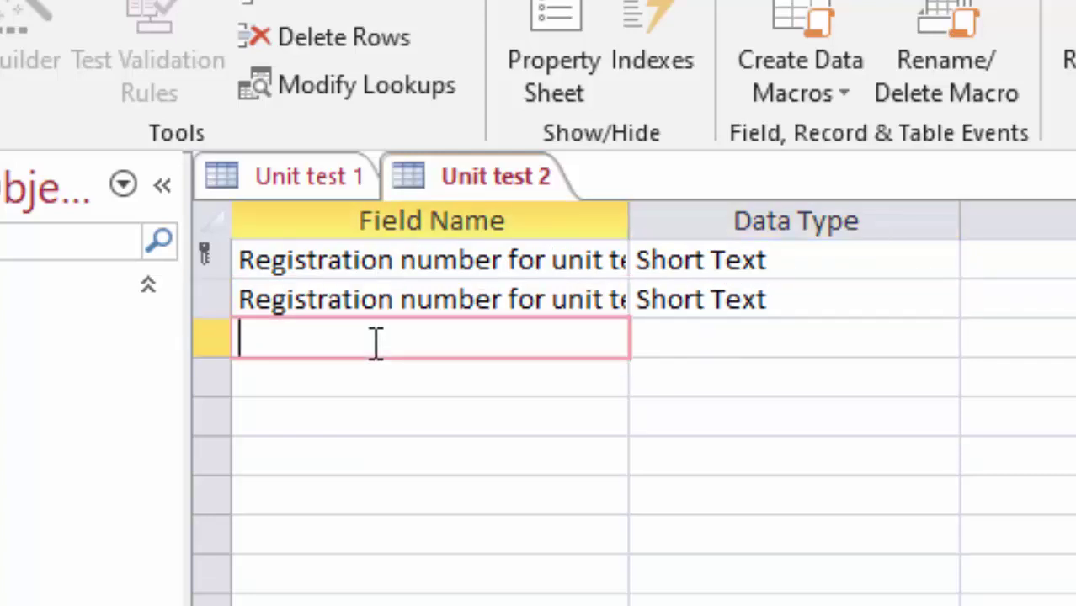
{"action": "type", "text": "Eng"}
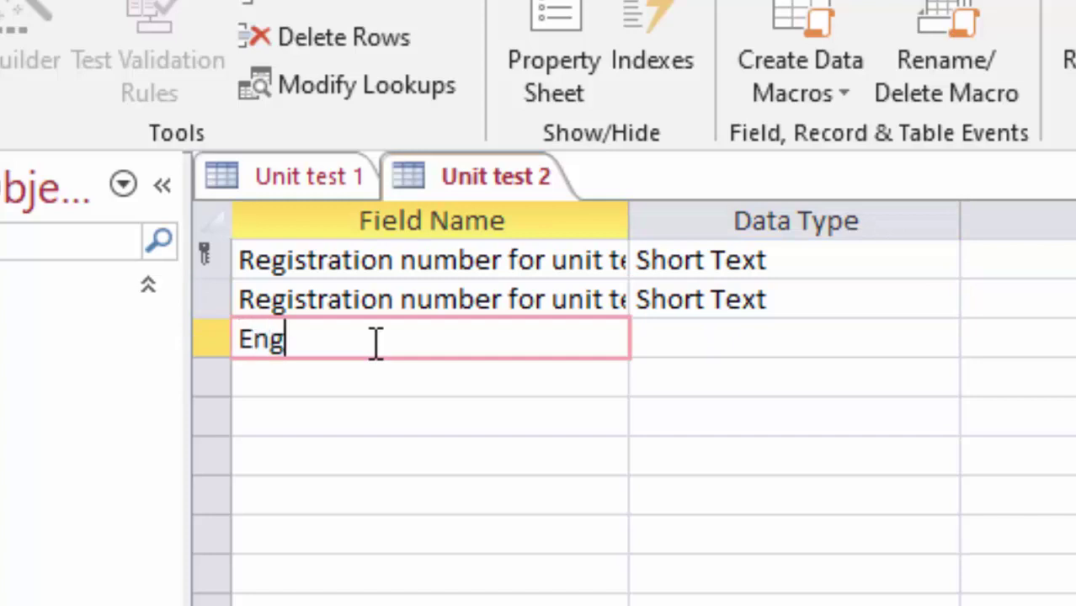
{"action": "type", "text": "lish"}
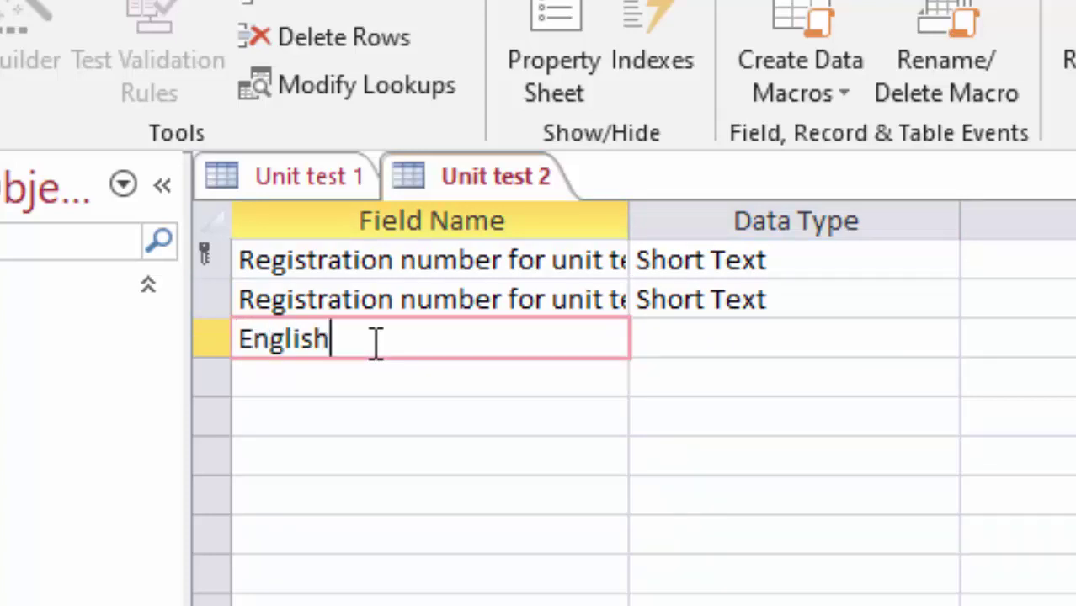
{"action": "key", "text": "Tab"}
{"action": "key", "text": "Tab"}
{"action": "key", "text": "Tab"}
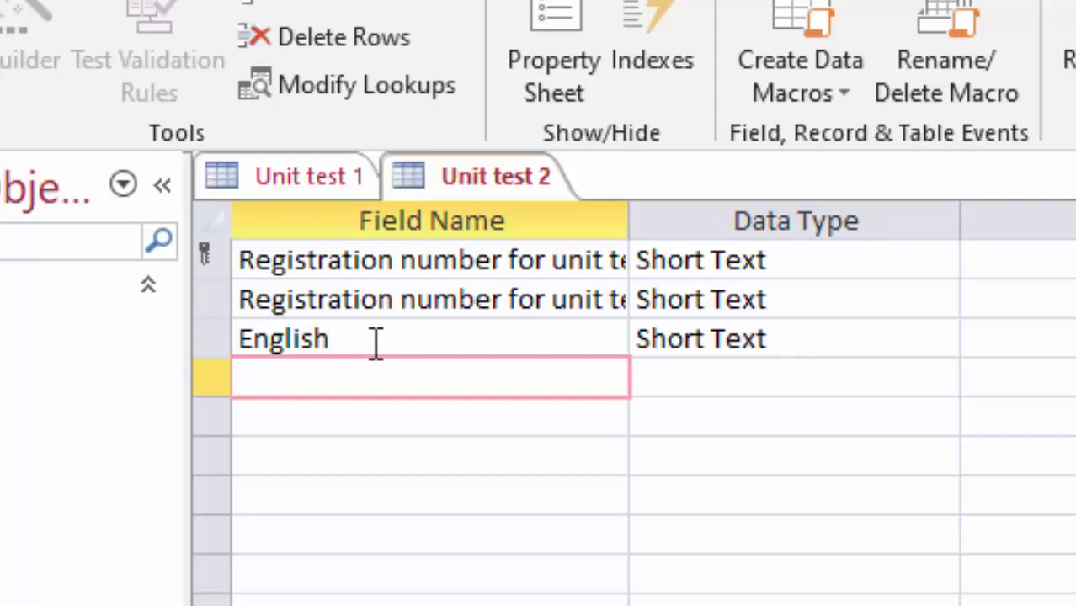
{"action": "type", "text": "Ma"}
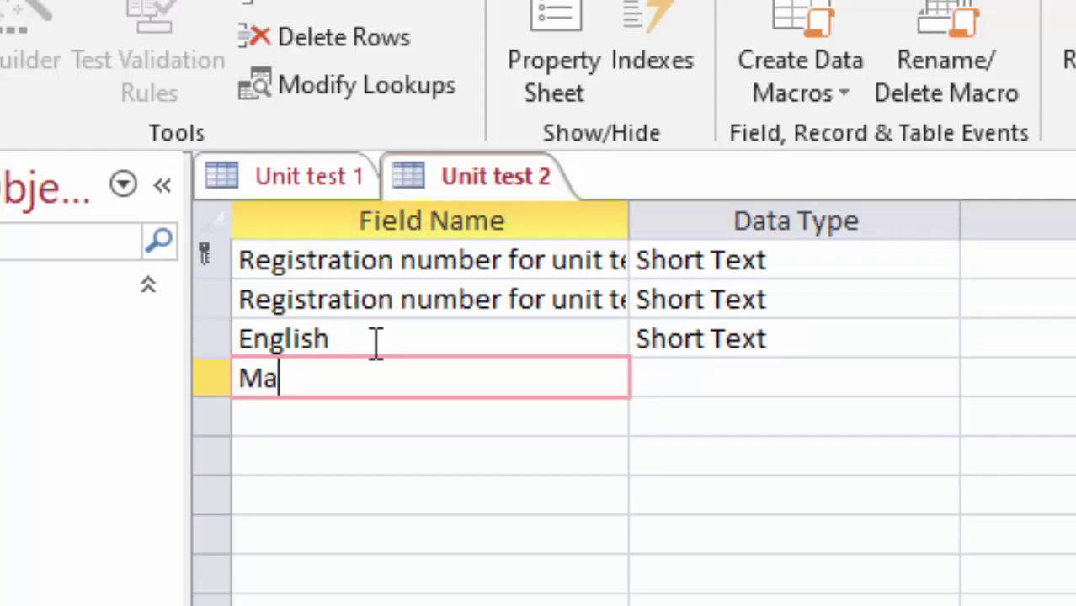
{"action": "type", "text": "ths"}
{"action": "key", "text": "Tab"}
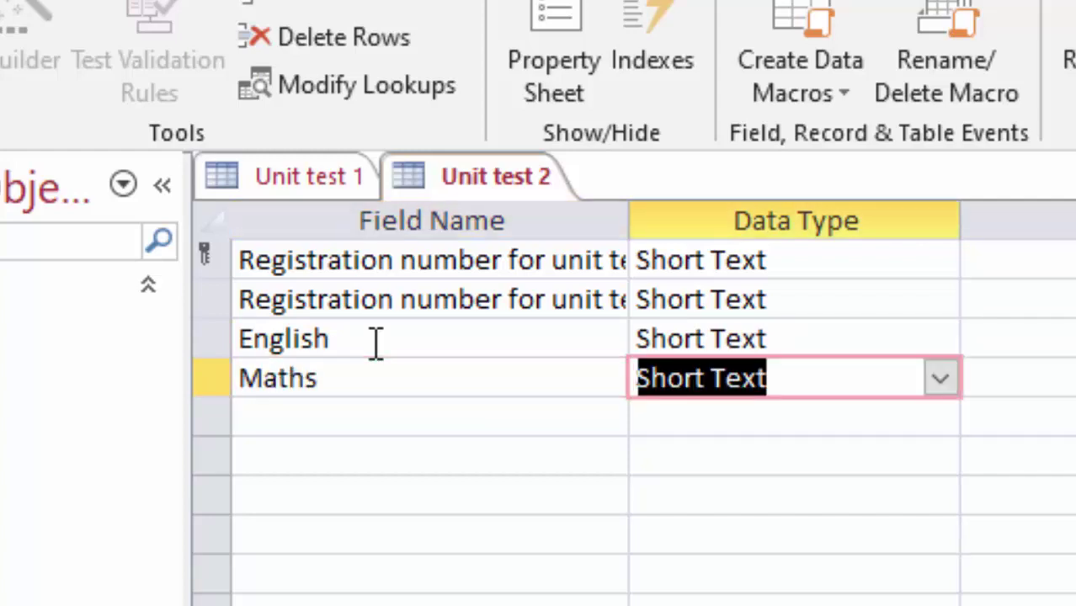
{"action": "left_click", "coordinate": [347, 425]}
{"action": "type", "text": "C"}
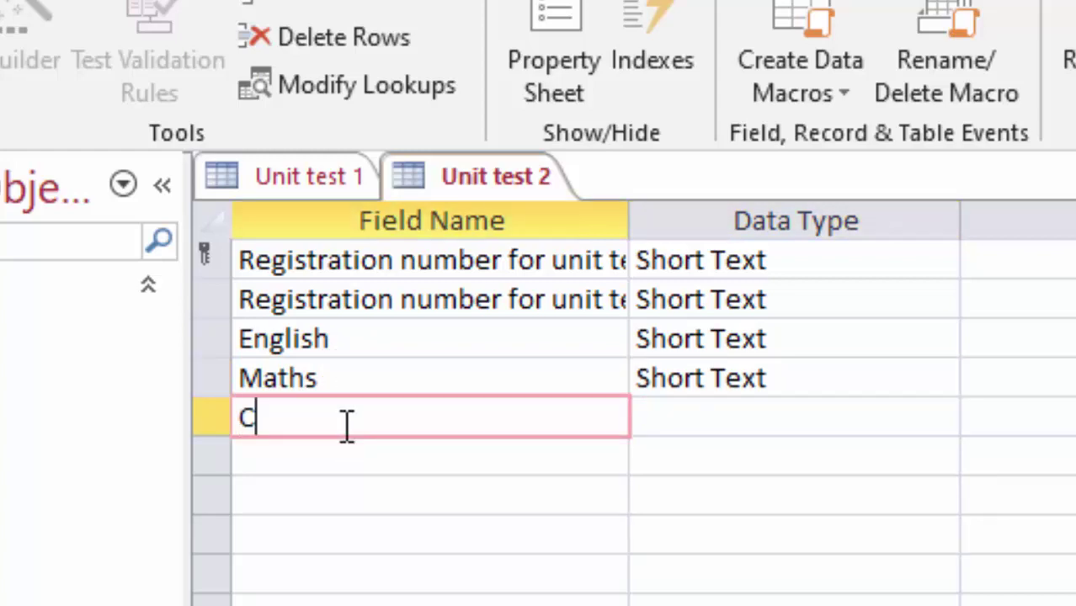
{"action": "type", "text": "omput"}
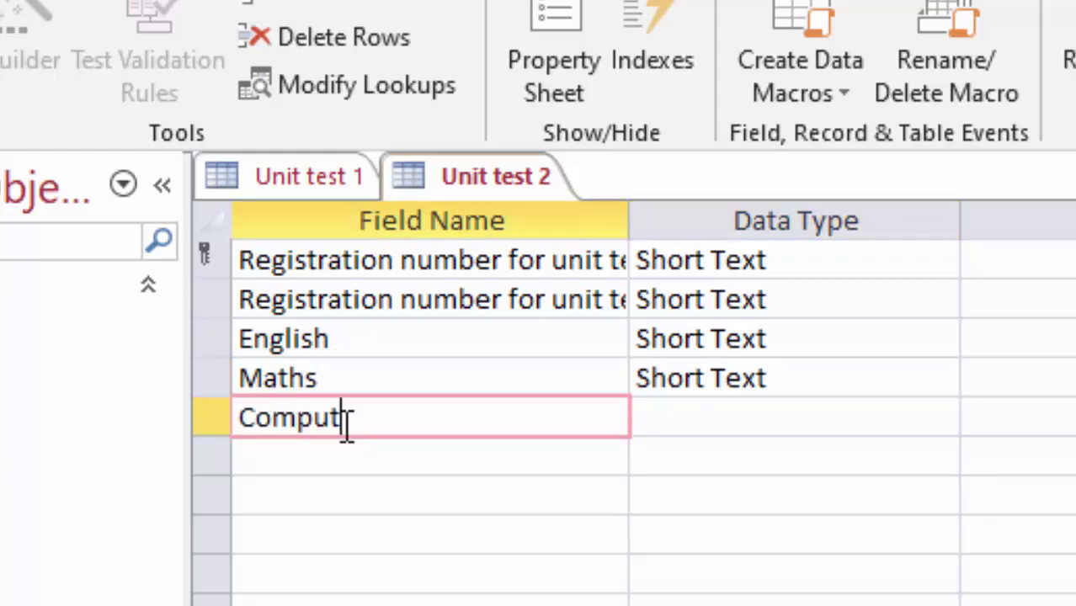
{"action": "type", "text": "er"}
{"action": "left_click", "coordinate": [858, 411]}
Step: Add Short Text fields Total and Average
{"action": "left_click", "coordinate": [293, 451]}
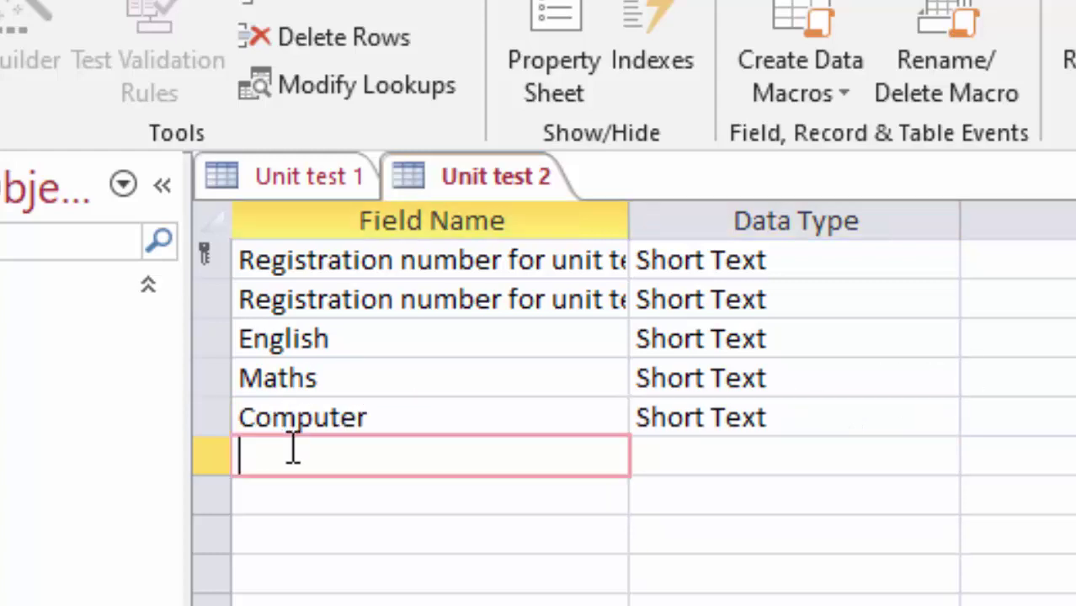
{"action": "type", "text": "To"}
{"action": "type", "text": "tal"}
{"action": "key", "text": "Tab"}
{"action": "left_click", "coordinate": [291, 491]}
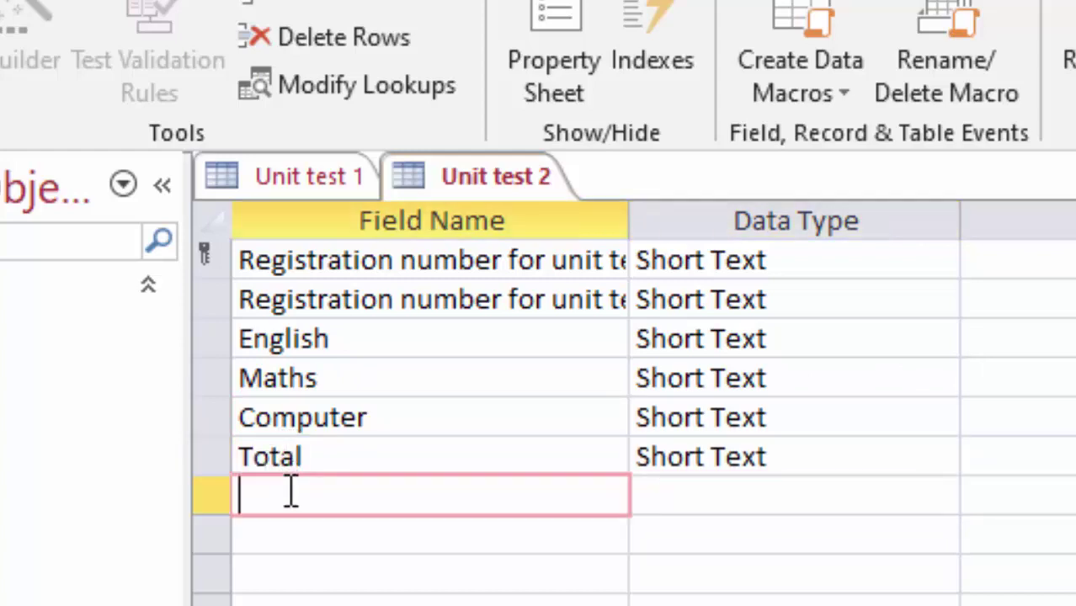
{"action": "type", "text": "Ave"}
{"action": "type", "text": "rage"}
{"action": "key", "text": "Tab"}
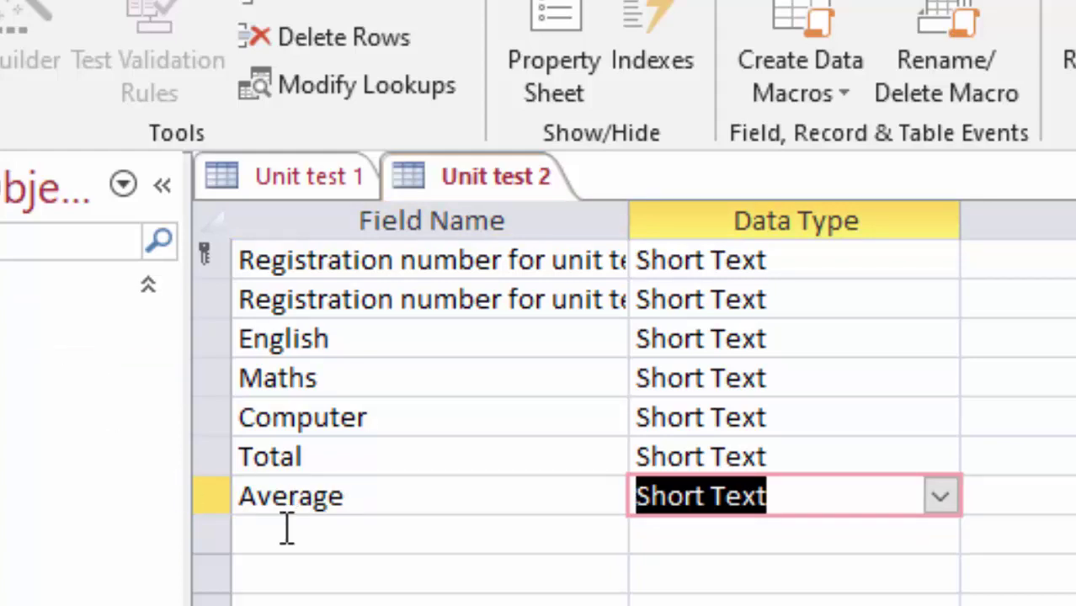
Step: Change the English, Maths and Computer fields to the Number data type
{"action": "left_click", "coordinate": [834, 330]}
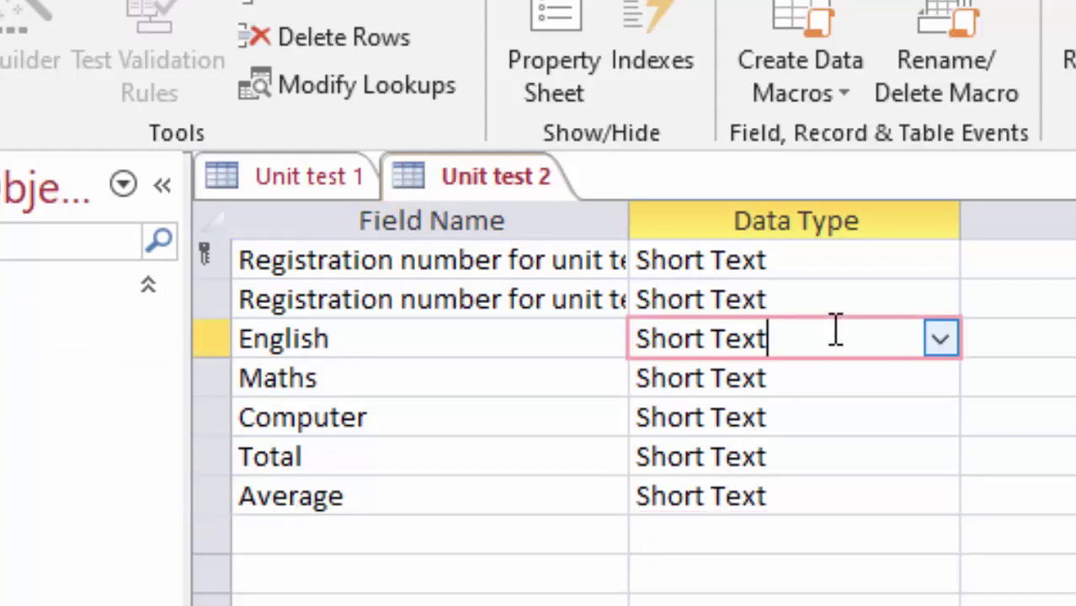
{"action": "left_click", "coordinate": [940, 341]}
{"action": "left_click", "coordinate": [871, 459]}
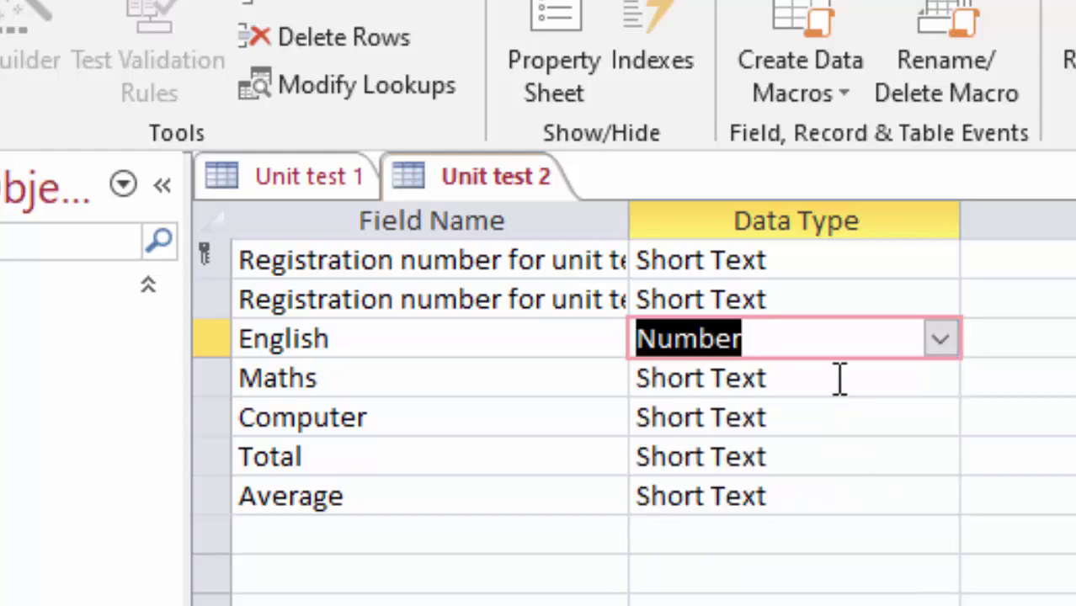
{"action": "left_click", "coordinate": [840, 381]}
{"action": "left_click", "coordinate": [941, 380]}
{"action": "left_click", "coordinate": [815, 499]}
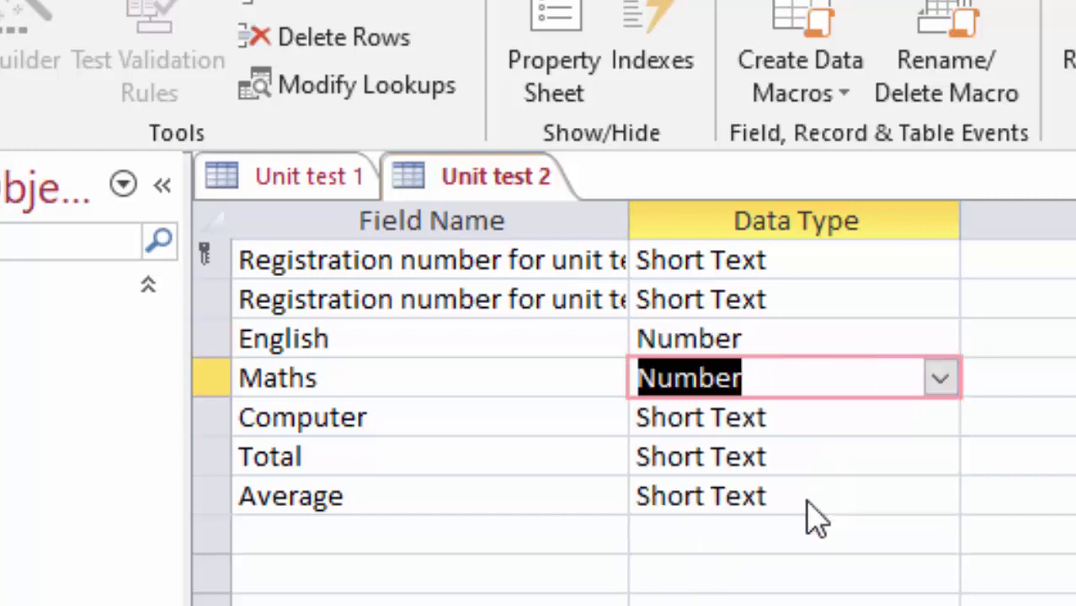
{"action": "left_click", "coordinate": [855, 419]}
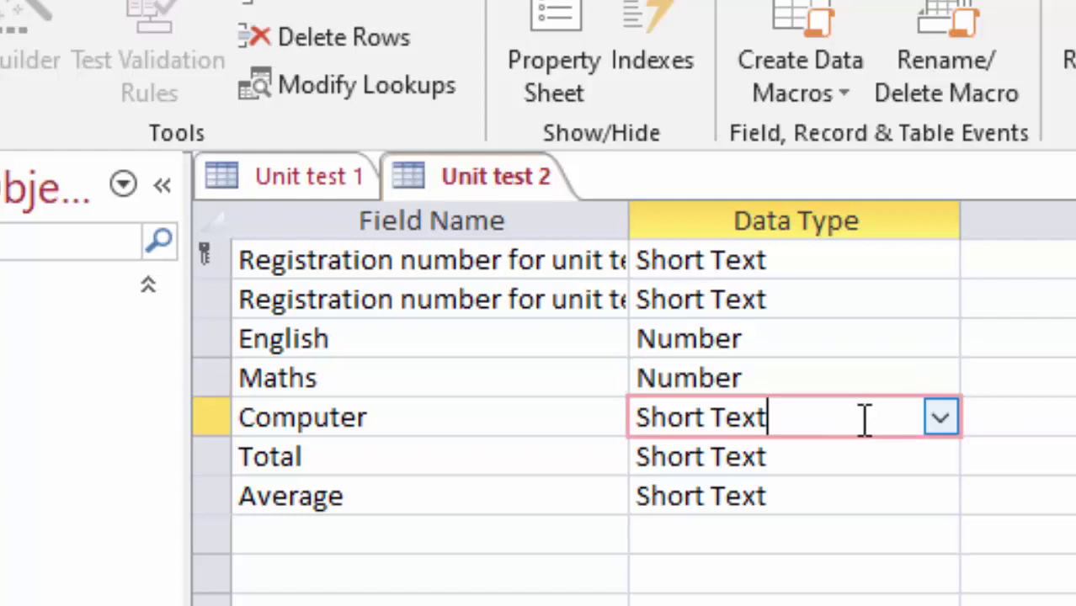
{"action": "left_click", "coordinate": [940, 419]}
{"action": "left_click", "coordinate": [827, 533]}
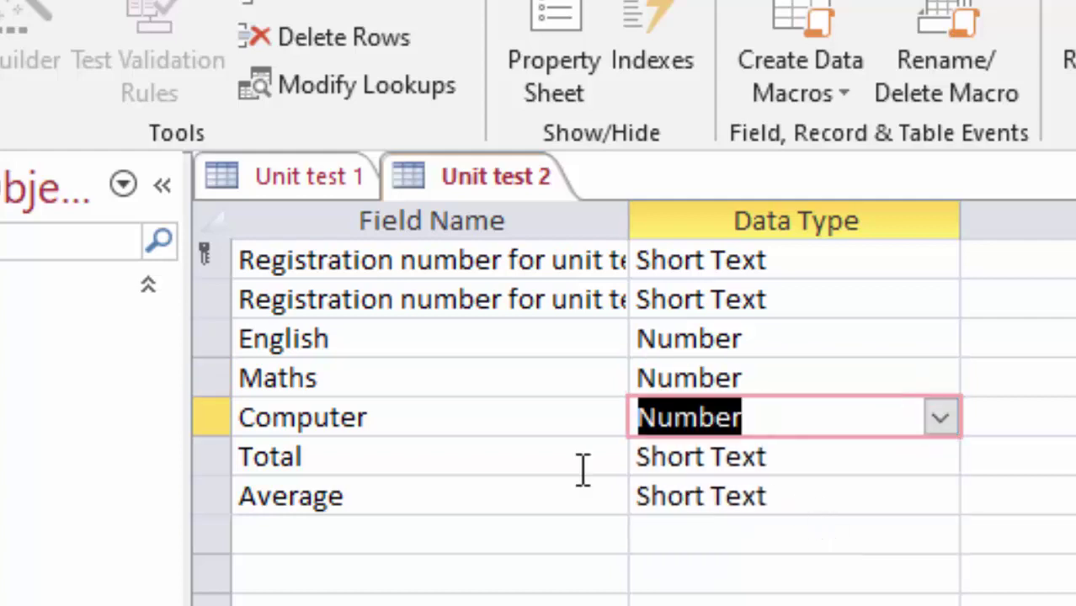
Step: Adjust Total's data type and insert a Number field named Roll number
{"action": "left_click", "coordinate": [817, 455]}
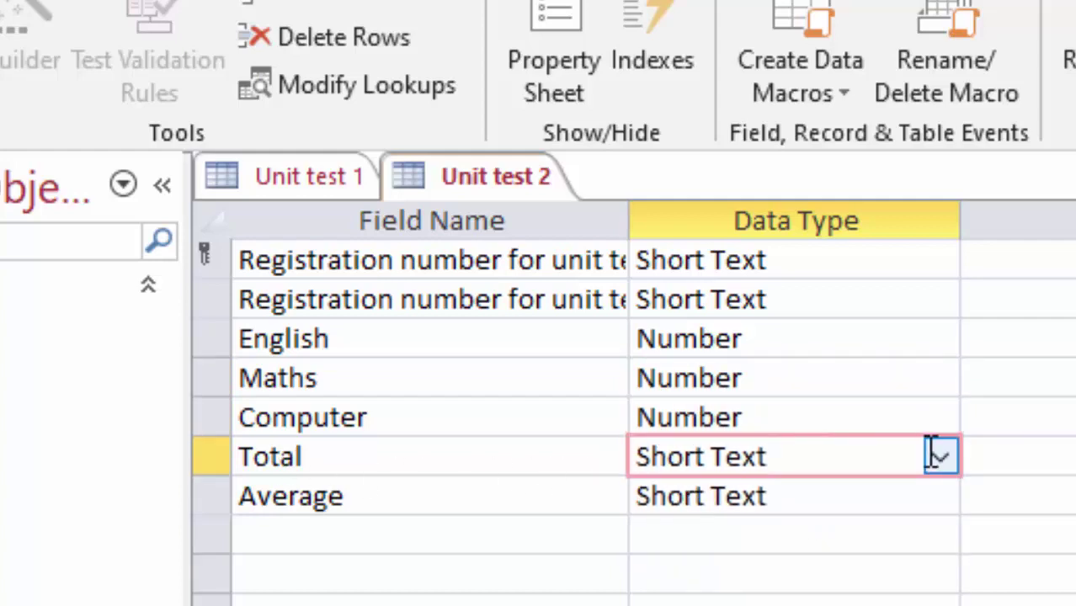
{"action": "left_click", "coordinate": [940, 455]}
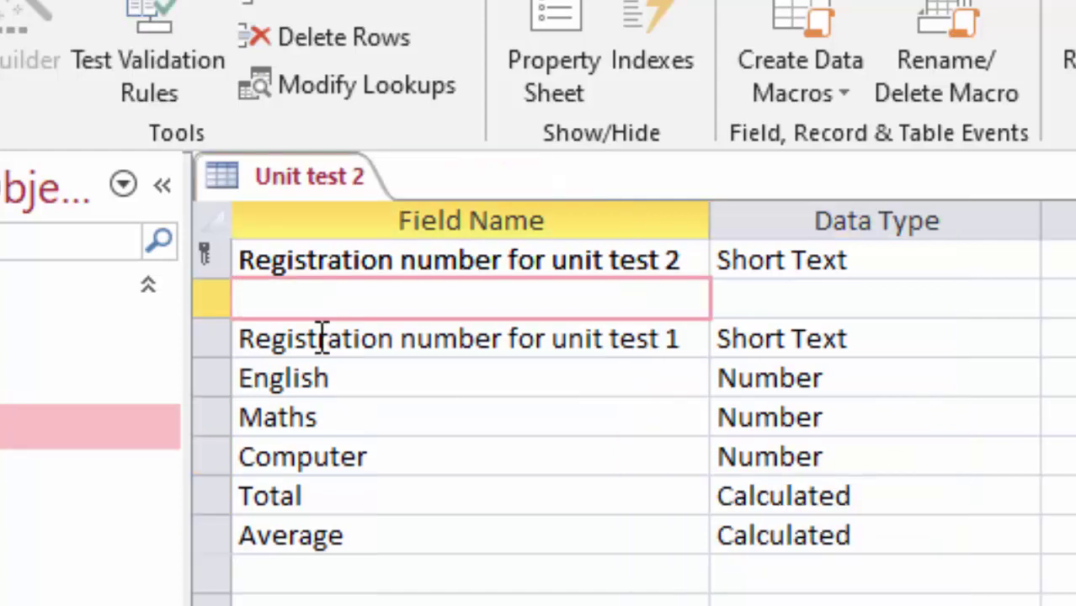
{"action": "type", "text": "Ro"}
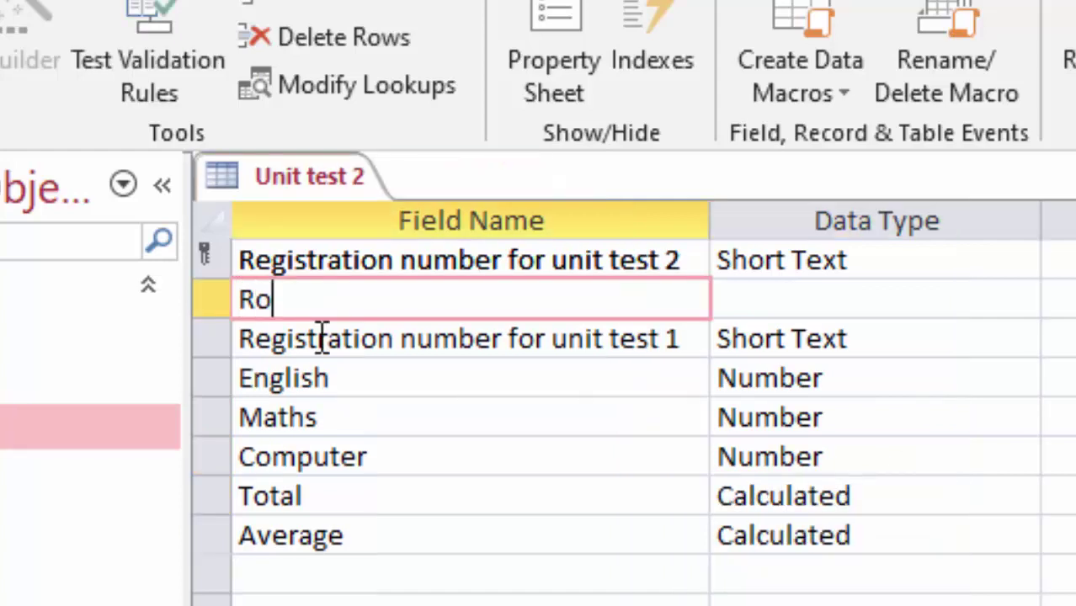
{"action": "type", "text": "ll nu"}
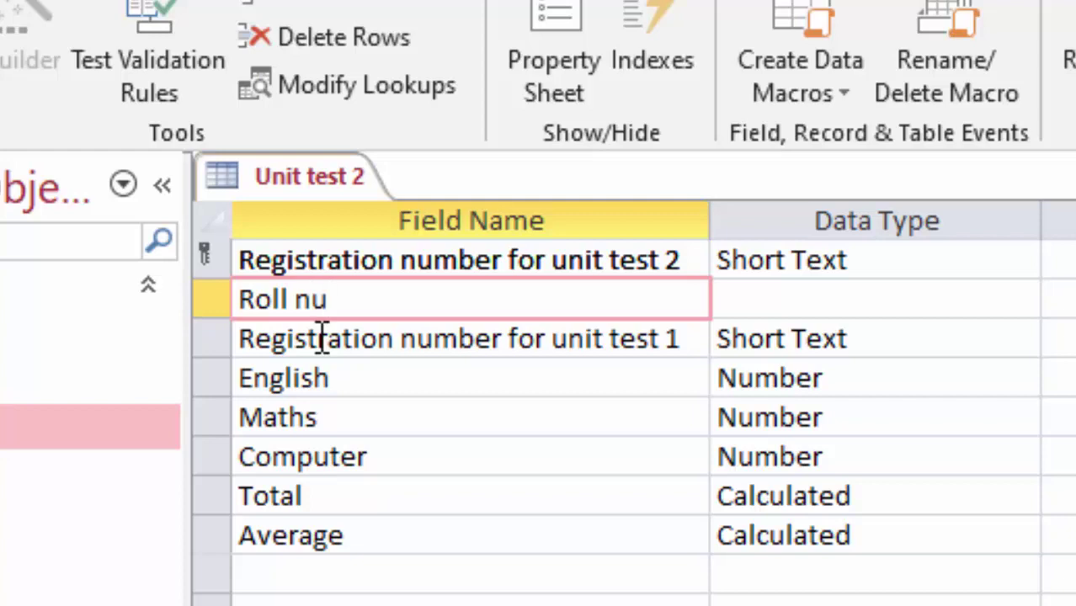
{"action": "type", "text": "mber"}
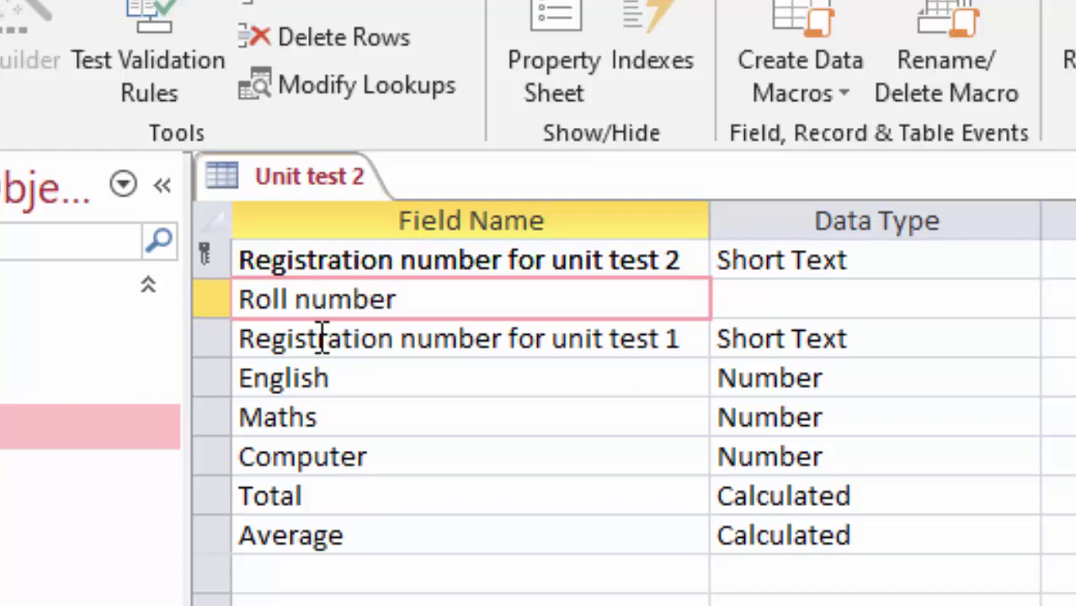
{"action": "left_click", "coordinate": [994, 304]}
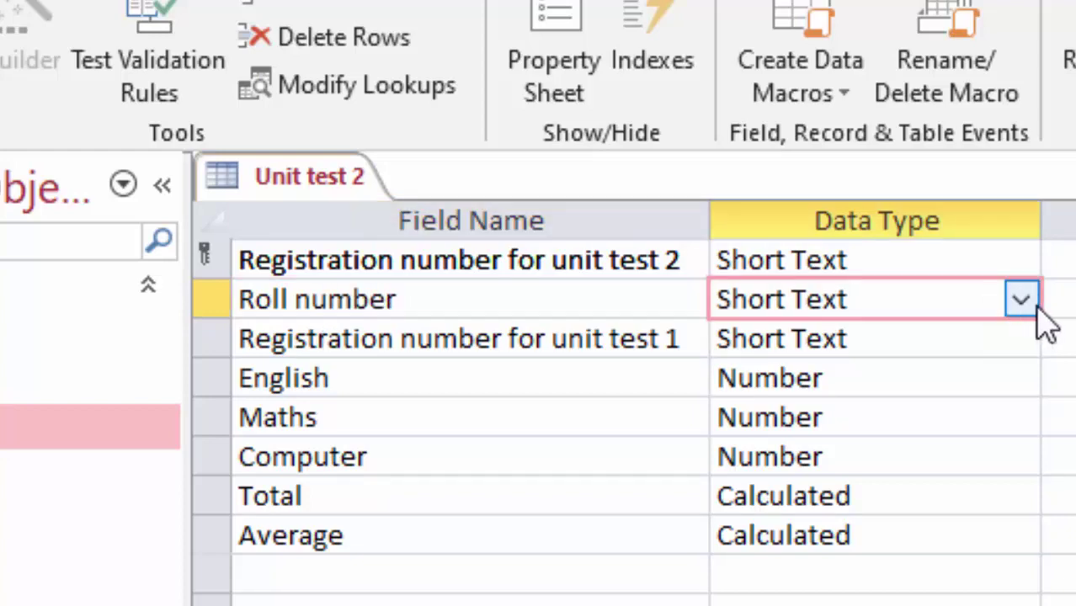
{"action": "left_click", "coordinate": [1023, 302]}
{"action": "left_click", "coordinate": [950, 415]}
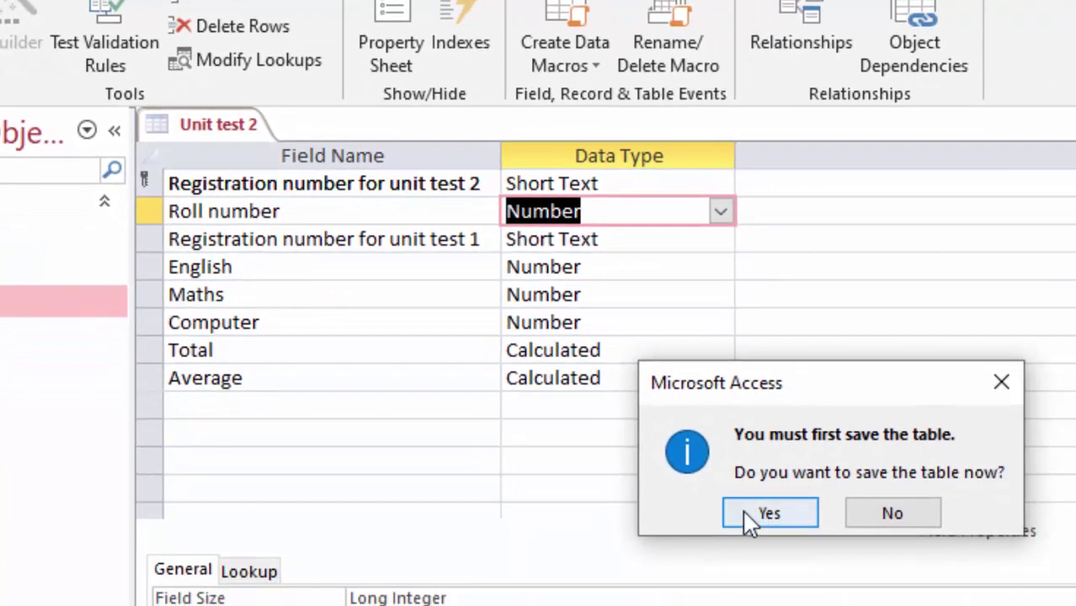
Step: Save the design, enter roll numbers 1 and 2 for UT2001 and UT2002, then close the table
{"action": "left_click", "coordinate": [707, 452]}
{"action": "left_click", "coordinate": [597, 187]}
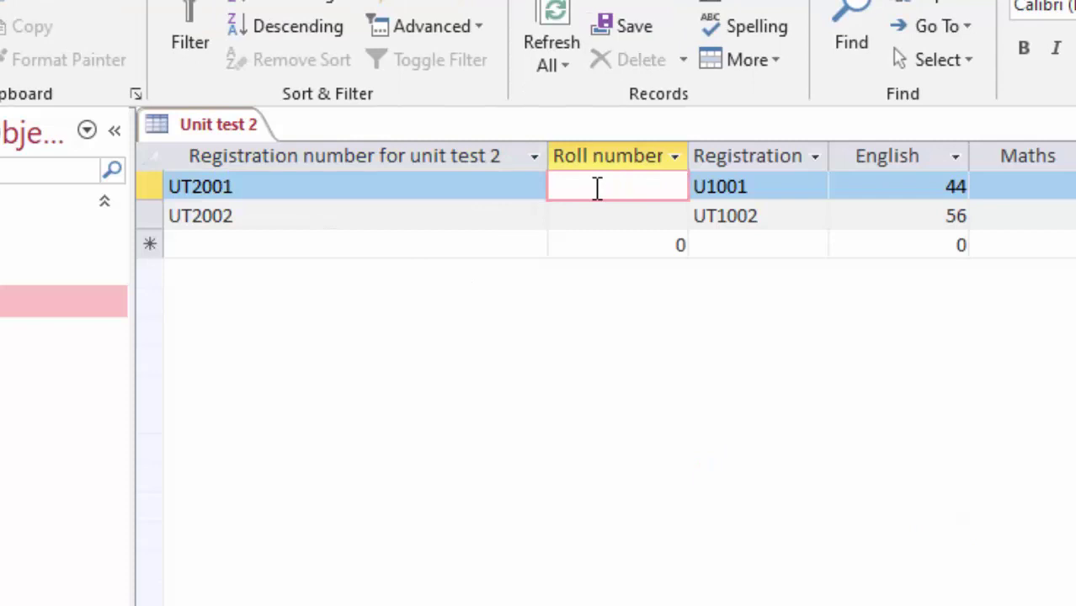
{"action": "type", "text": "1"}
{"action": "key", "text": "Tab"}
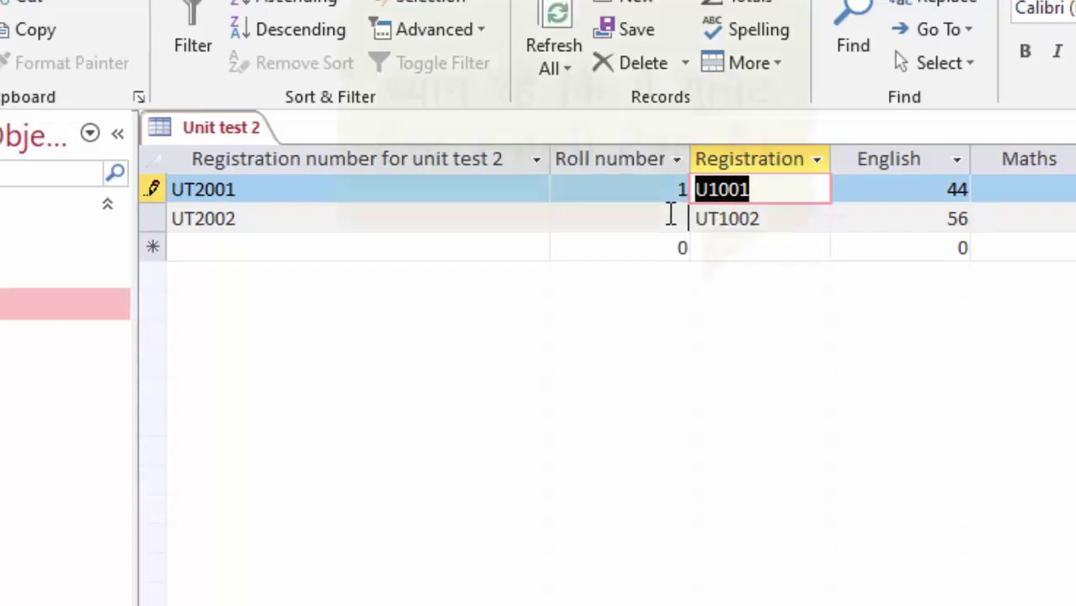
{"action": "left_click", "coordinate": [684, 217]}
{"action": "type", "text": "2"}
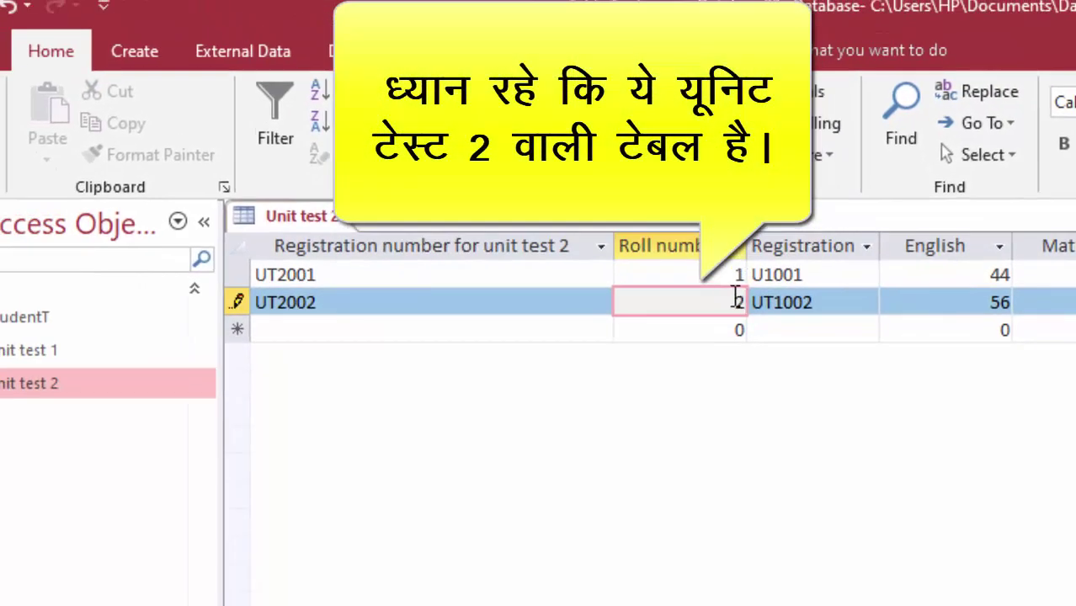
{"action": "key", "text": "shift+Return"}
{"action": "right_click", "coordinate": [286, 224]}
{"action": "left_click", "coordinate": [323, 257]}
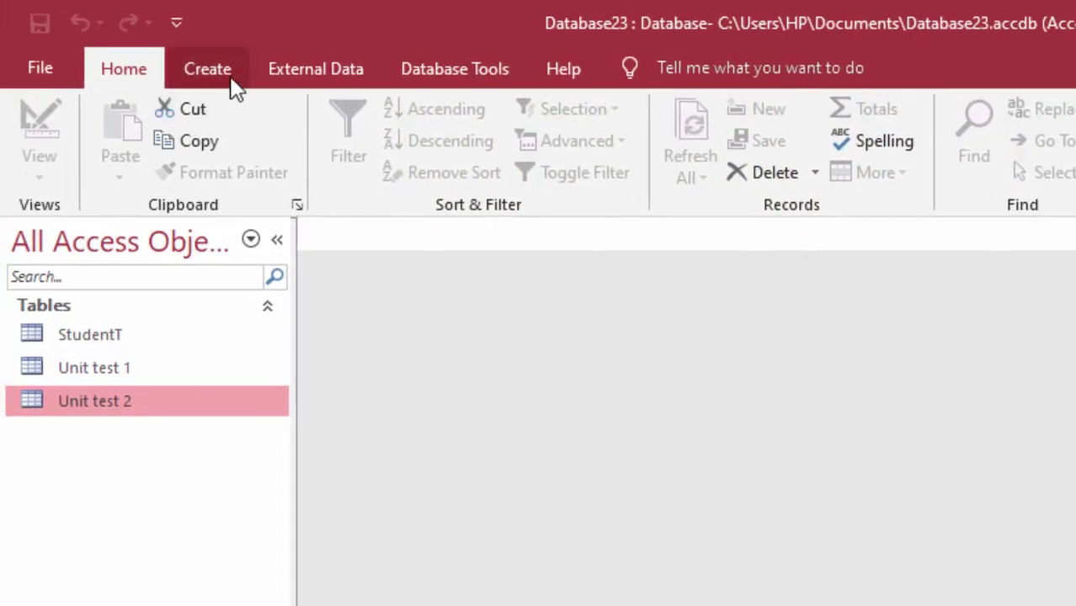
Step: Open Relationships and add Unit test 2, placed beside Unit test 1 and enlarged to show all fields
{"action": "left_click", "coordinate": [443, 76]}
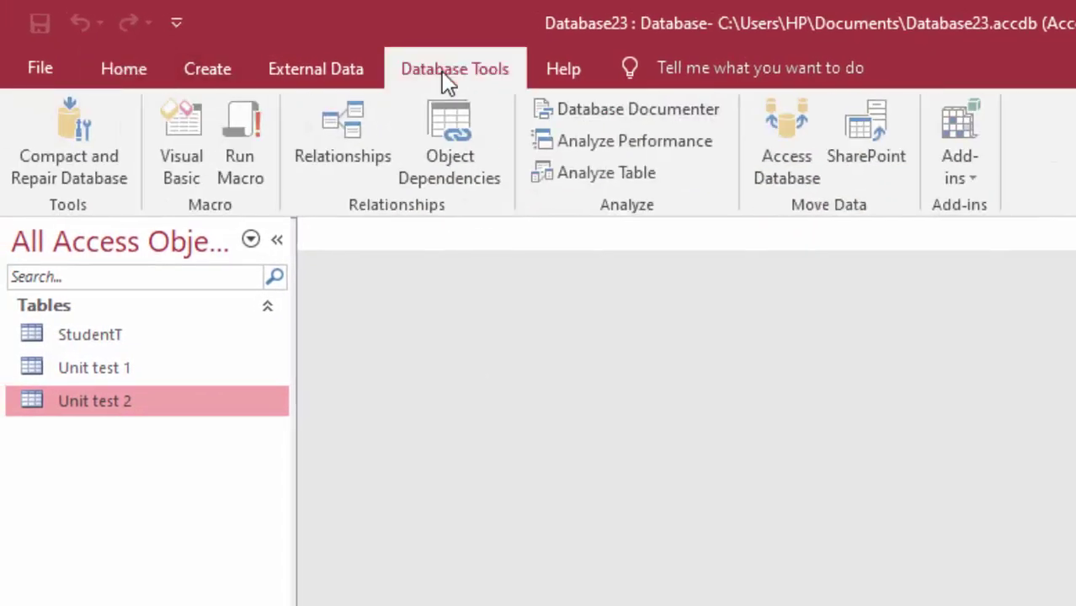
{"action": "left_click", "coordinate": [347, 102]}
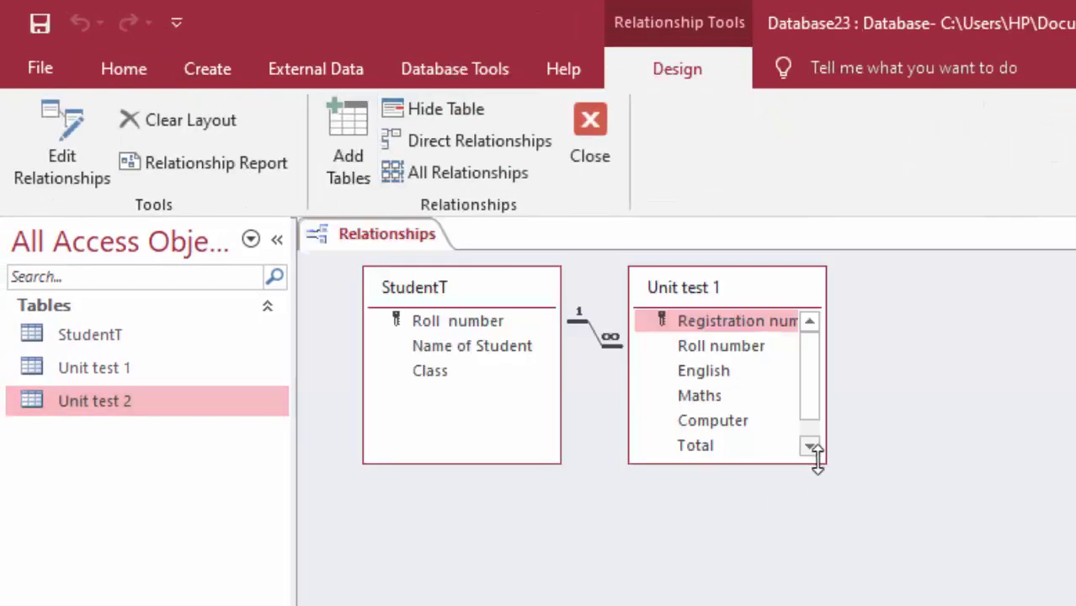
{"action": "left_click_drag", "start_coordinate": [187, 405], "coordinate": [918, 307]}
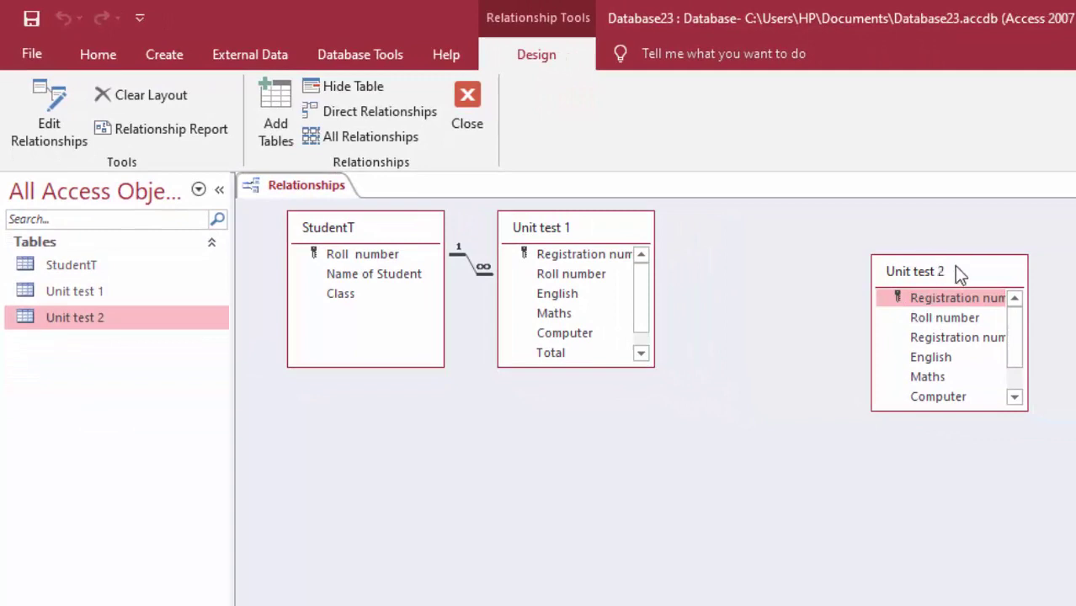
{"action": "left_click_drag", "start_coordinate": [955, 265], "coordinate": [843, 211]}
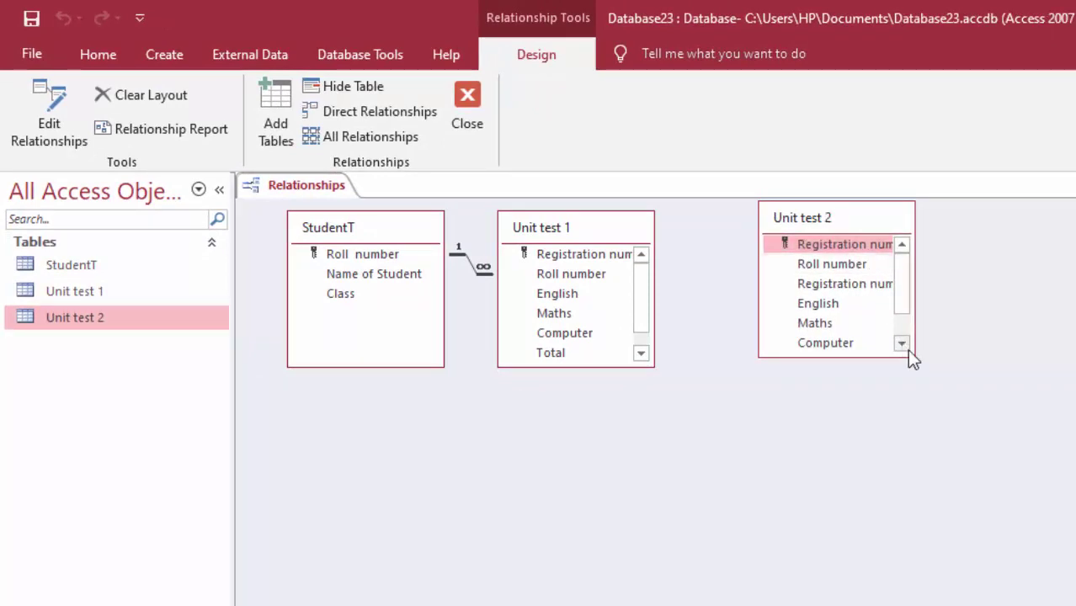
{"action": "left_click_drag", "start_coordinate": [915, 358], "coordinate": [1021, 490]}
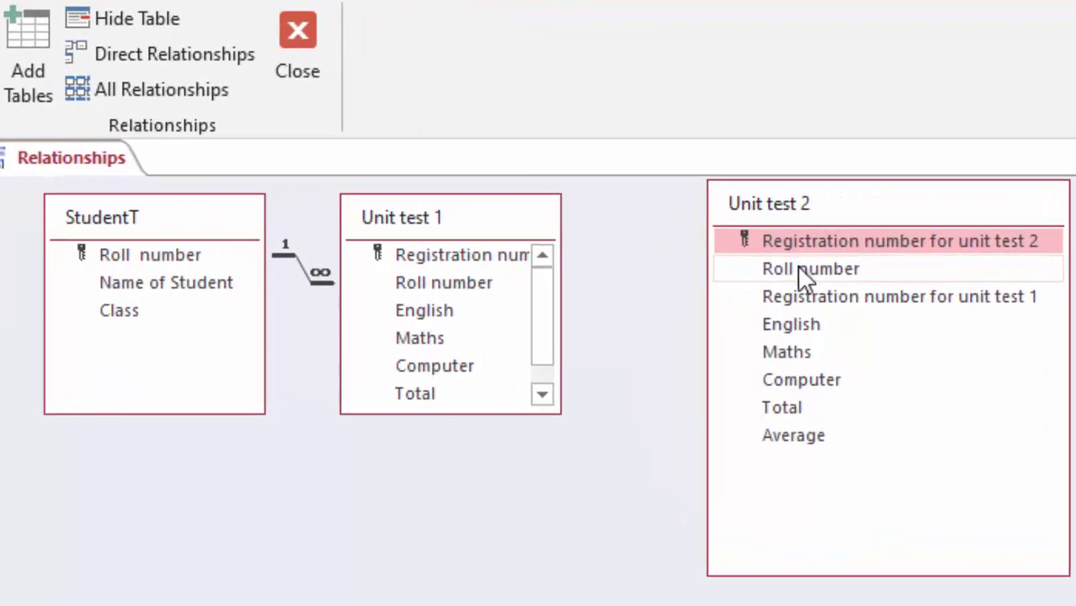
Step: Link Unit test 2's Roll number to StudentT with referential integrity and cascades, then rearrange the tables
{"action": "mouse_move", "coordinate": [797, 266]}
{"action": "left_mouse_down"}
{"action": "mouse_move", "coordinate": [67, 263]}
{"action": "mouse_move", "coordinate": [79, 257]}
{"action": "left_mouse_up"}
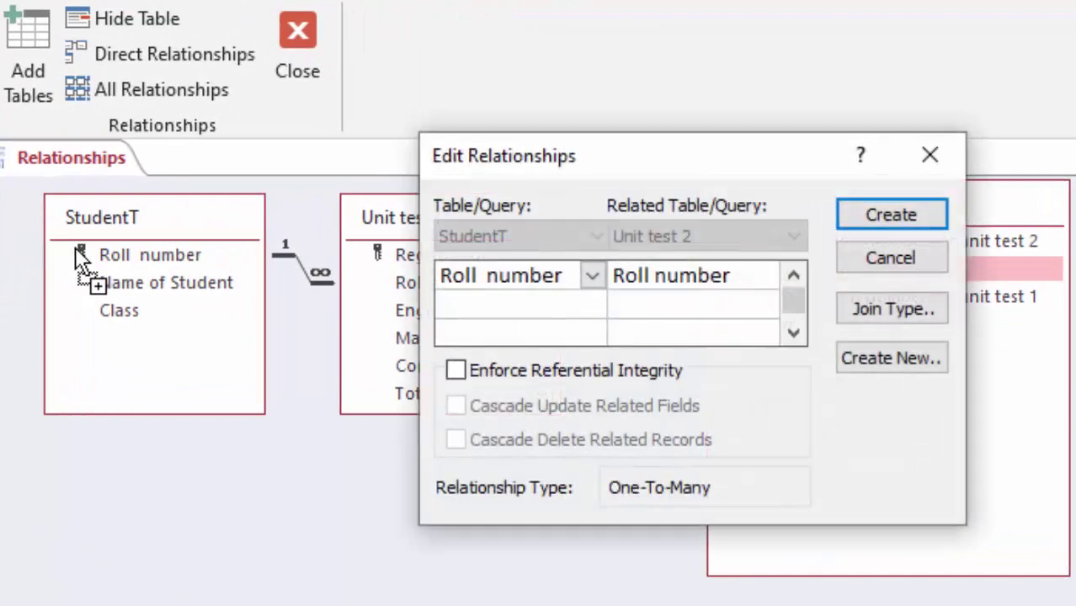
{"action": "left_click", "coordinate": [556, 374]}
{"action": "left_click", "coordinate": [553, 403]}
{"action": "left_click", "coordinate": [551, 435]}
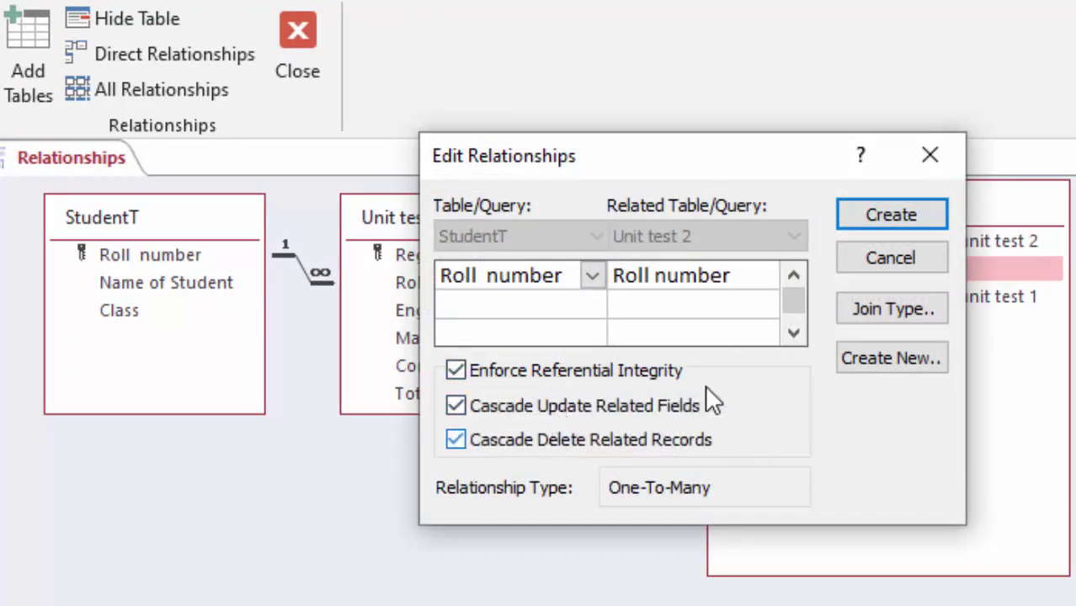
{"action": "left_click", "coordinate": [880, 219]}
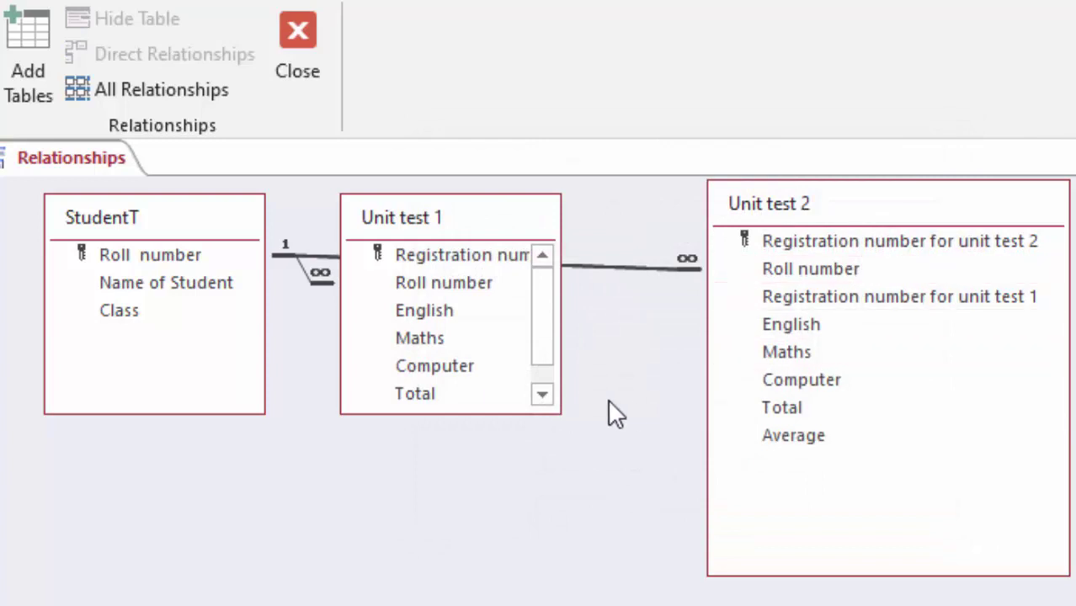
{"action": "left_click_drag", "start_coordinate": [988, 223], "coordinate": [1075, 354]}
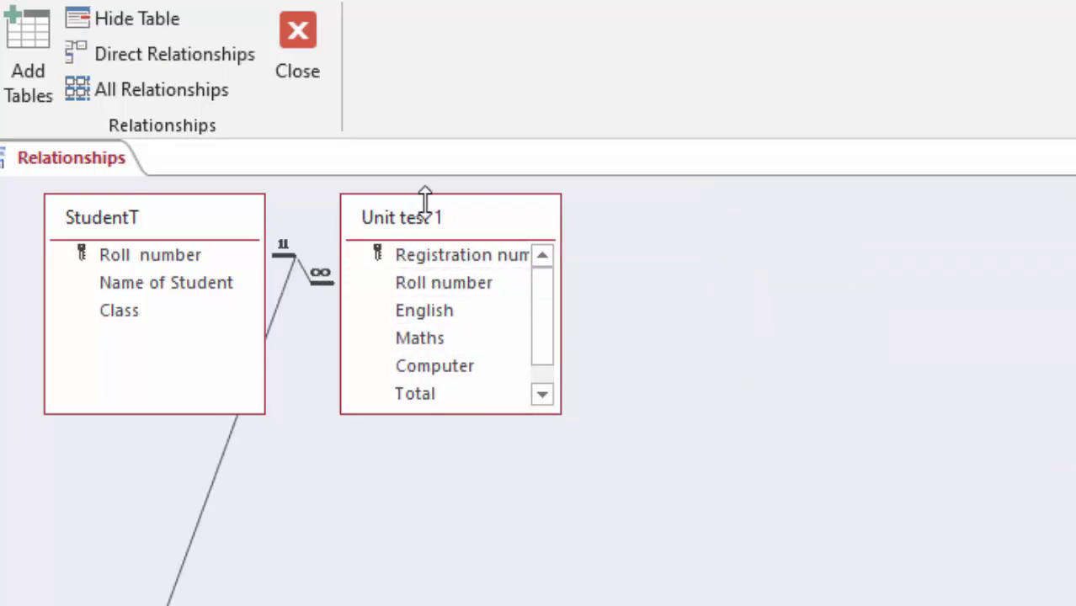
{"action": "left_click_drag", "start_coordinate": [466, 214], "coordinate": [1005, 179]}
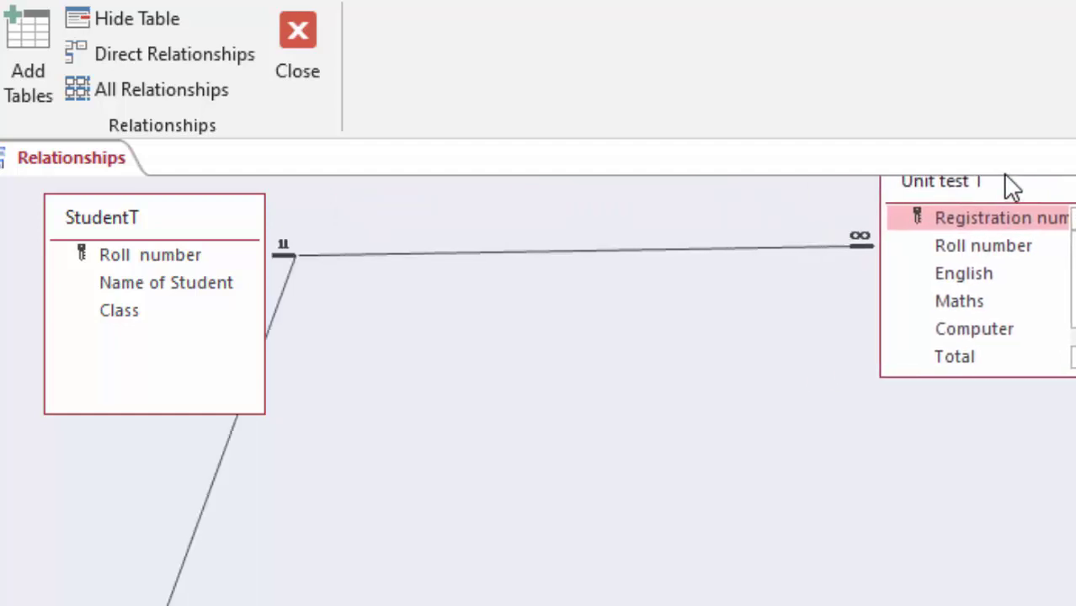
{"action": "mouse_move", "coordinate": [162, 179]}
{"action": "left_mouse_down"}
{"action": "mouse_move", "coordinate": [412, 218]}
{"action": "mouse_move", "coordinate": [491, 214]}
{"action": "left_mouse_up"}
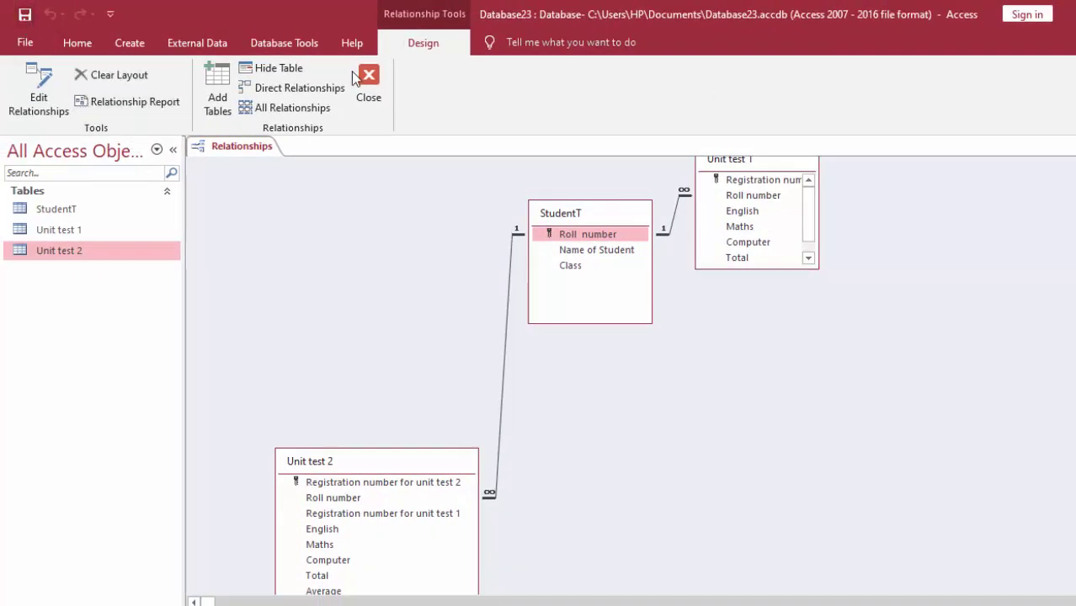
Step: Close Relationships, open StudentT, and insert Unit test 1 as the first row's subdatasheet
{"action": "left_click", "coordinate": [369, 84]}
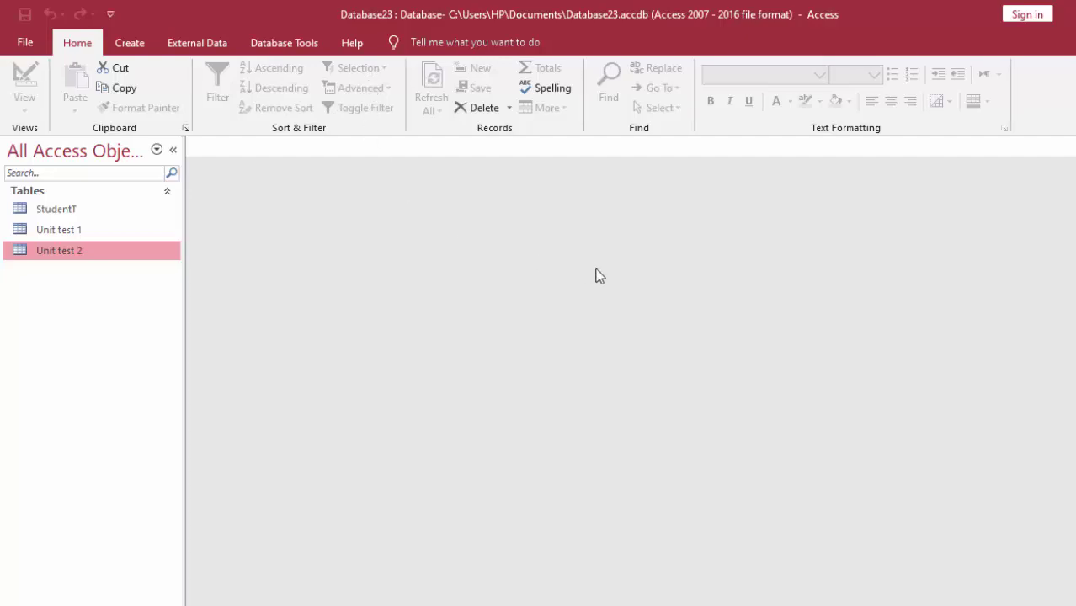
{"action": "left_click", "coordinate": [74, 211]}
{"action": "double_click", "coordinate": [73, 212]}
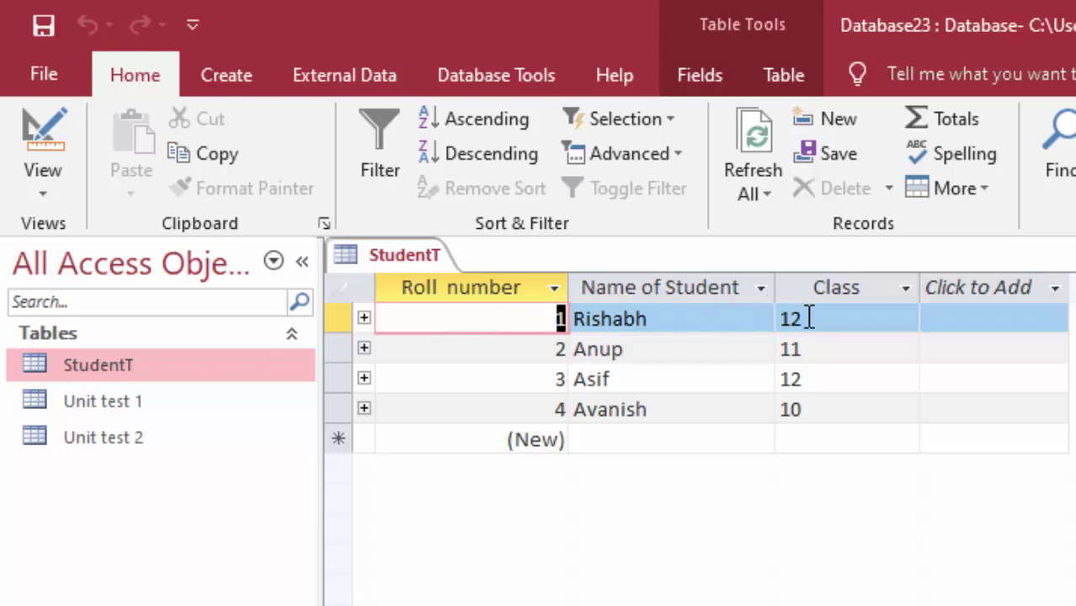
{"action": "left_click", "coordinate": [364, 317]}
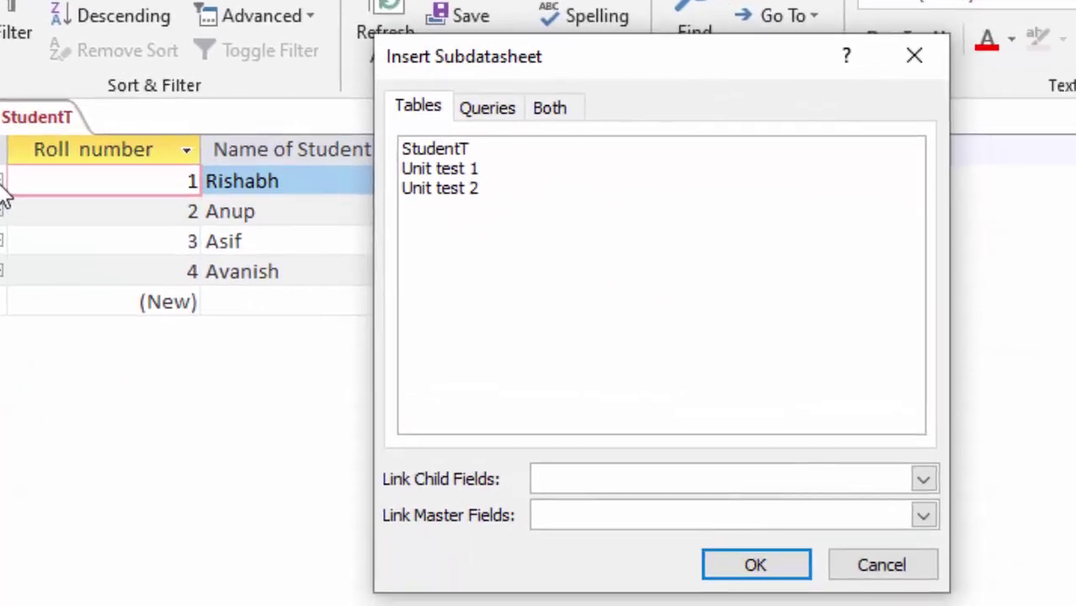
{"action": "left_click", "coordinate": [471, 172]}
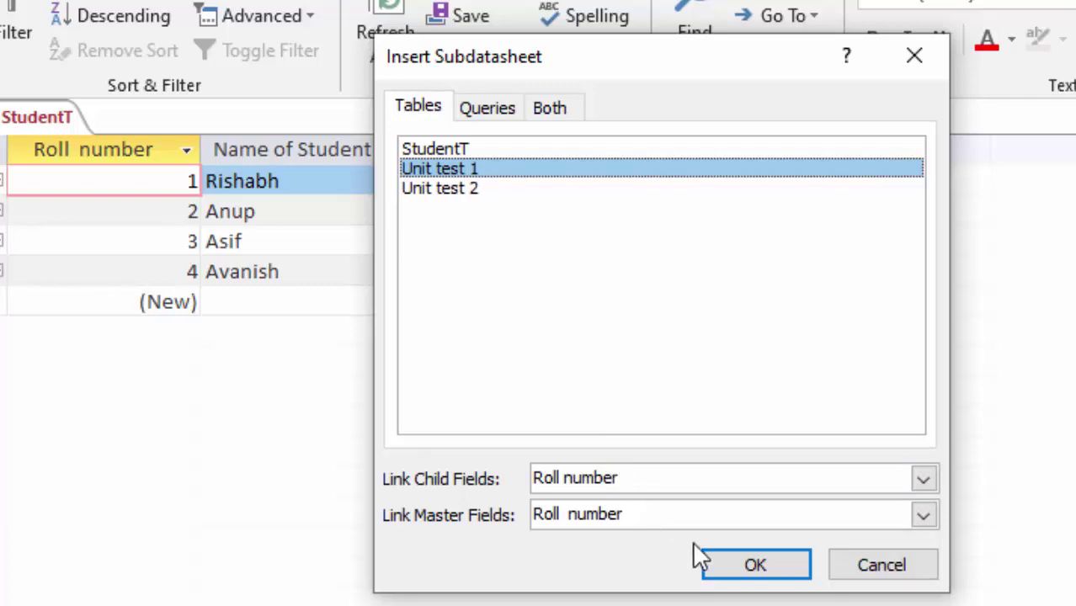
{"action": "left_click", "coordinate": [721, 564]}
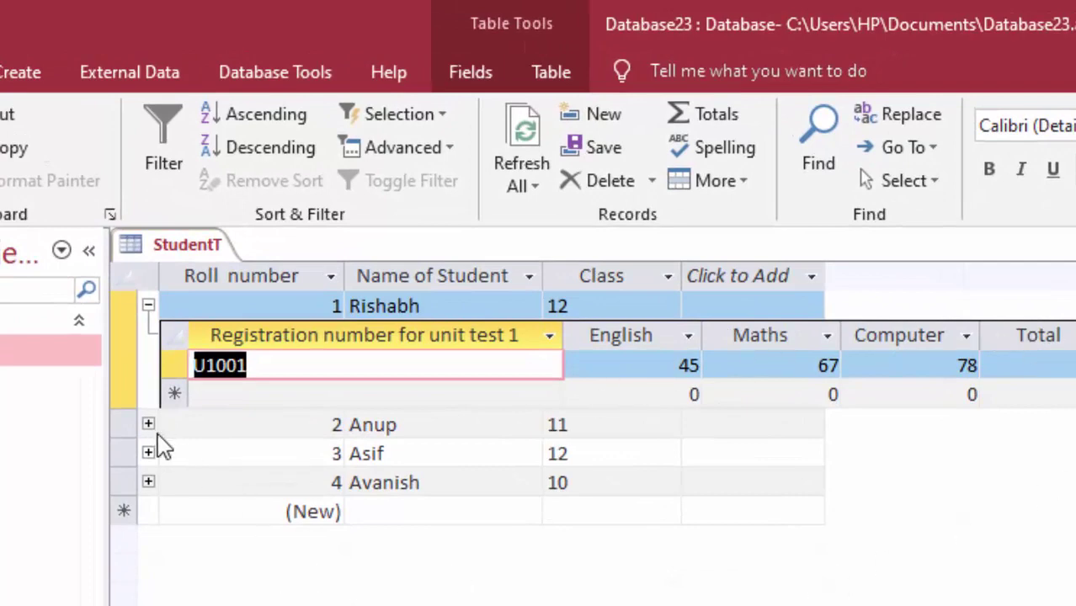
Step: Expand the next students' Unit test 1 subdatasheets in StudentT, then open the Unit test 1 table
{"action": "left_click", "coordinate": [148, 425]}
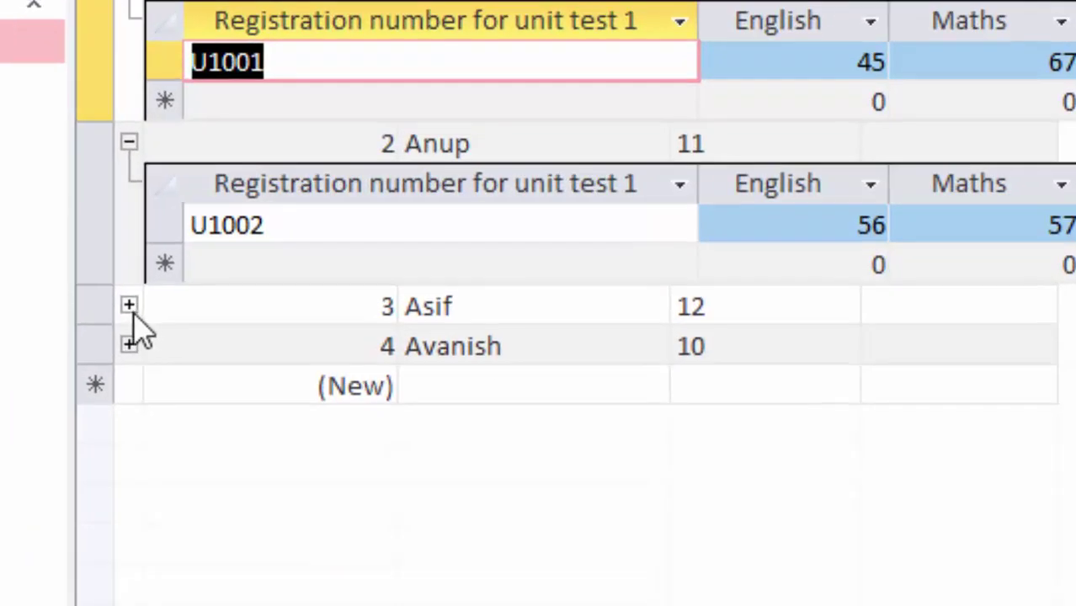
{"action": "left_click", "coordinate": [129, 305]}
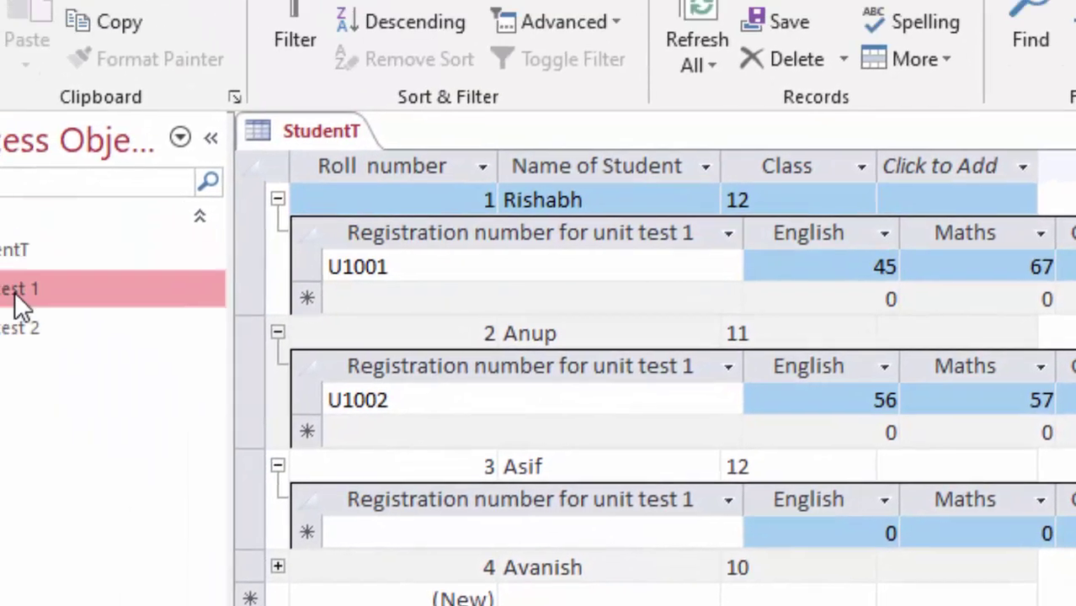
{"action": "double_click", "coordinate": [130, 435]}
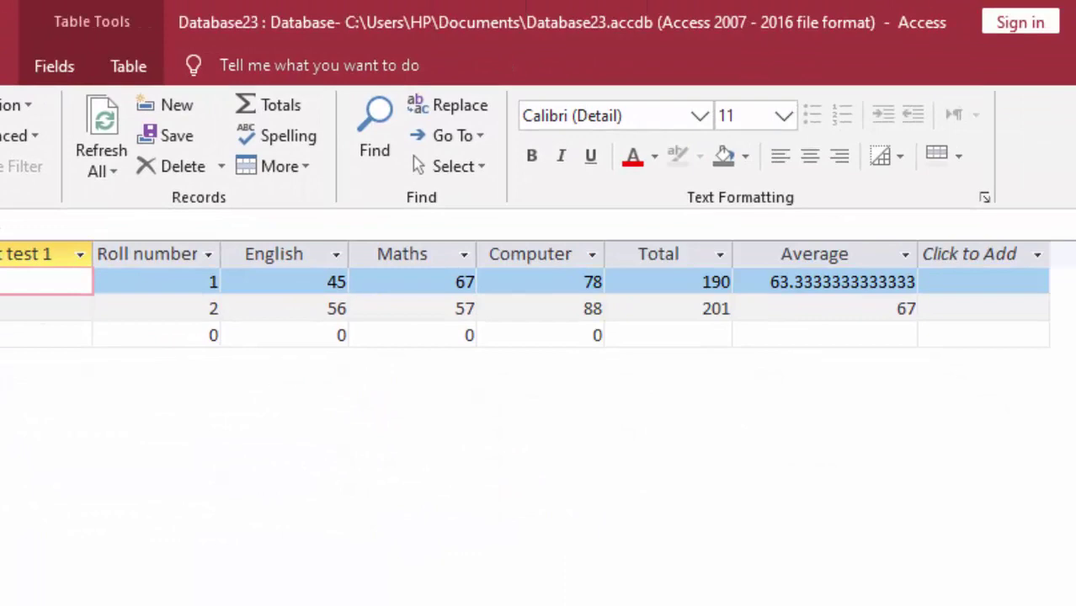
Step: Add Unit test 1 record U1003 for roll number 3 with marks 67, 78, 90, then save
{"action": "left_click", "coordinate": [47, 335]}
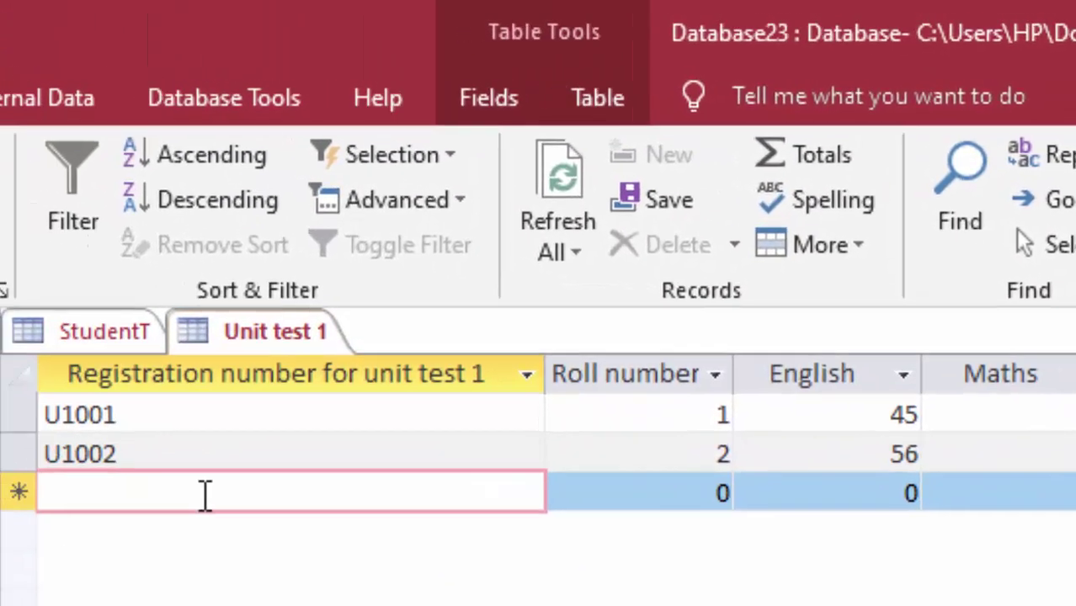
{"action": "type", "text": "U"}
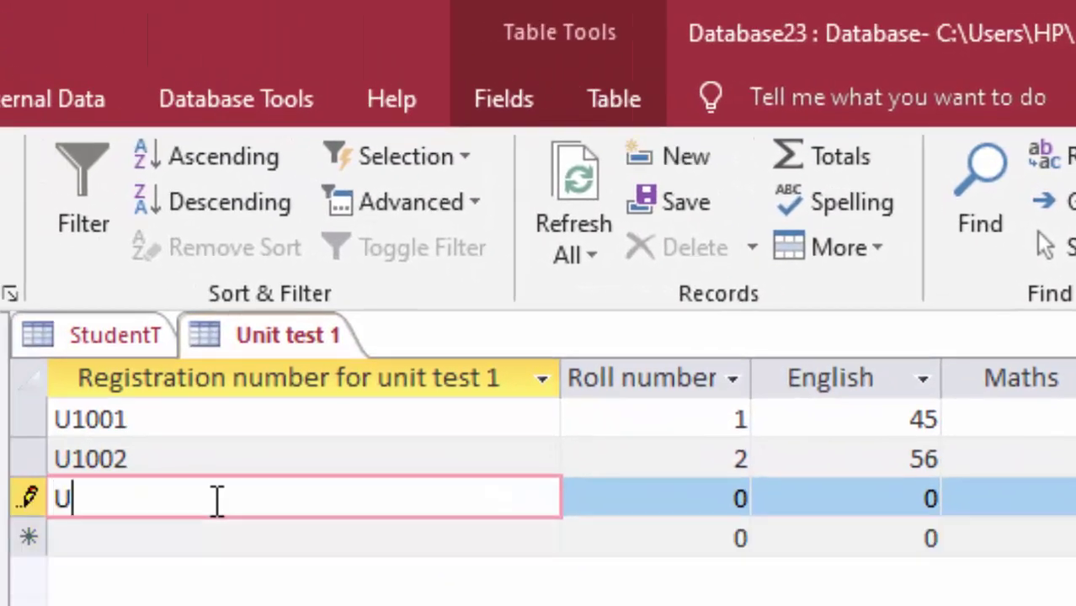
{"action": "type", "text": "10"}
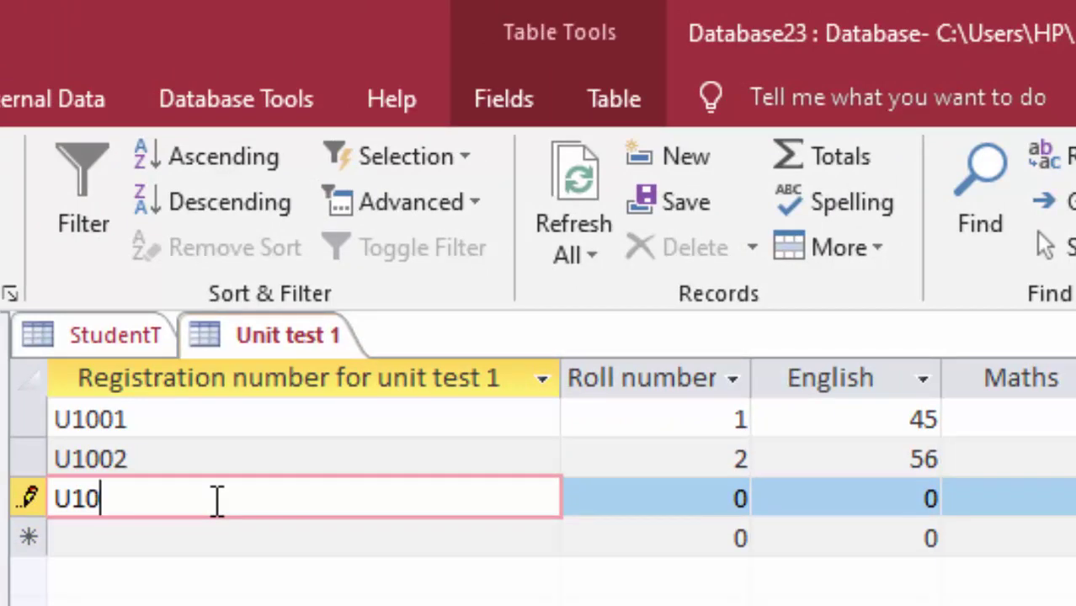
{"action": "type", "text": "03"}
{"action": "key", "text": "Tab"}
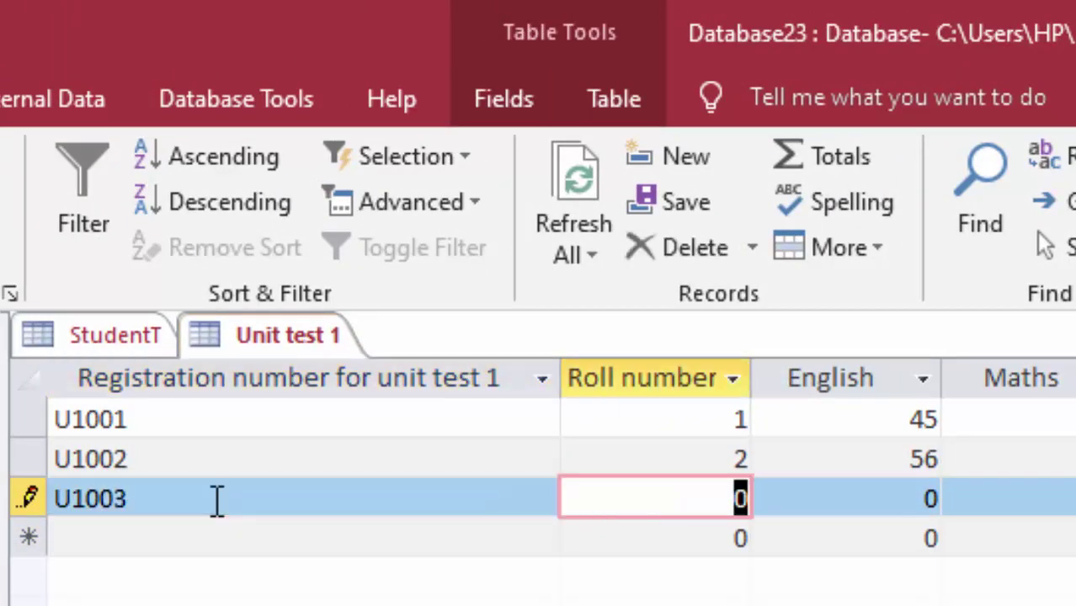
{"action": "type", "text": "3"}
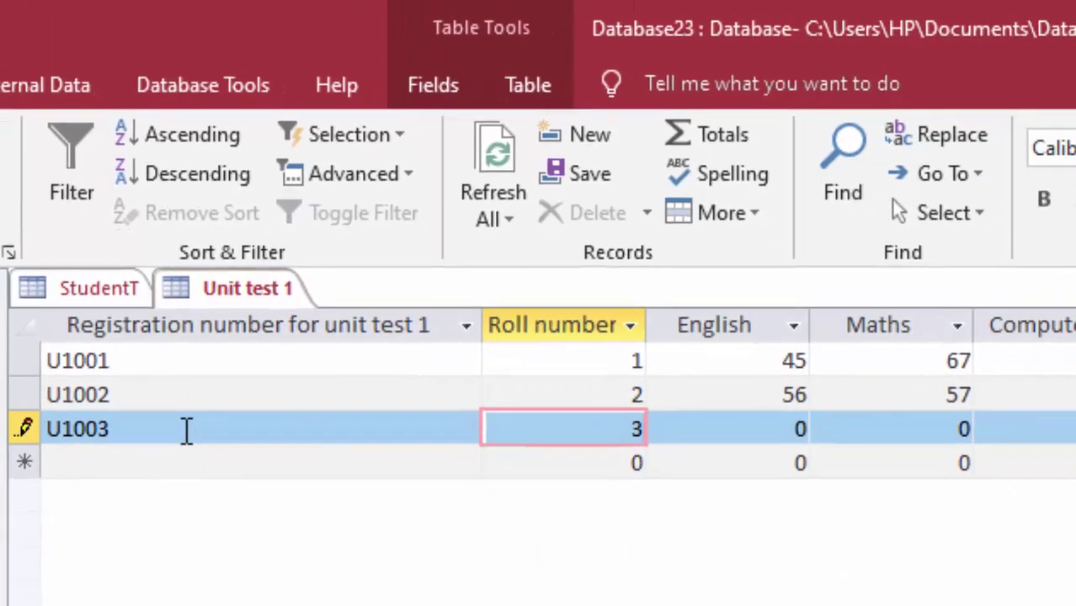
{"action": "key", "text": "Tab"}
{"action": "type", "text": "67"}
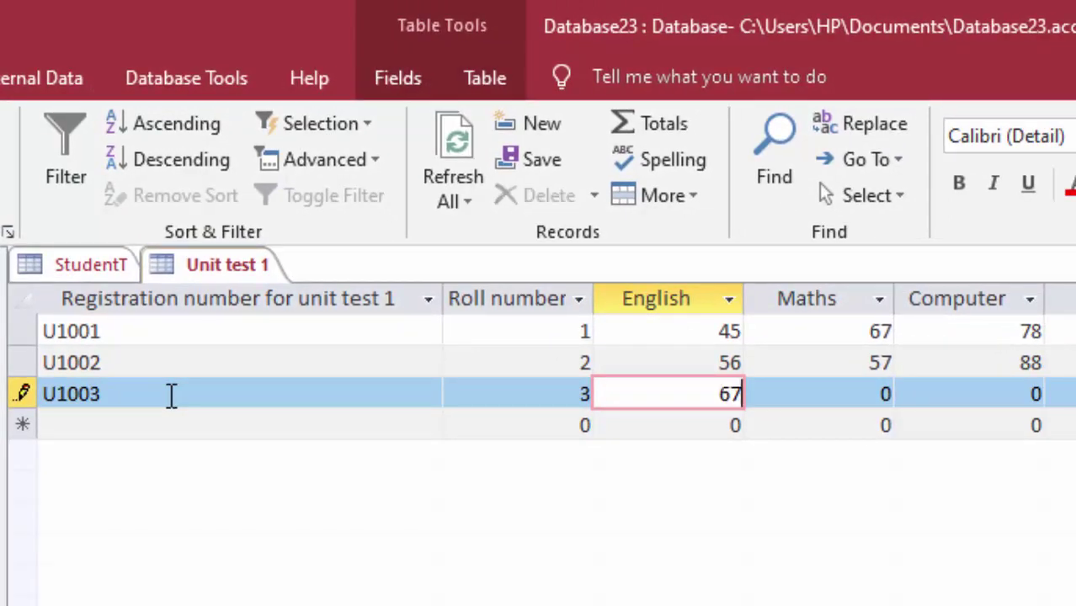
{"action": "key", "text": "Tab"}
{"action": "type", "text": "78"}
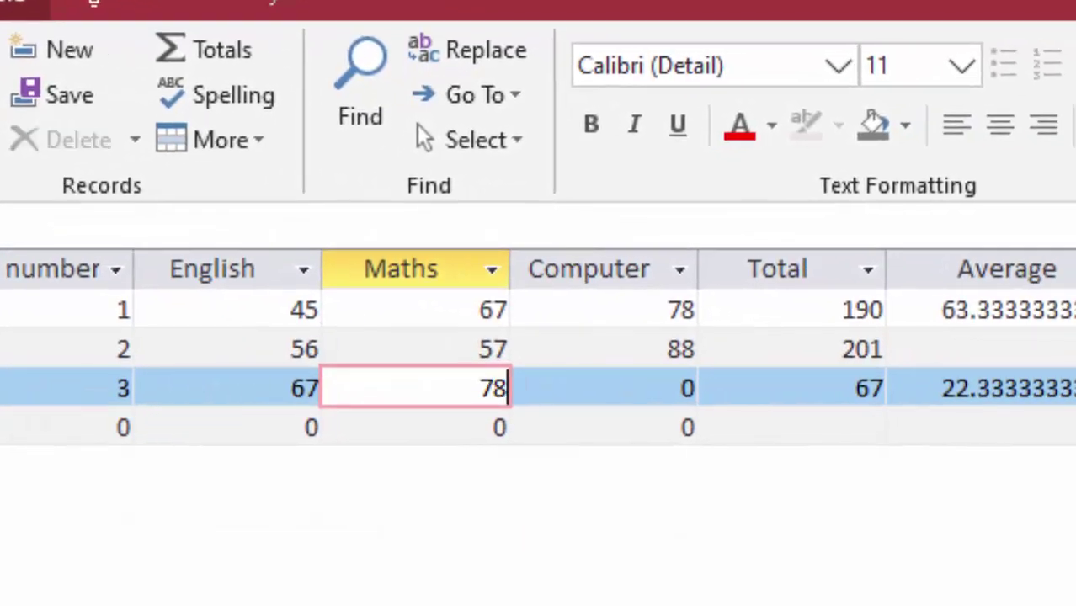
{"action": "key", "text": "Tab"}
{"action": "type", "text": "90"}
{"action": "key", "text": "Tab"}
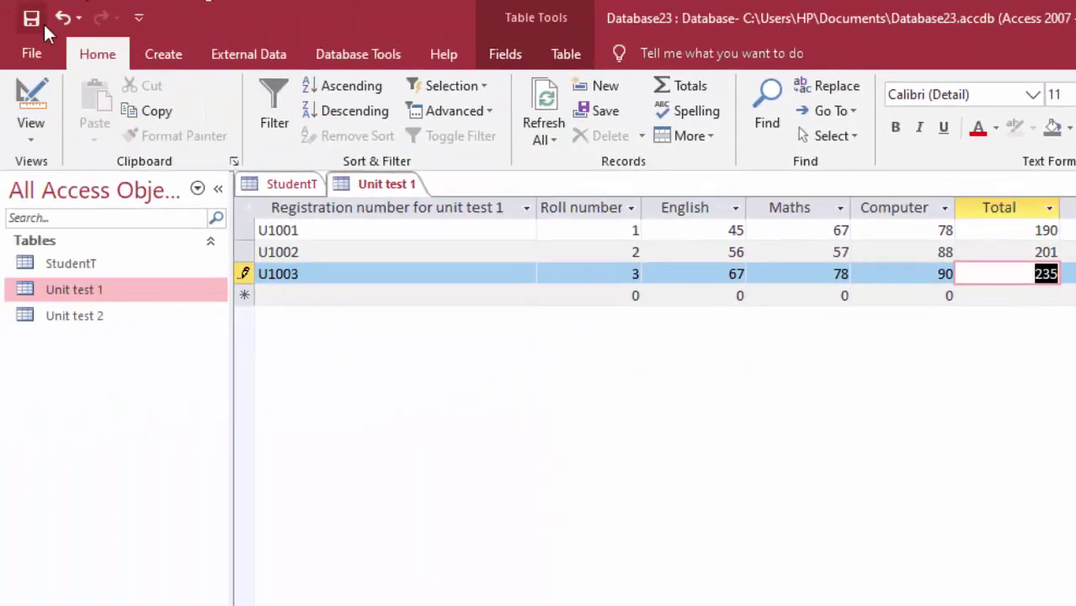
{"action": "right_click", "coordinate": [10, 14]}
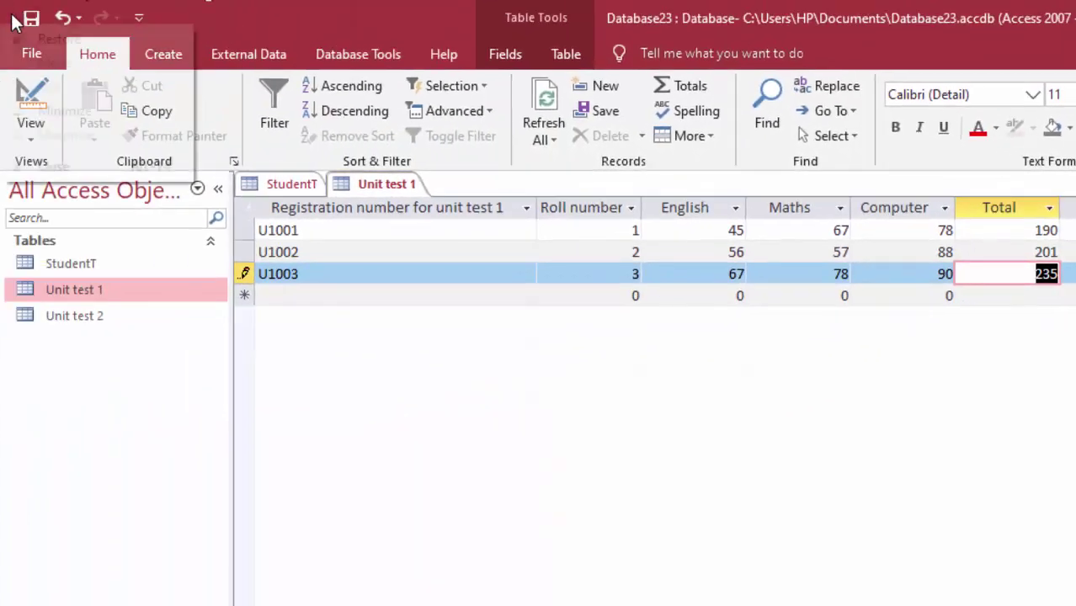
{"action": "left_click", "coordinate": [31, 18]}
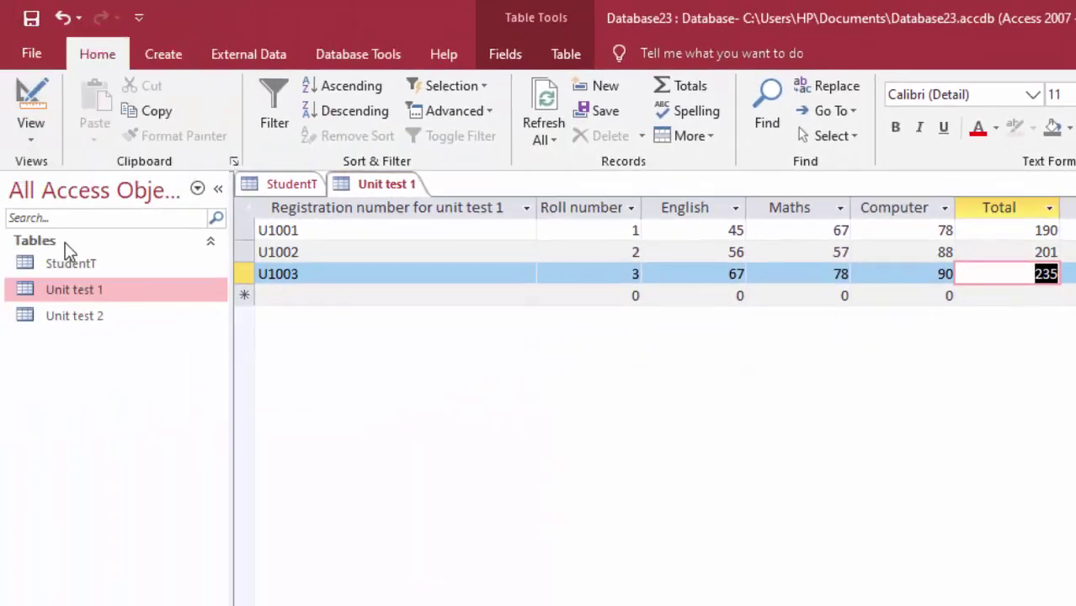
Step: Open the Unit test 2 table from the navigation pane
{"action": "left_click", "coordinate": [85, 316]}
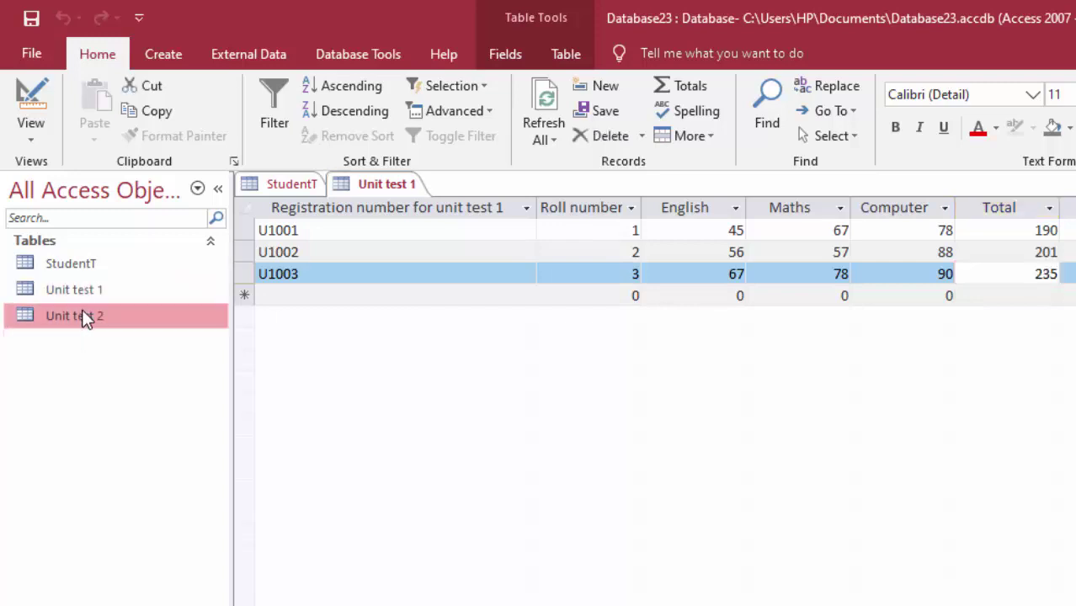
{"action": "right_click", "coordinate": [85, 315]}
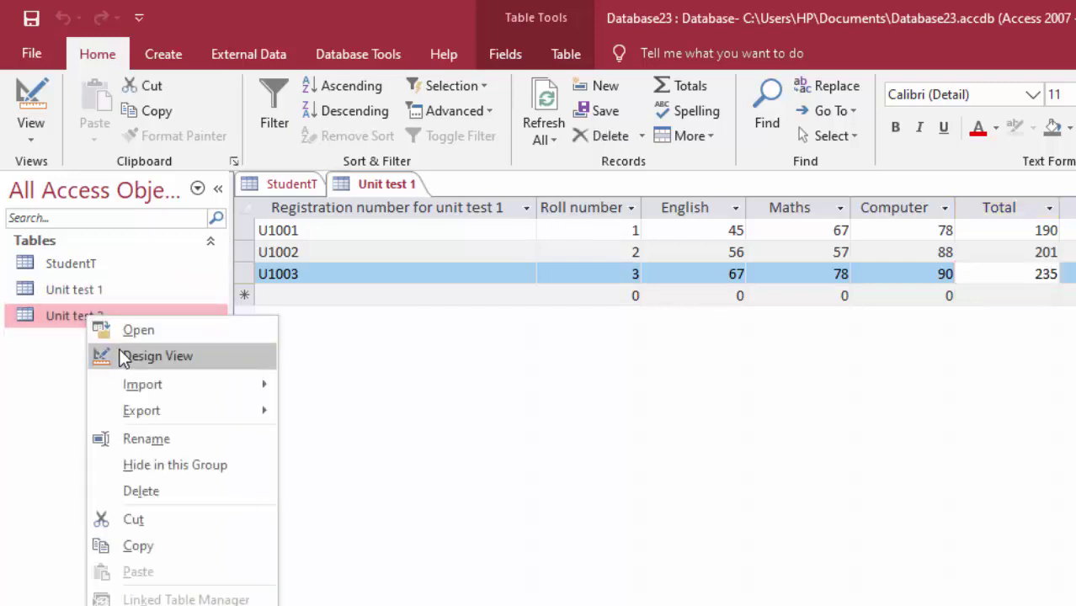
{"action": "left_click", "coordinate": [139, 331]}
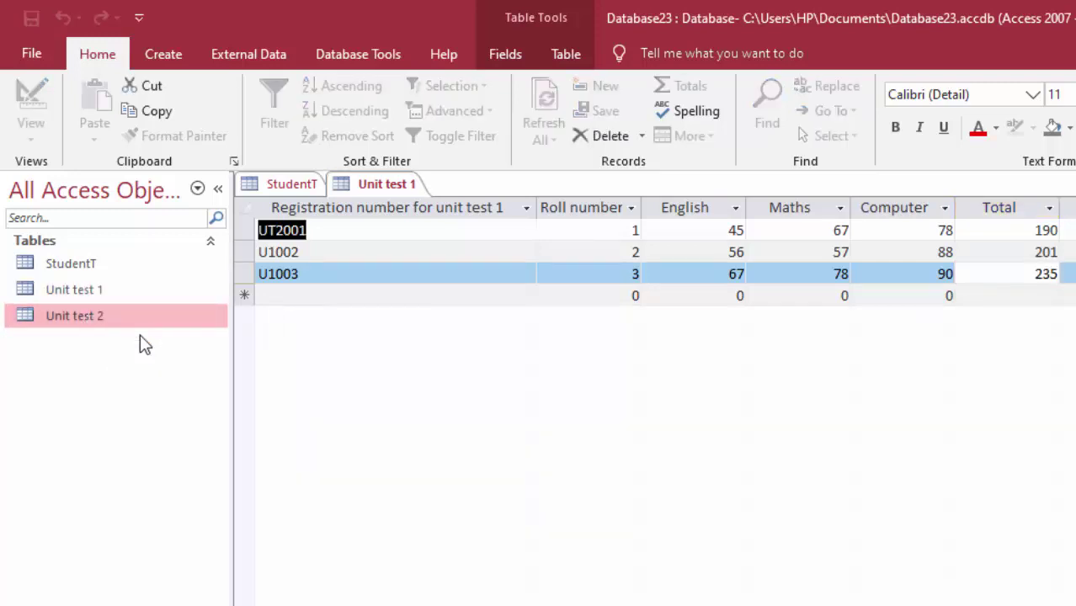
Step: Enter record UT2003: roll number 3, registration UT1003, marks 45, 67 and 89
{"action": "left_click", "coordinate": [341, 273]}
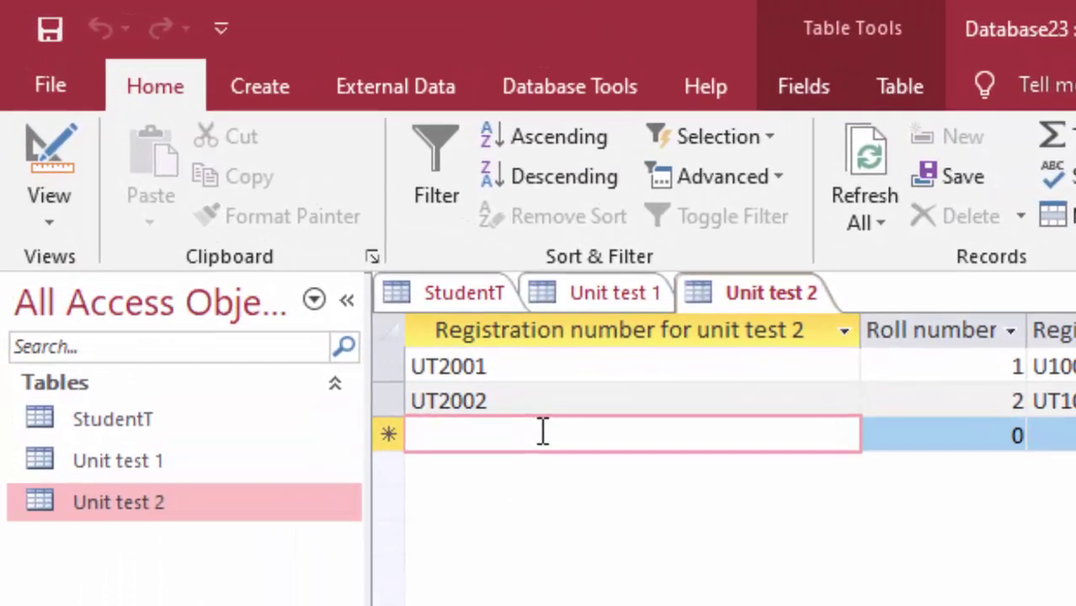
{"action": "type", "text": "UT"}
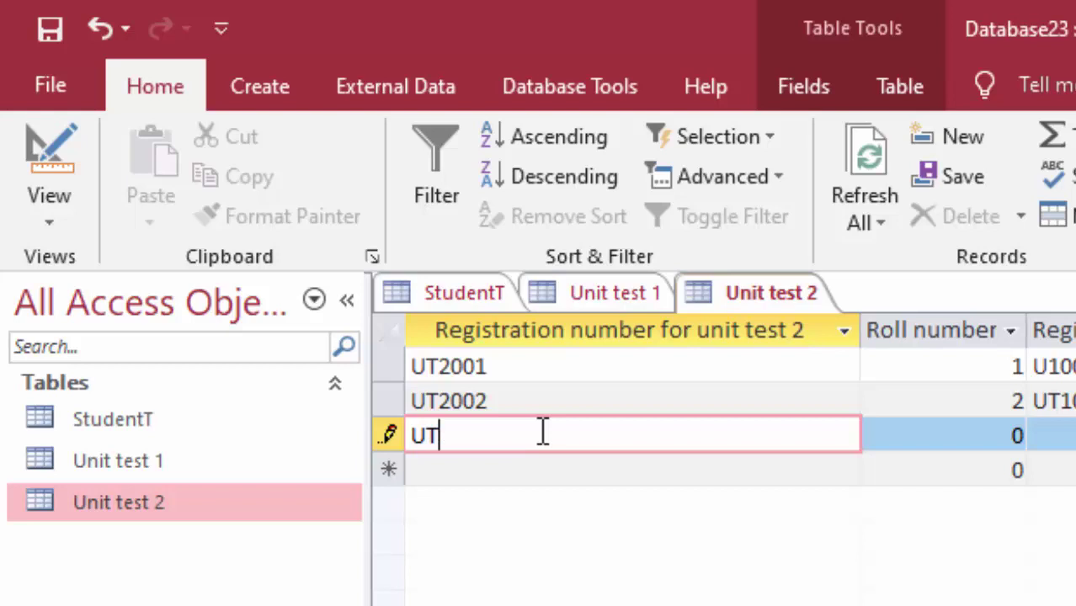
{"action": "type", "text": "2"}
{"action": "type", "text": "003"}
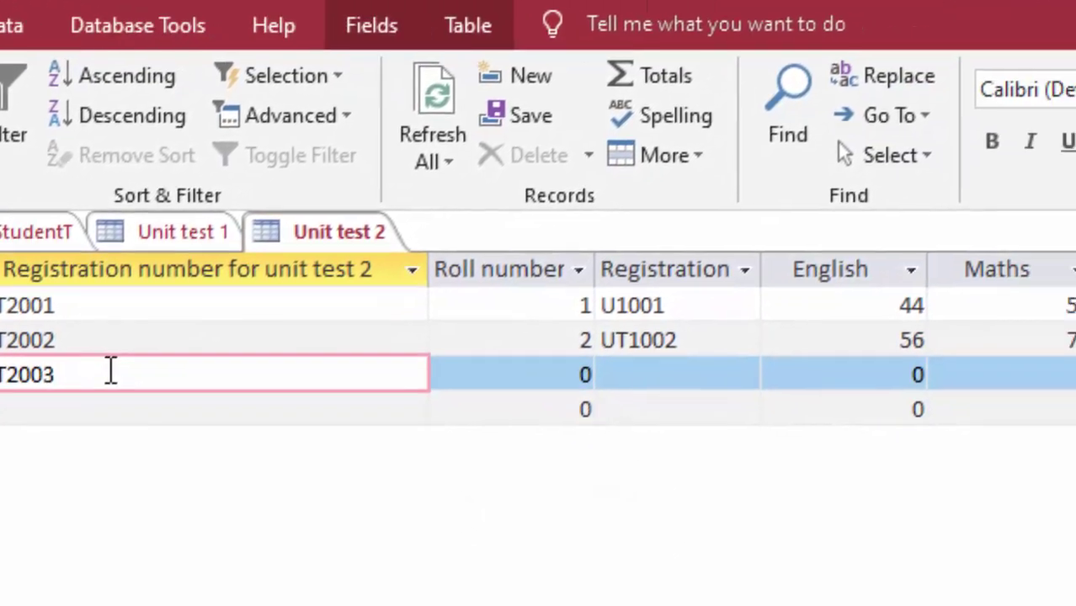
{"action": "key", "text": "Tab"}
{"action": "type", "text": "3"}
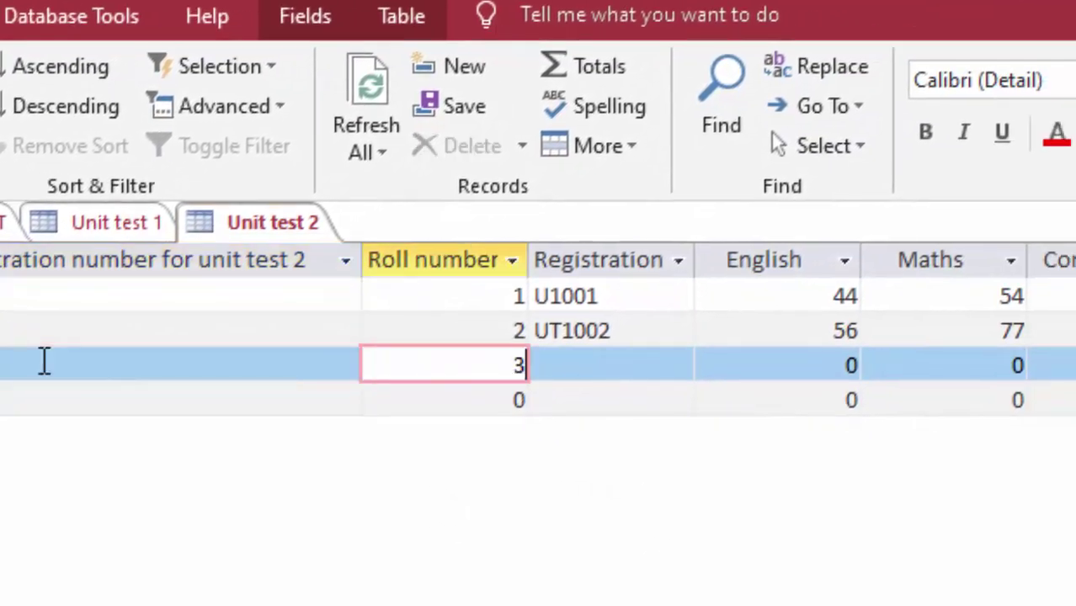
{"action": "key", "text": "Tab"}
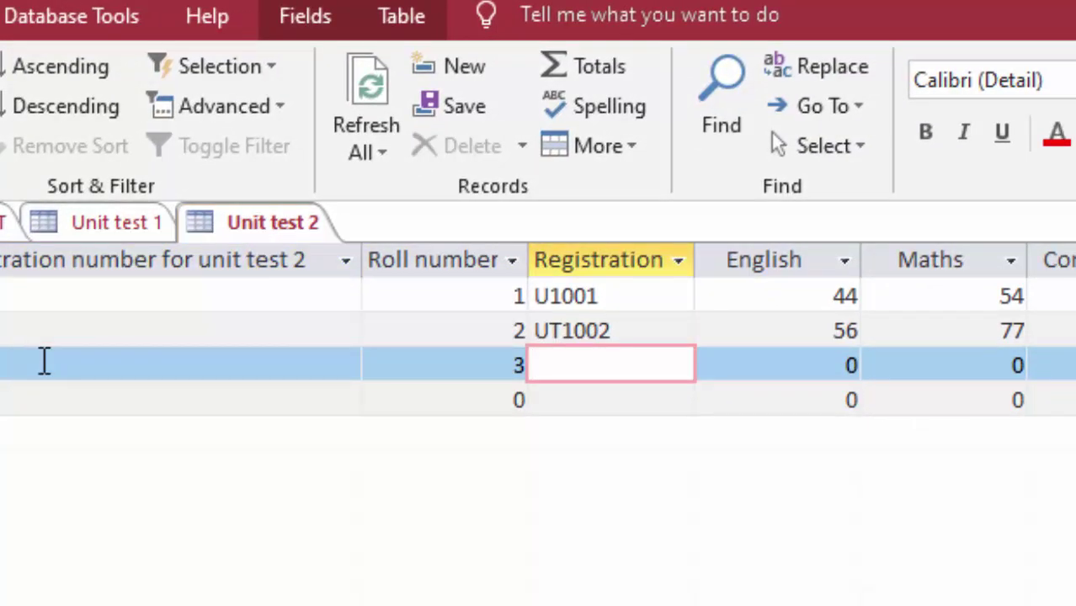
{"action": "type", "text": "U"}
{"action": "type", "text": "T1"}
{"action": "type", "text": "00"}
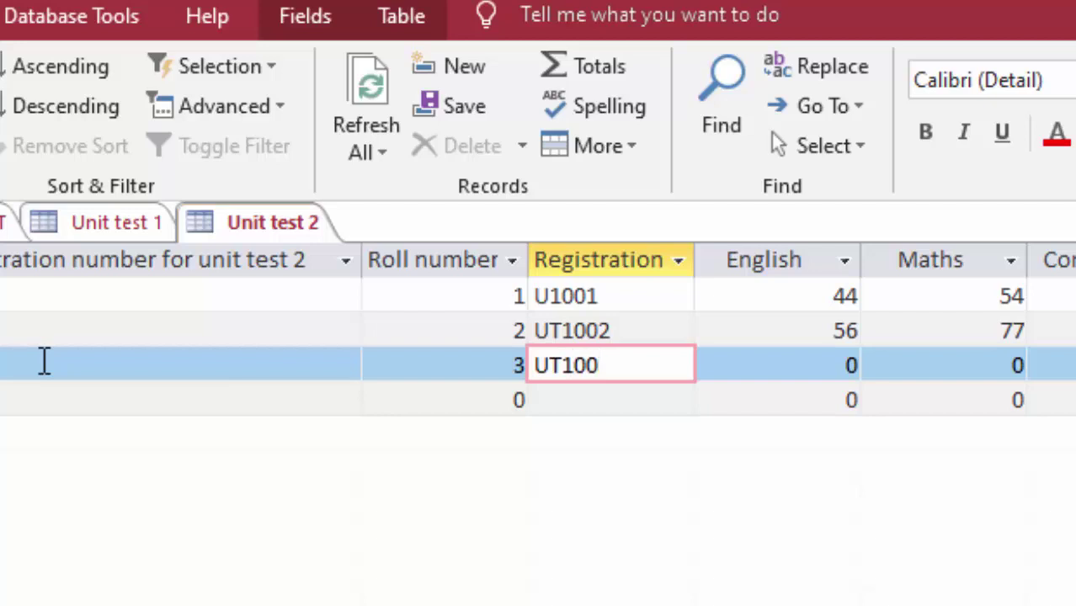
{"action": "type", "text": "3"}
{"action": "key", "text": "Tab"}
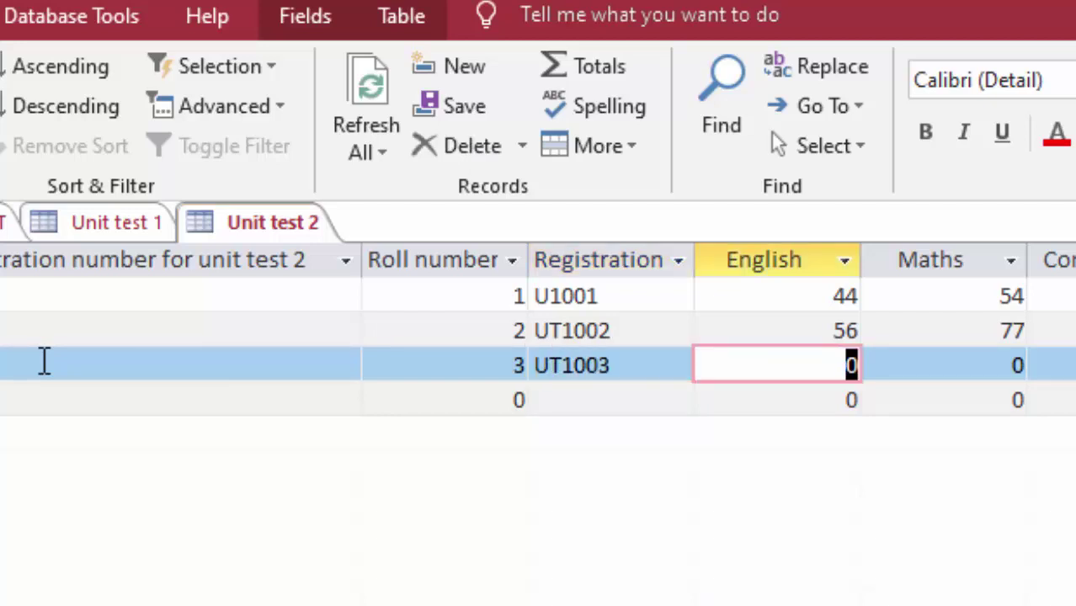
{"action": "type", "text": "45"}
{"action": "key", "text": "Tab"}
{"action": "type", "text": "6"}
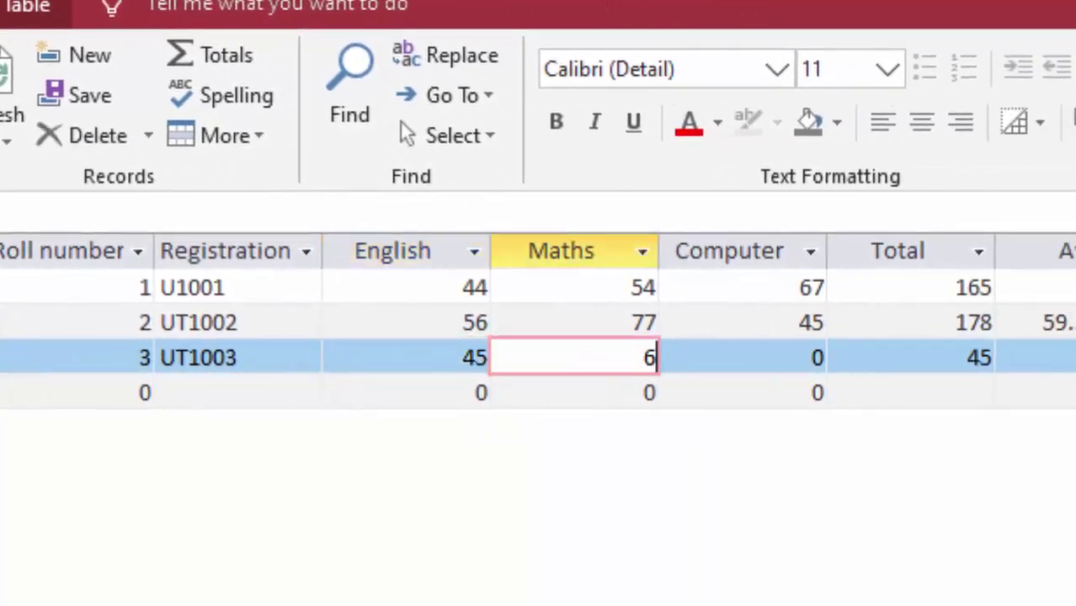
{"action": "type", "text": "7"}
{"action": "key", "text": "Tab"}
{"action": "type", "text": "89"}
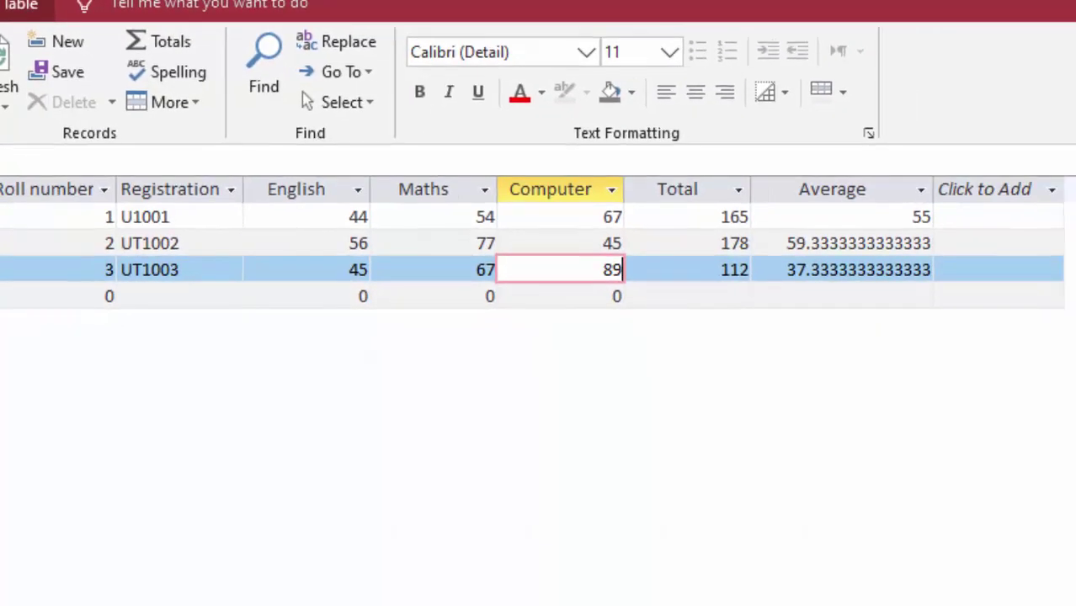
{"action": "key", "text": "Tab"}
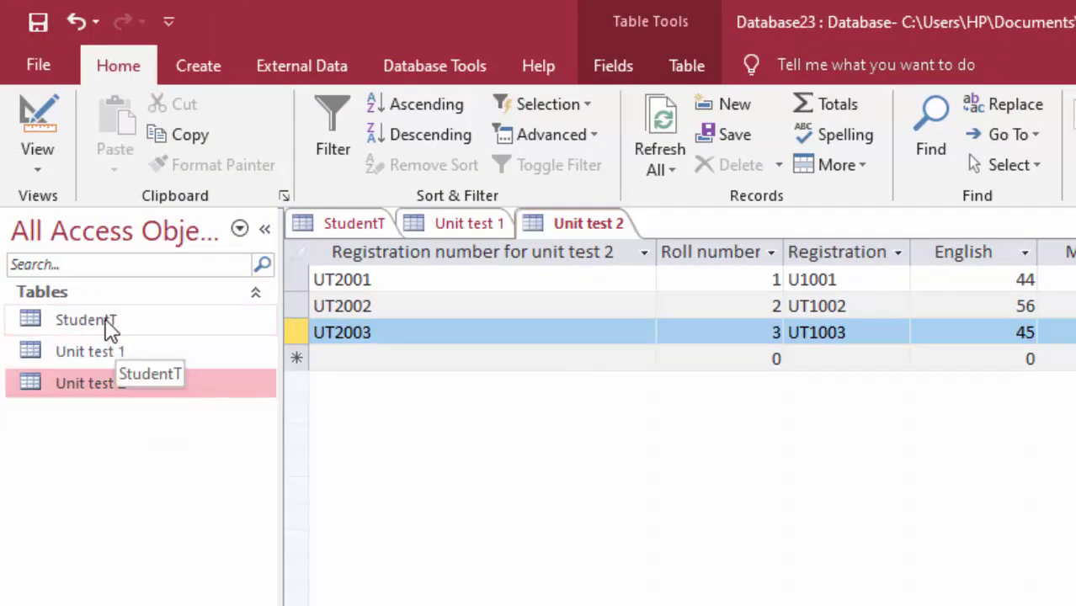
Step: Refresh all data and open StudentT at the roll number 3 student's record
{"action": "left_click", "coordinate": [654, 118]}
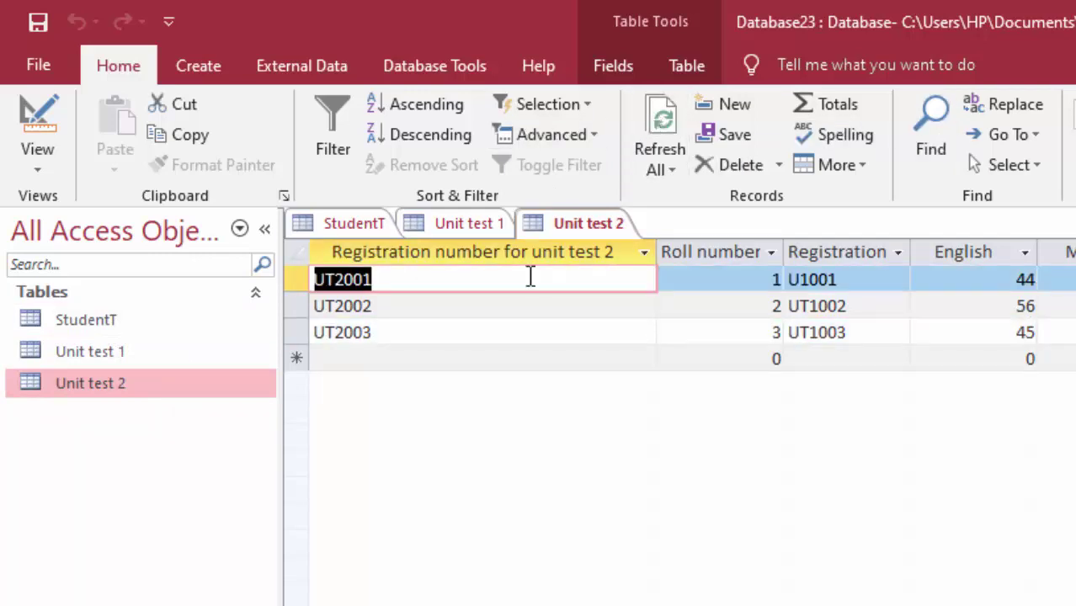
{"action": "double_click", "coordinate": [71, 324]}
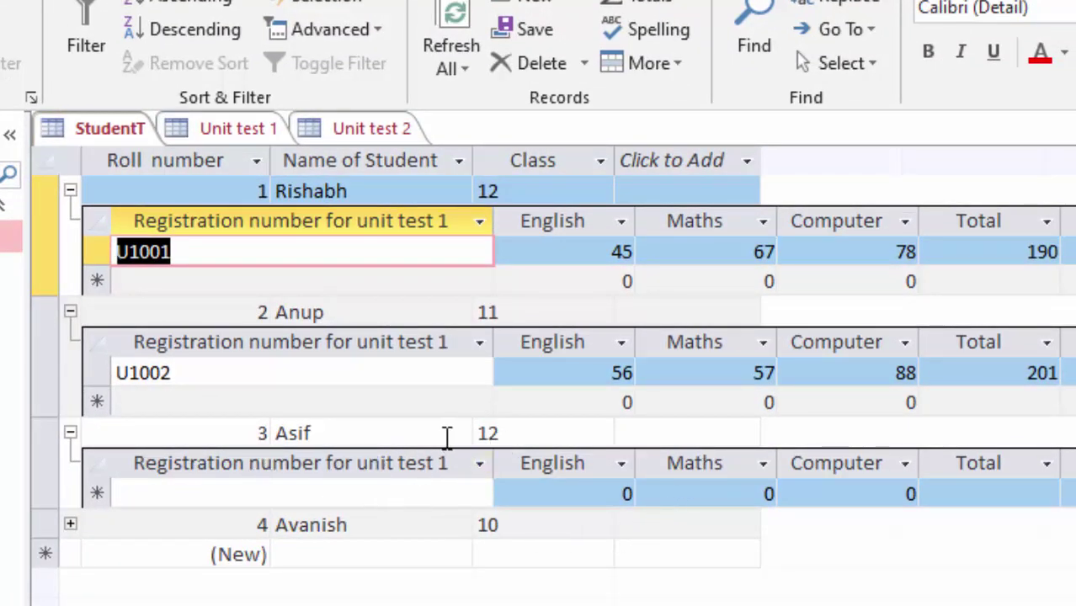
{"action": "left_click", "coordinate": [369, 434]}
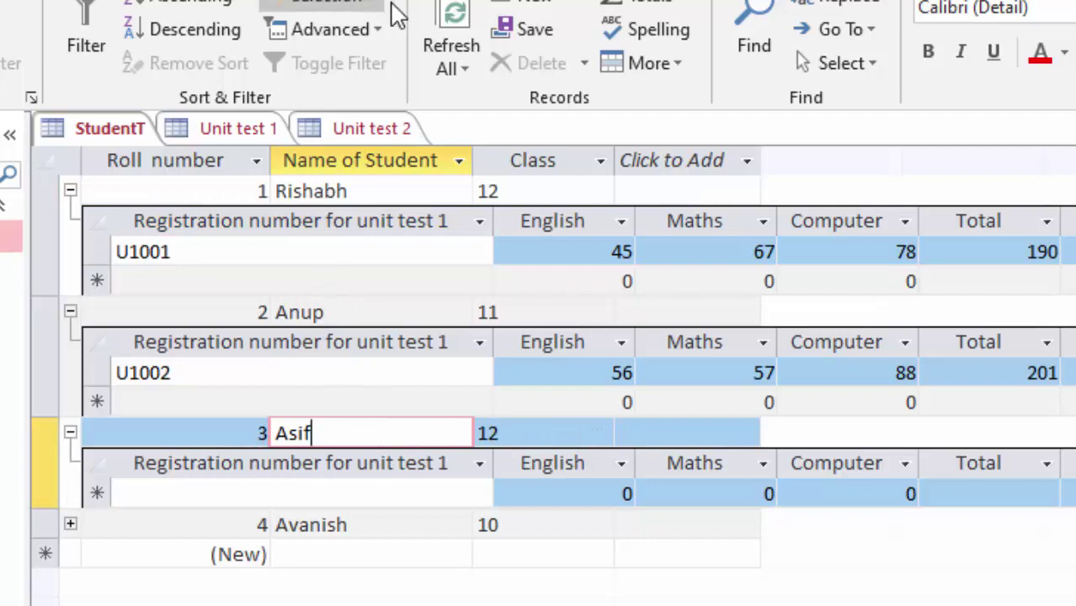
Step: Refresh StudentT and compare the students' Average values, including 67 and 78.33
{"action": "left_click", "coordinate": [451, 17]}
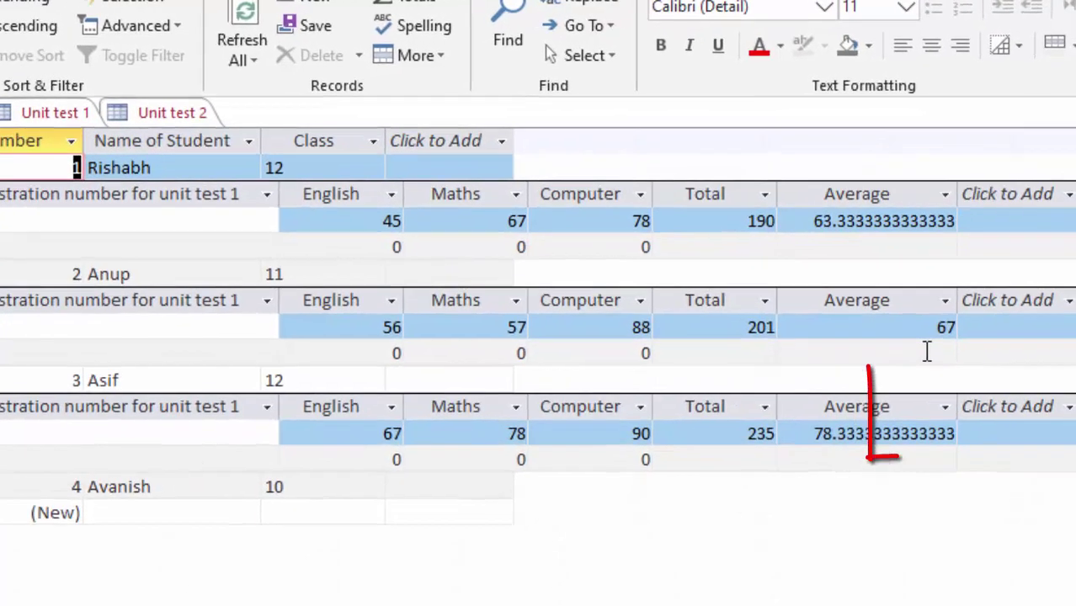
{"action": "left_click", "coordinate": [921, 330]}
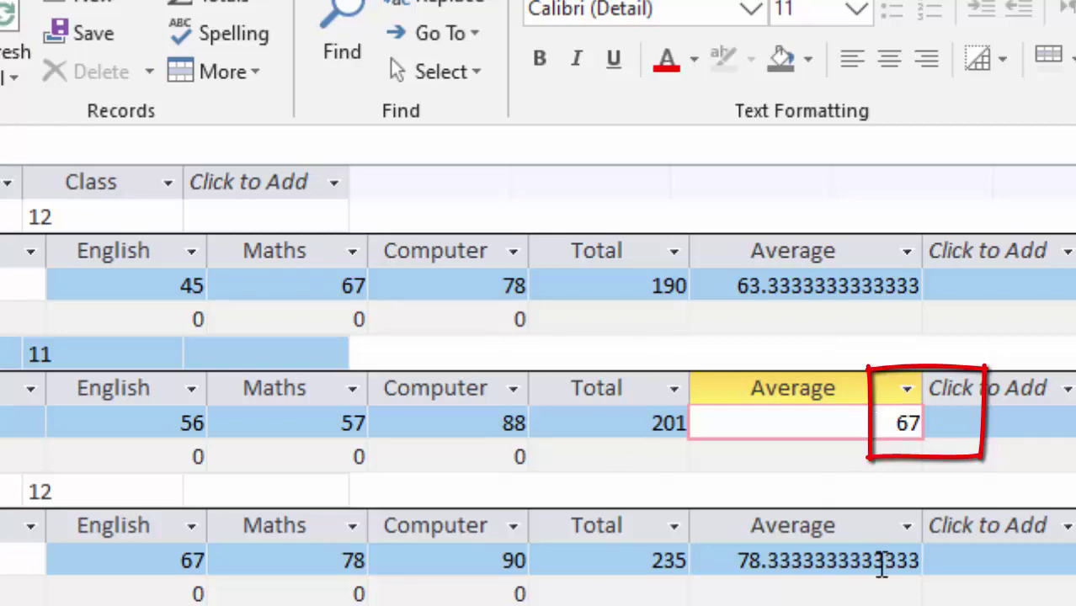
{"action": "left_click", "coordinate": [739, 563]}
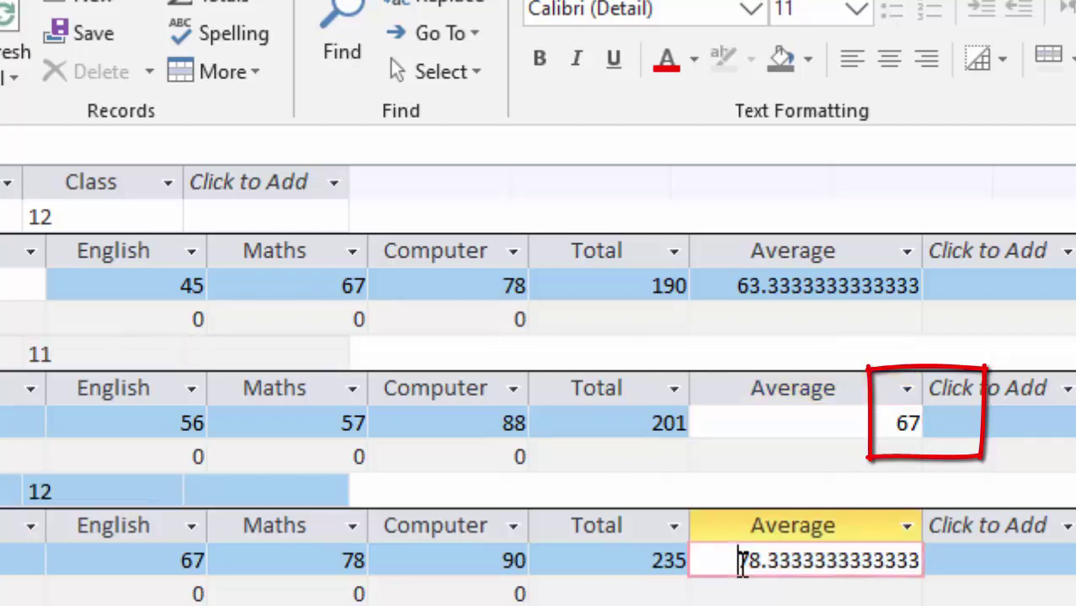